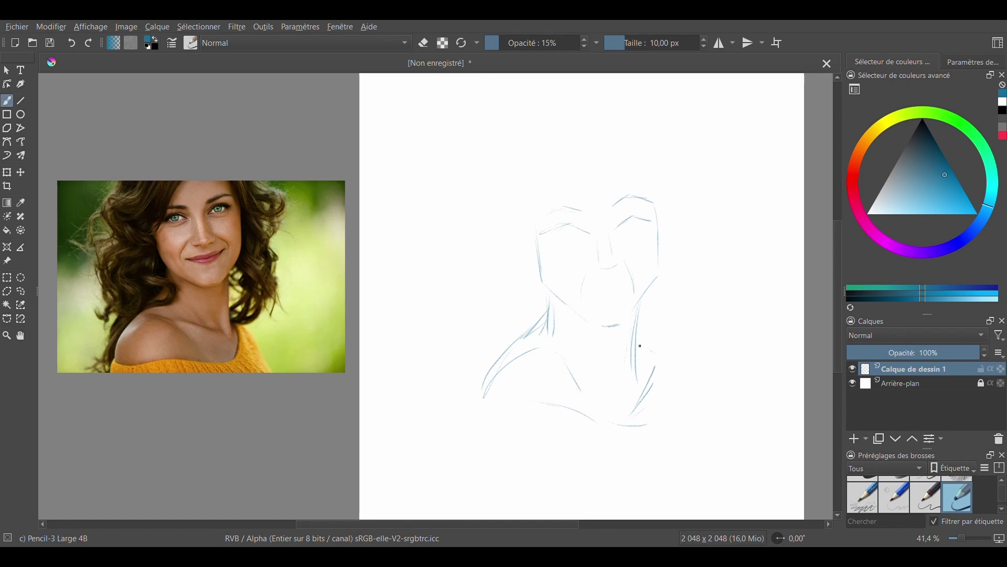
# Step: Sketch the shoulder slope and upper arm contour on the right side of the portrait
pyautogui.moveTo(638, 345)
pyautogui.mouseDown()
pyautogui.moveTo(657, 368)
pyautogui.moveTo(668, 433)
pyautogui.mouseUp()
pyautogui.moveTo(663, 397); pyautogui.dragTo(658, 424)
pyautogui.moveTo(661, 424); pyautogui.dragTo(681, 463)
# Step: Sketch the smiling mouth line and base of the nose, and draw the left eye
pyautogui.moveTo(582, 289); pyautogui.dragTo(625, 283)
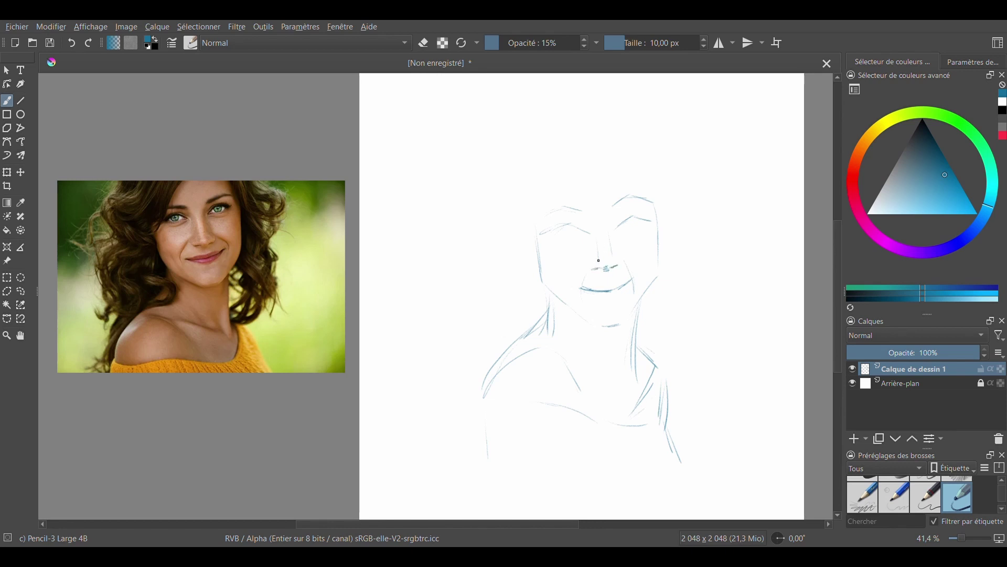
pyautogui.moveTo(595, 234)
pyautogui.mouseDown()
pyautogui.moveTo(601, 261)
pyautogui.moveTo(549, 233)
pyautogui.moveTo(584, 232)
pyautogui.mouseUp()
pyautogui.moveTo(550, 232); pyautogui.dragTo(588, 232)
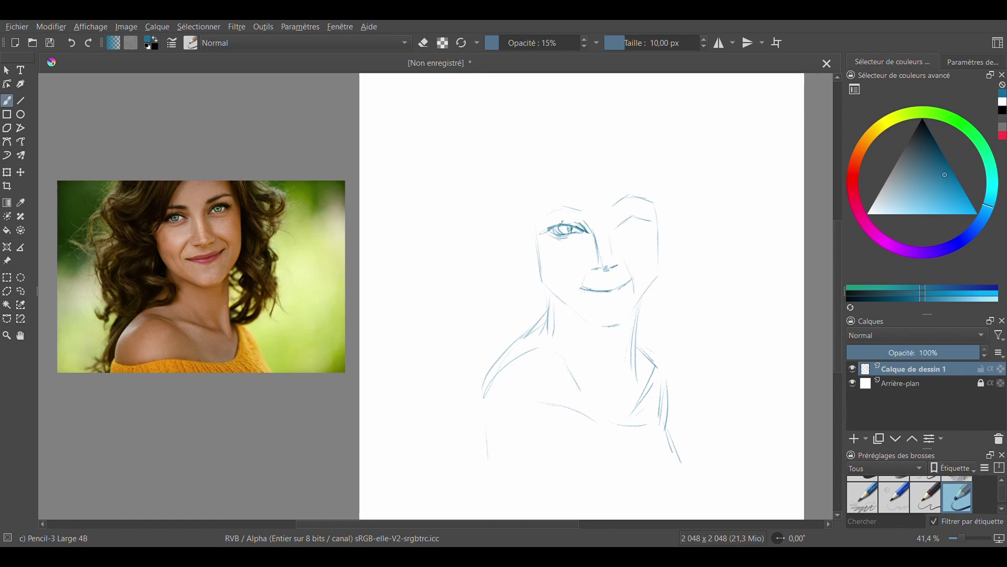
# Step: Draw the nose bridge, the right eye and both eyebrows
pyautogui.moveTo(612, 254); pyautogui.dragTo(608, 228)
pyautogui.moveTo(637, 221); pyautogui.dragTo(600, 256)
pyautogui.moveTo(612, 259)
pyautogui.mouseDown()
pyautogui.moveTo(618, 204)
pyautogui.moveTo(618, 222)
pyautogui.moveTo(613, 211)
pyautogui.moveTo(653, 200)
pyautogui.mouseUp()
pyautogui.moveTo(590, 210); pyautogui.dragTo(540, 216)
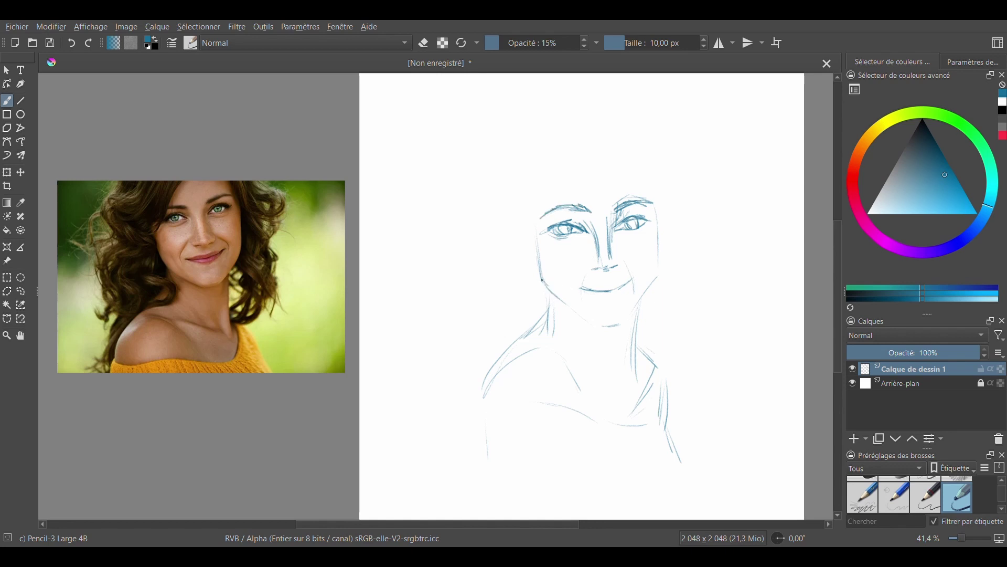
# Step: Define the left cheek and jawline down to the chin and refine the lips
pyautogui.moveTo(542, 279)
pyautogui.mouseDown()
pyautogui.moveTo(555, 296)
pyautogui.moveTo(601, 325)
pyautogui.moveTo(622, 321)
pyautogui.mouseUp()
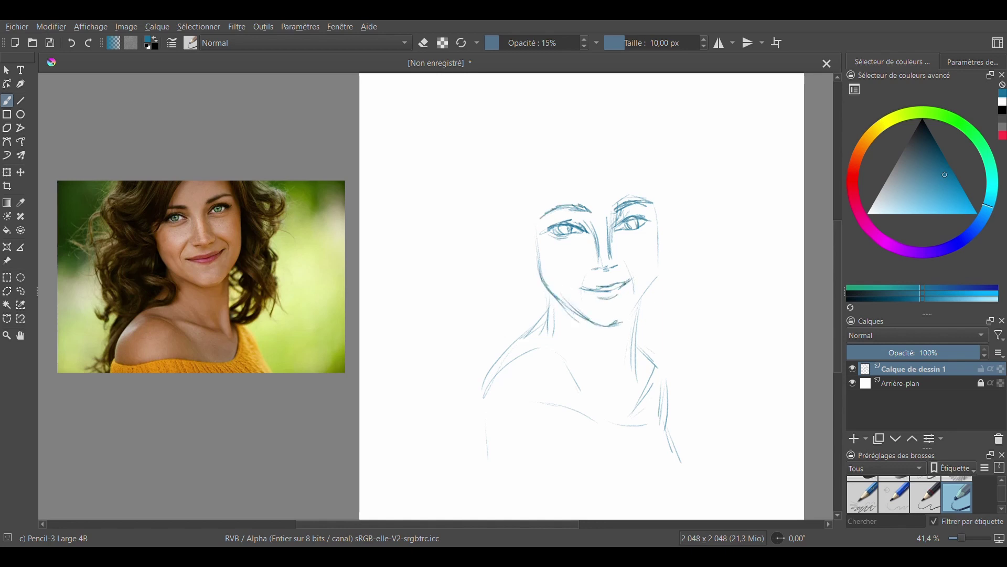
pyautogui.moveTo(586, 288); pyautogui.dragTo(620, 284)
pyautogui.moveTo(539, 257); pyautogui.dragTo(559, 302)
pyautogui.moveTo(549, 270); pyautogui.dragTo(591, 321)
pyautogui.press('/')
pyautogui.moveTo(530, 254)
pyautogui.mouseDown()
pyautogui.moveTo(539, 283)
pyautogui.moveTo(565, 300)
pyautogui.moveTo(548, 286)
pyautogui.mouseUp()
pyautogui.press('/')
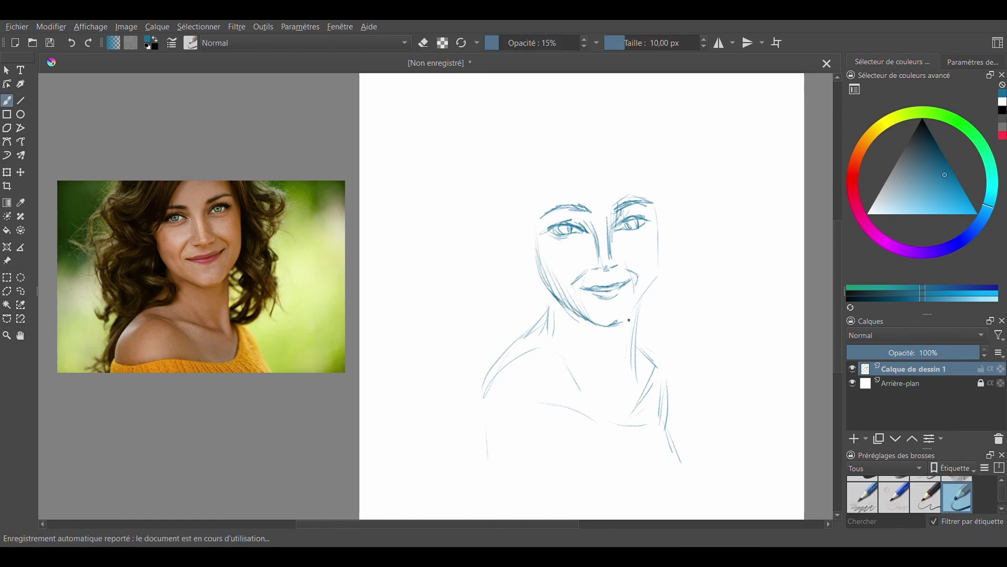
# Step: Erase the excess lines beside the nose bridge and clean up the left eye
pyautogui.press('/')
pyautogui.moveTo(601, 263)
pyautogui.mouseDown()
pyautogui.moveTo(598, 255)
pyautogui.moveTo(613, 256)
pyautogui.moveTo(595, 250)
pyautogui.mouseUp()
pyautogui.press('/')
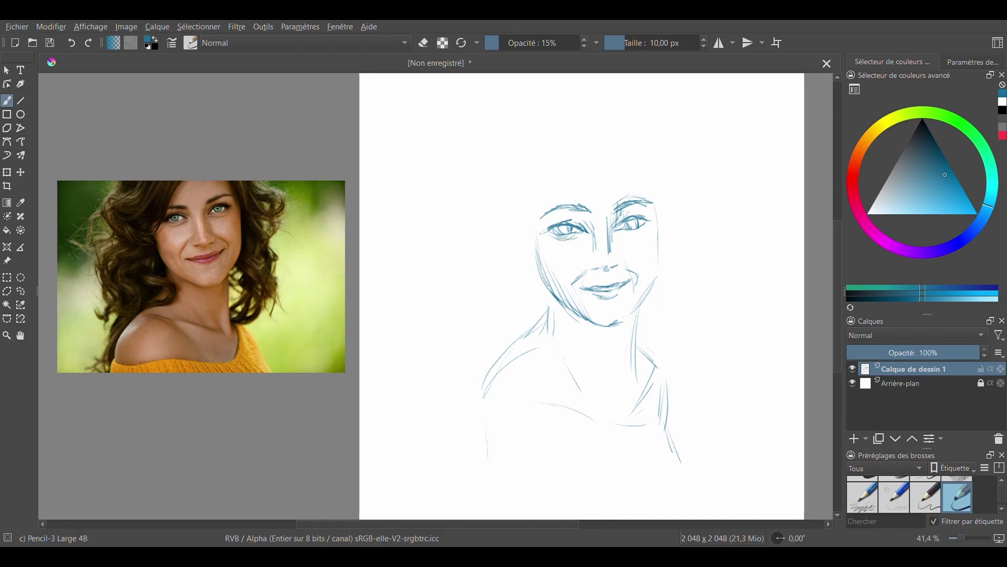
pyautogui.press('e')
pyautogui.press('e')
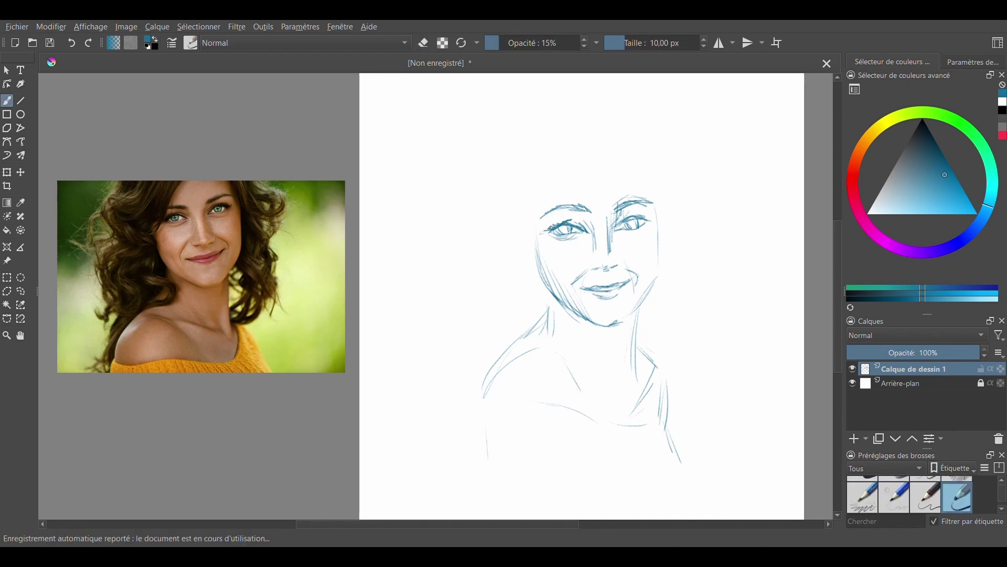
pyautogui.press('e')
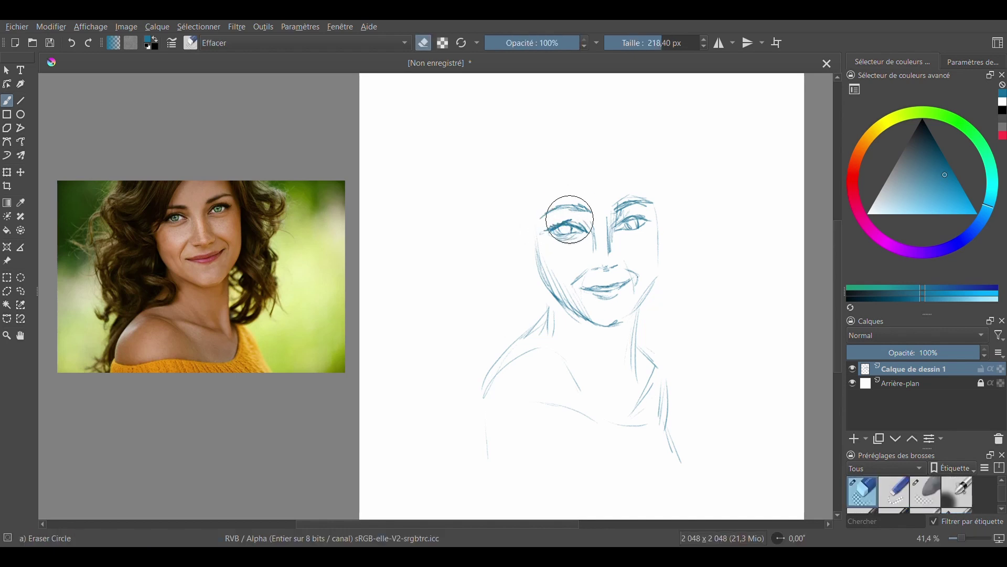
pyautogui.press('e')
pyautogui.press('e')
pyautogui.press('e')
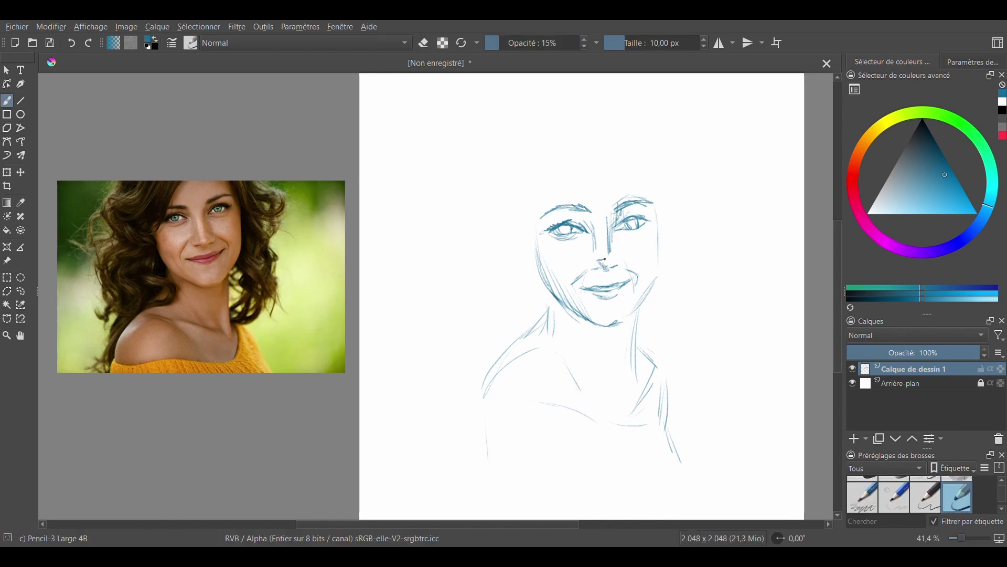
# Step: Draw the nose tip and nostrils, and hatch shading beside the nose, under the right eye and on the cheek
pyautogui.moveTo(605, 259)
pyautogui.mouseDown()
pyautogui.moveTo(599, 231)
pyautogui.moveTo(638, 278)
pyautogui.moveTo(565, 287)
pyautogui.mouseUp()
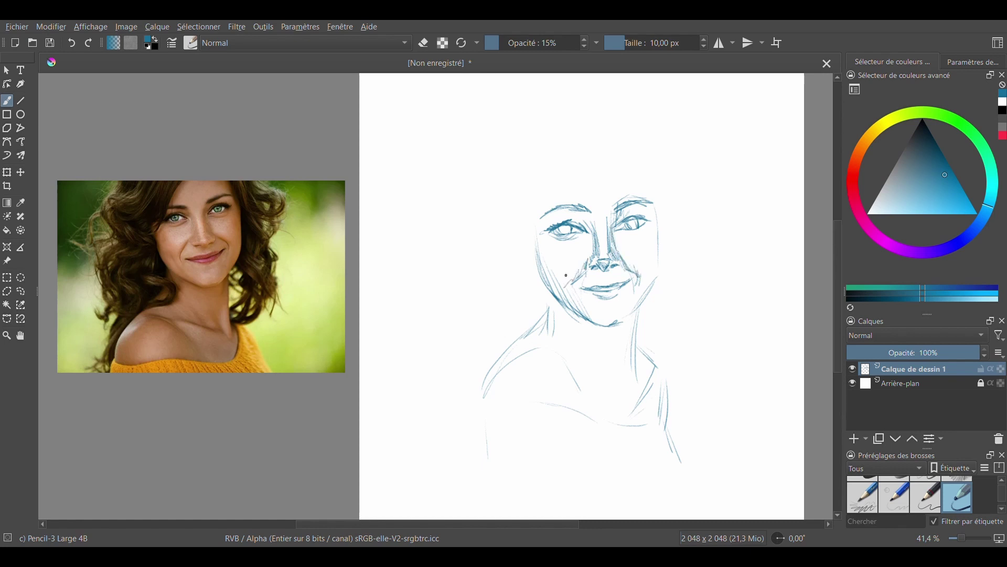
pyautogui.moveTo(592, 249)
pyautogui.mouseDown()
pyautogui.moveTo(589, 239)
pyautogui.moveTo(631, 244)
pyautogui.mouseUp()
pyautogui.moveTo(547, 258)
pyautogui.mouseDown()
pyautogui.moveTo(576, 280)
pyautogui.moveTo(546, 269)
pyautogui.moveTo(549, 256)
pyautogui.moveTo(542, 271)
pyautogui.moveTo(619, 323)
pyautogui.moveTo(599, 325)
pyautogui.moveTo(628, 320)
pyautogui.moveTo(618, 328)
pyautogui.moveTo(647, 292)
pyautogui.mouseUp()
# Step: Redraw the right jaw and cheek contour from the chin up to the temple
pyautogui.press('/')
pyautogui.press('/')
pyautogui.moveTo(620, 326); pyautogui.dragTo(657, 288)
pyautogui.moveTo(642, 305); pyautogui.dragTo(661, 259)
pyautogui.press('e')
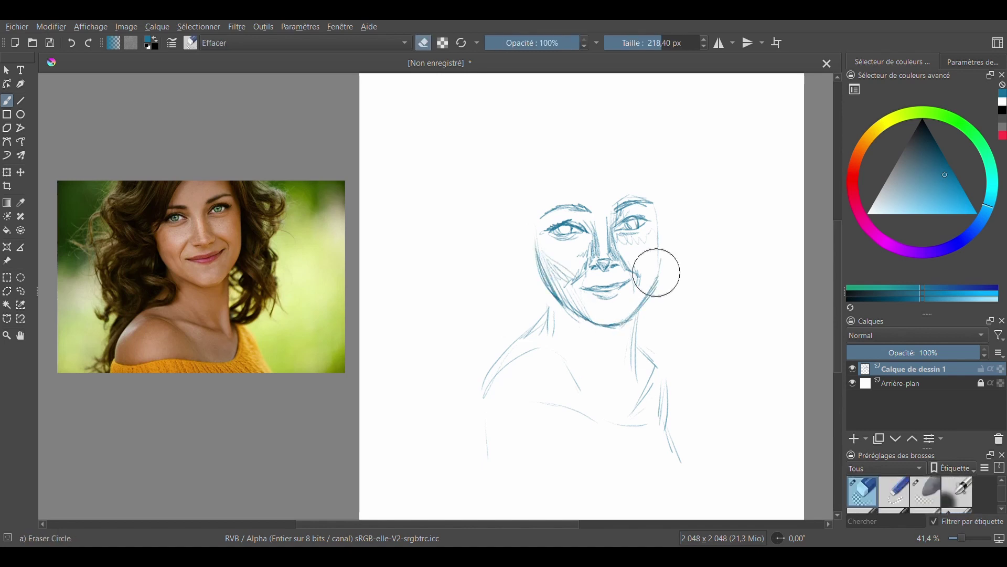
pyautogui.press('e')
pyautogui.moveTo(643, 302)
pyautogui.mouseDown()
pyautogui.moveTo(662, 265)
pyautogui.moveTo(661, 212)
pyautogui.mouseUp()
pyautogui.moveTo(657, 279); pyautogui.dragTo(659, 244)
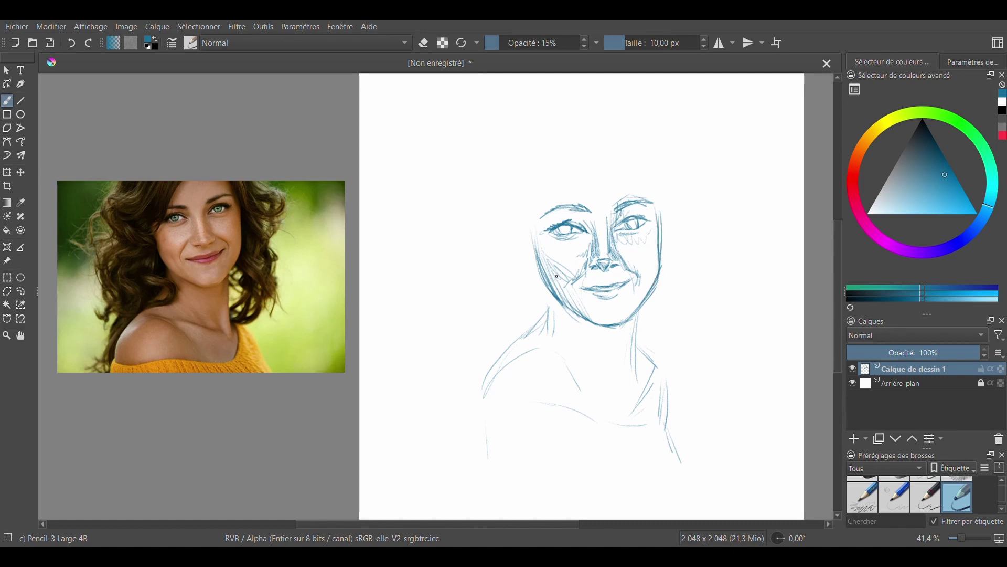
# Step: Strengthen the left face contour from the temple to the jaw, erasing the rough outline where needed
pyautogui.press('e')
pyautogui.press('e')
pyautogui.moveTo(533, 234); pyautogui.dragTo(541, 276)
pyautogui.moveTo(532, 231)
pyautogui.mouseDown()
pyautogui.moveTo(569, 310)
pyautogui.moveTo(635, 381)
pyautogui.mouseUp()
pyautogui.press('/')
pyautogui.moveTo(533, 259); pyautogui.dragTo(580, 326)
pyautogui.press('/')
# Step: Sketch the left temple and the hairline arcs above the forehead, and add detail to the eyes
pyautogui.moveTo(536, 216)
pyautogui.mouseDown()
pyautogui.moveTo(539, 247)
pyautogui.moveTo(554, 226)
pyautogui.mouseUp()
pyautogui.moveTo(579, 183)
pyautogui.mouseDown()
pyautogui.moveTo(563, 205)
pyautogui.moveTo(609, 152)
pyautogui.moveTo(675, 237)
pyautogui.moveTo(647, 221)
pyautogui.mouseUp()
pyautogui.press('/')
pyautogui.press('/')
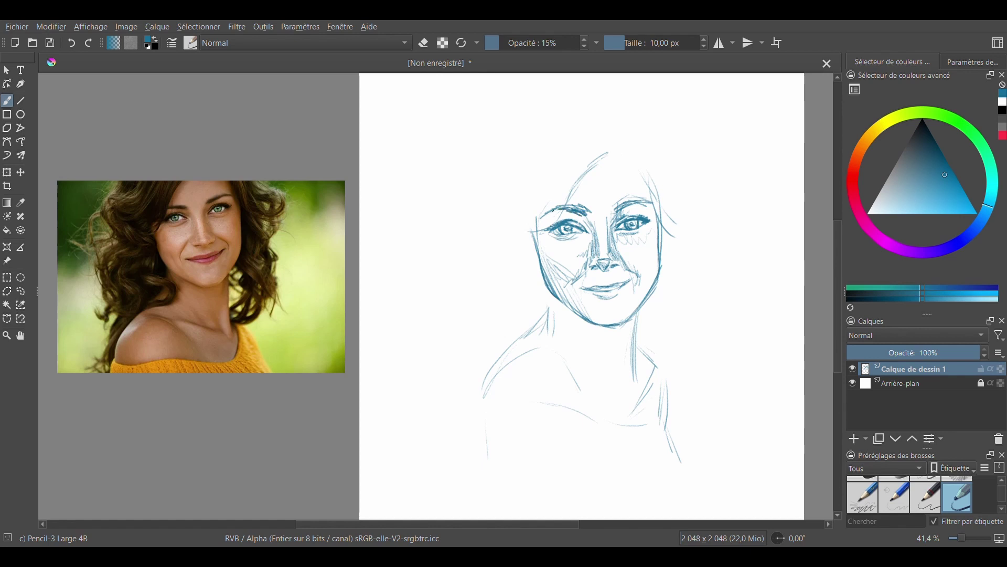
# Step: Clean up the stray lines around the left eyebrow and temple, alternating between eraser and pencil
pyautogui.press('e')
pyautogui.press('e')
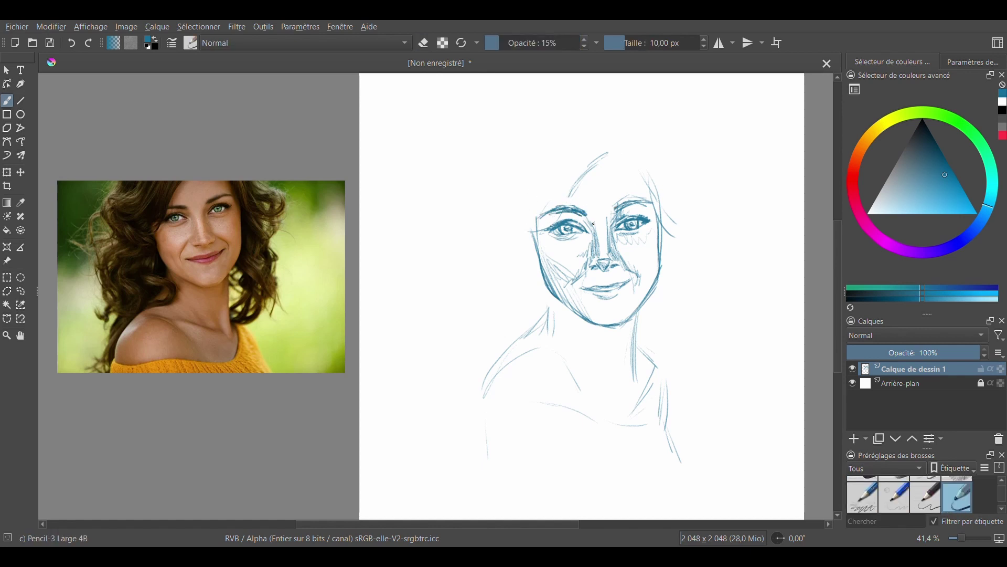
pyautogui.press('e')
pyautogui.press('e')
pyautogui.press('e')
pyautogui.press('e')
pyautogui.press('e')
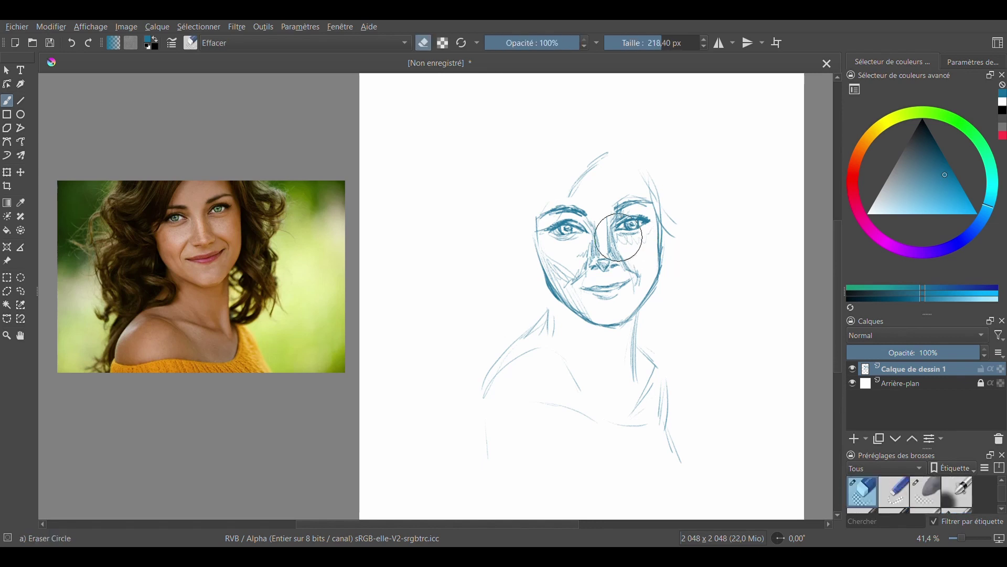
pyautogui.press('e')
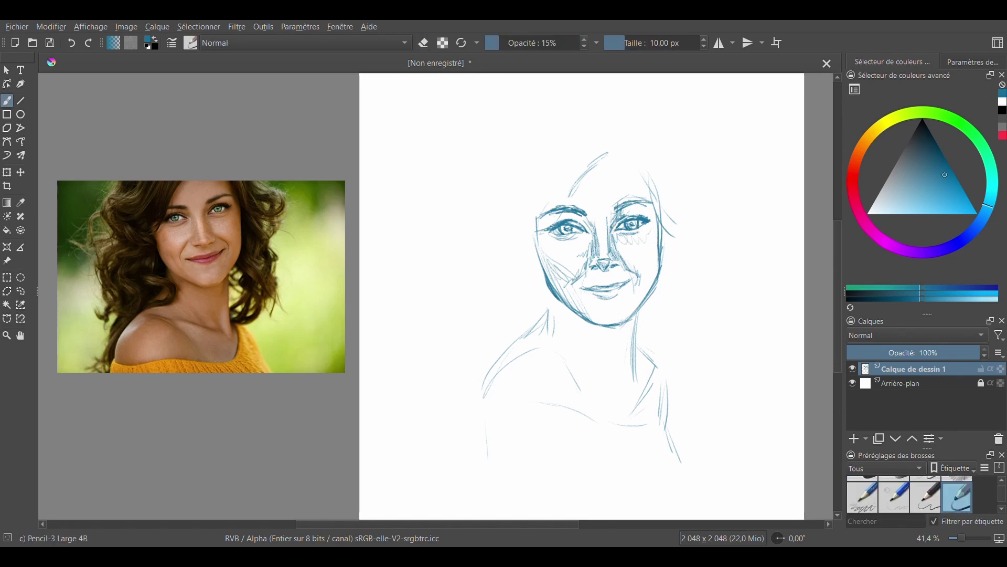
pyautogui.press('e')
pyautogui.press('e')
pyautogui.press('e')
# Step: Add the hairline at the right temple and darken the cheek and jaw contours on both sides
pyautogui.moveTo(649, 196)
pyautogui.mouseDown()
pyautogui.moveTo(635, 204)
pyautogui.moveTo(653, 200)
pyautogui.moveTo(662, 226)
pyautogui.moveTo(657, 199)
pyautogui.mouseUp()
pyautogui.press('e')
pyautogui.press('e')
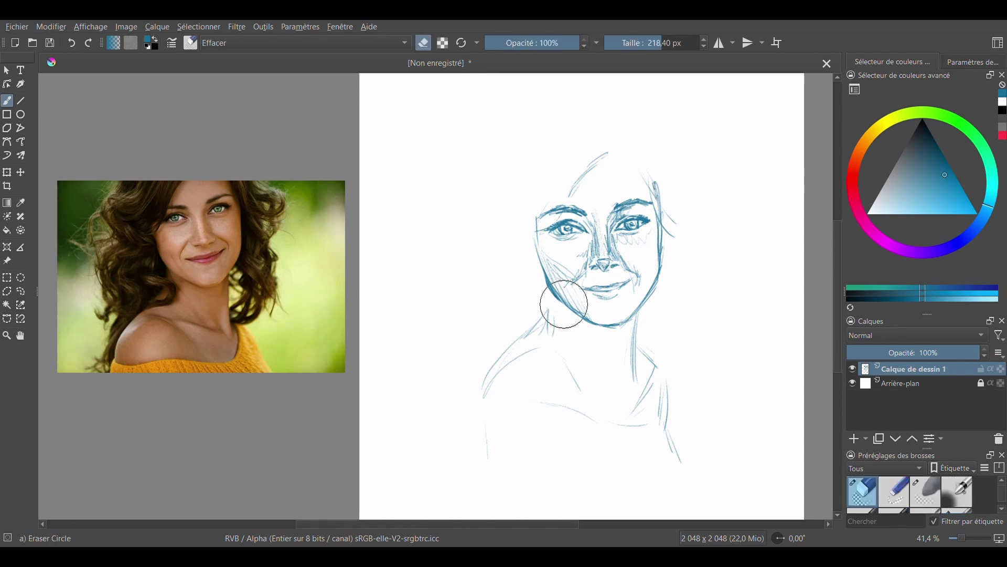
pyautogui.press('e')
pyautogui.moveTo(537, 249)
pyautogui.mouseDown()
pyautogui.moveTo(549, 285)
pyautogui.moveTo(580, 316)
pyautogui.mouseUp()
pyautogui.moveTo(538, 249); pyautogui.dragTo(576, 313)
pyautogui.moveTo(660, 241); pyautogui.dragTo(654, 277)
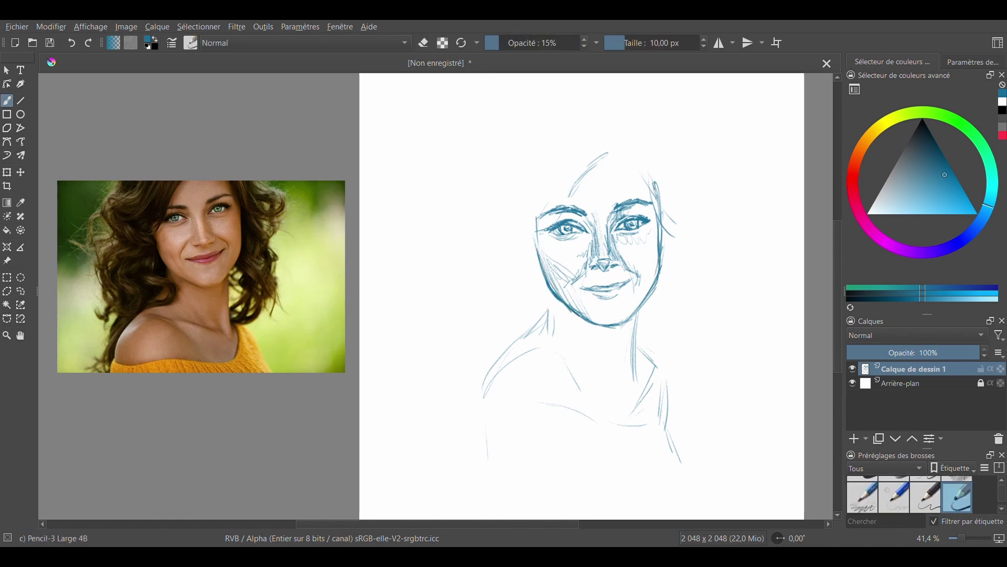
# Step: Clean and redraw the right edge of the face and reinforce the right neck line
pyautogui.press('e')
pyautogui.moveTo(661, 209)
pyautogui.mouseDown()
pyautogui.moveTo(662, 252)
pyautogui.moveTo(656, 239)
pyautogui.mouseUp()
pyautogui.press('e')
pyautogui.moveTo(637, 311); pyautogui.dragTo(633, 381)
pyautogui.moveTo(663, 216); pyautogui.dragTo(661, 266)
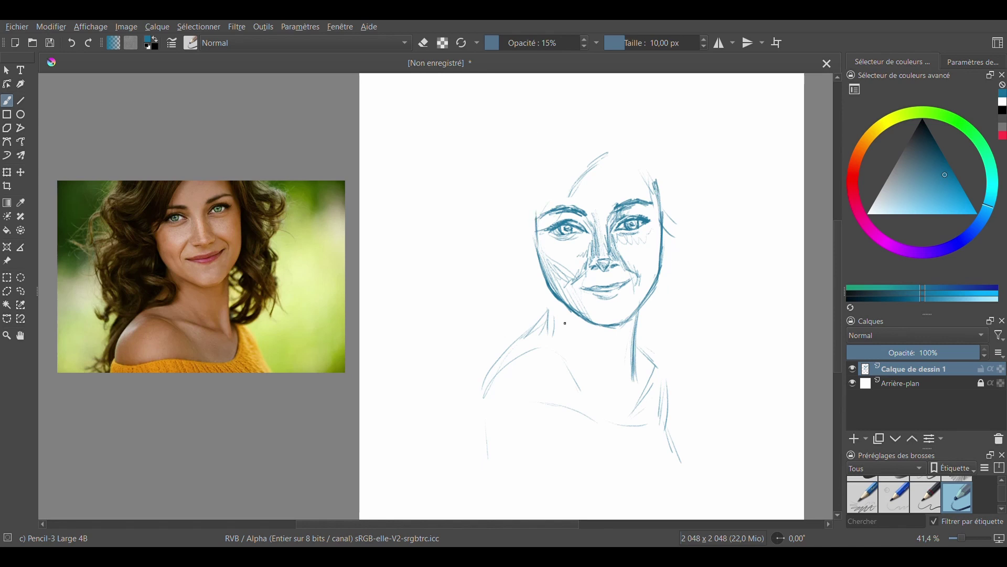
# Step: Draw the left neck and upper shoulder lines and extend the right neck line toward the chest
pyautogui.moveTo(557, 301); pyautogui.dragTo(579, 353)
pyautogui.moveTo(555, 295)
pyautogui.mouseDown()
pyautogui.moveTo(549, 329)
pyautogui.moveTo(534, 338)
pyautogui.mouseUp()
pyautogui.moveTo(631, 315); pyautogui.dragTo(632, 407)
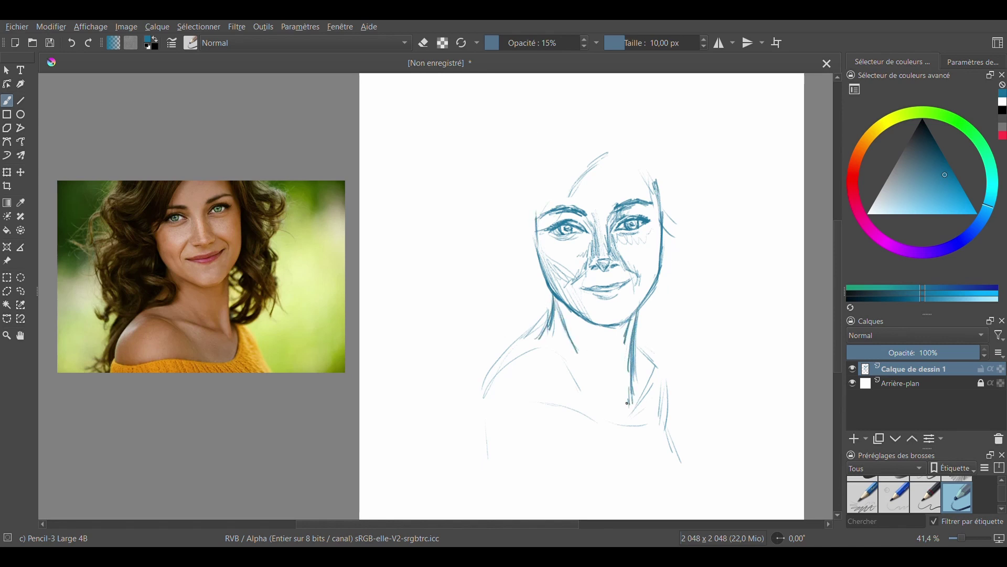
# Step: Draw the left collarbone down to the base of the neck and the right shoulder edge
pyautogui.moveTo(588, 375); pyautogui.dragTo(617, 389)
pyautogui.moveTo(543, 367); pyautogui.dragTo(616, 389)
pyautogui.moveTo(656, 348)
pyautogui.mouseDown()
pyautogui.moveTo(636, 355)
pyautogui.moveTo(657, 407)
pyautogui.mouseUp()
pyautogui.moveTo(642, 377); pyautogui.dragTo(656, 437)
# Step: Outline the bare left shoulder and the garment's neckline, and hatch shading on the chest
pyautogui.moveTo(555, 308)
pyautogui.mouseDown()
pyautogui.moveTo(551, 330)
pyautogui.moveTo(503, 365)
pyautogui.moveTo(484, 401)
pyautogui.mouseUp()
pyautogui.moveTo(510, 368)
pyautogui.mouseDown()
pyautogui.moveTo(479, 421)
pyautogui.moveTo(600, 419)
pyautogui.mouseUp()
pyautogui.moveTo(564, 387); pyautogui.dragTo(598, 417)
pyautogui.moveTo(557, 397)
pyautogui.mouseDown()
pyautogui.moveTo(621, 427)
pyautogui.moveTo(640, 412)
pyautogui.moveTo(635, 385)
pyautogui.mouseUp()
pyautogui.moveTo(632, 419); pyautogui.dragTo(637, 371)
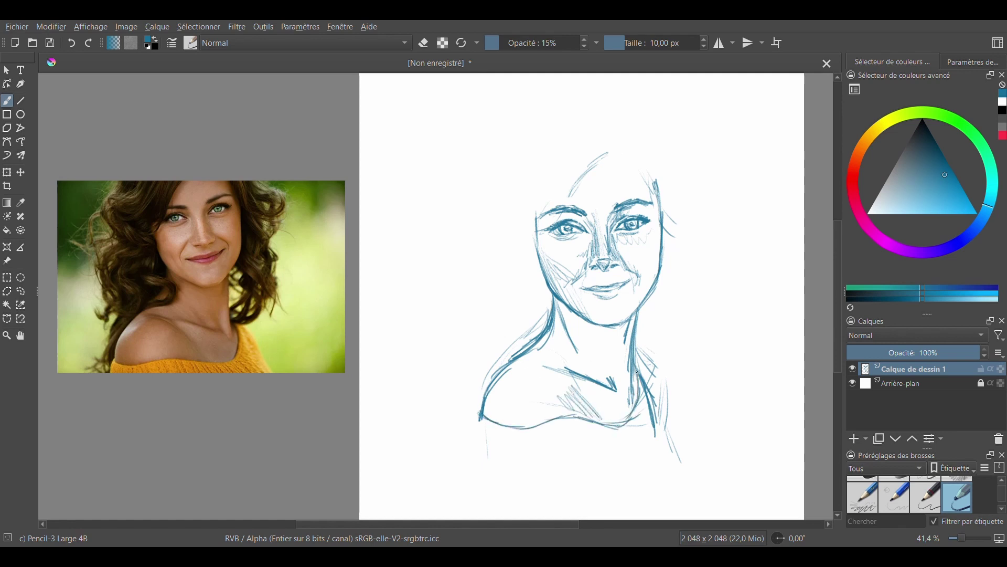
# Step: Sketch the off-shoulder top below the neckline with its side edges and loose fold strokes
pyautogui.moveTo(632, 417)
pyautogui.mouseDown()
pyautogui.moveTo(637, 370)
pyautogui.moveTo(660, 415)
pyautogui.moveTo(659, 464)
pyautogui.mouseUp()
pyautogui.moveTo(477, 430); pyautogui.dragTo(468, 474)
pyautogui.moveTo(496, 425)
pyautogui.mouseDown()
pyautogui.moveTo(490, 469)
pyautogui.moveTo(543, 446)
pyautogui.mouseUp()
pyautogui.moveTo(498, 469); pyautogui.dragTo(574, 462)
pyautogui.moveTo(585, 422)
pyautogui.mouseDown()
pyautogui.moveTo(613, 458)
pyautogui.moveTo(632, 454)
pyautogui.mouseUp()
pyautogui.moveTo(622, 429); pyautogui.dragTo(651, 450)
# Step: Refine the collarbone line and hatch shading around it and the base of the neck
pyautogui.moveTo(535, 365)
pyautogui.mouseDown()
pyautogui.moveTo(559, 375)
pyautogui.moveTo(546, 370)
pyautogui.mouseUp()
pyautogui.moveTo(544, 364)
pyautogui.mouseDown()
pyautogui.moveTo(566, 380)
pyautogui.moveTo(557, 368)
pyautogui.moveTo(619, 390)
pyautogui.mouseUp()
pyautogui.press('/')
pyautogui.press('/')
pyautogui.moveTo(610, 372); pyautogui.dragTo(621, 393)
pyautogui.moveTo(626, 344)
pyautogui.mouseDown()
pyautogui.moveTo(622, 385)
pyautogui.moveTo(619, 377)
pyautogui.mouseUp()
pyautogui.moveTo(580, 361); pyautogui.dragTo(598, 383)
pyautogui.moveTo(561, 359); pyautogui.dragTo(585, 376)
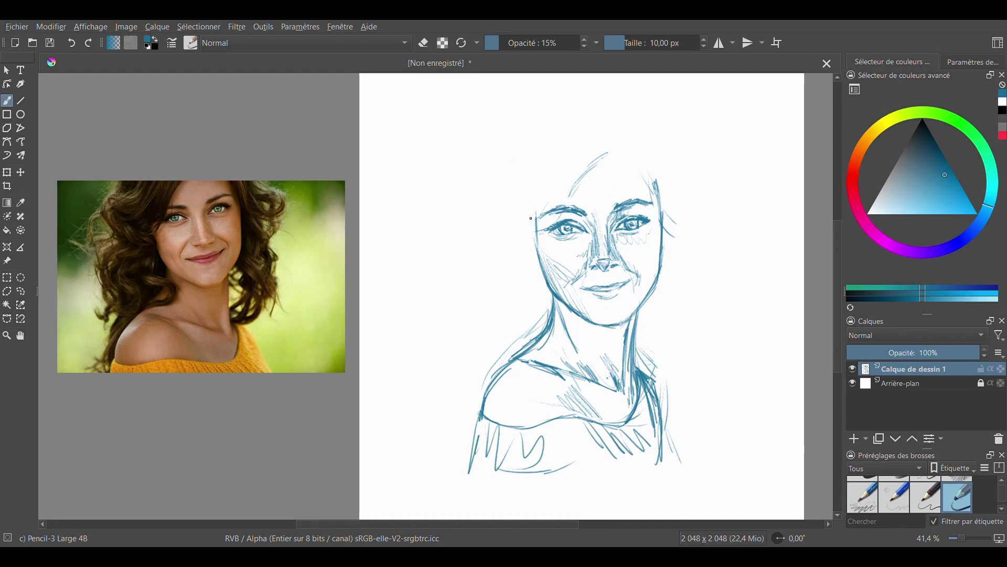
# Step: Sketch loose wavy strands from the left temple down past the left shoulder
pyautogui.moveTo(510, 230); pyautogui.dragTo(538, 243)
pyautogui.moveTo(555, 223); pyautogui.dragTo(577, 191)
pyautogui.moveTo(497, 222)
pyautogui.mouseDown()
pyautogui.moveTo(537, 256)
pyautogui.moveTo(478, 284)
pyautogui.mouseUp()
pyautogui.moveTo(508, 249); pyautogui.dragTo(464, 422)
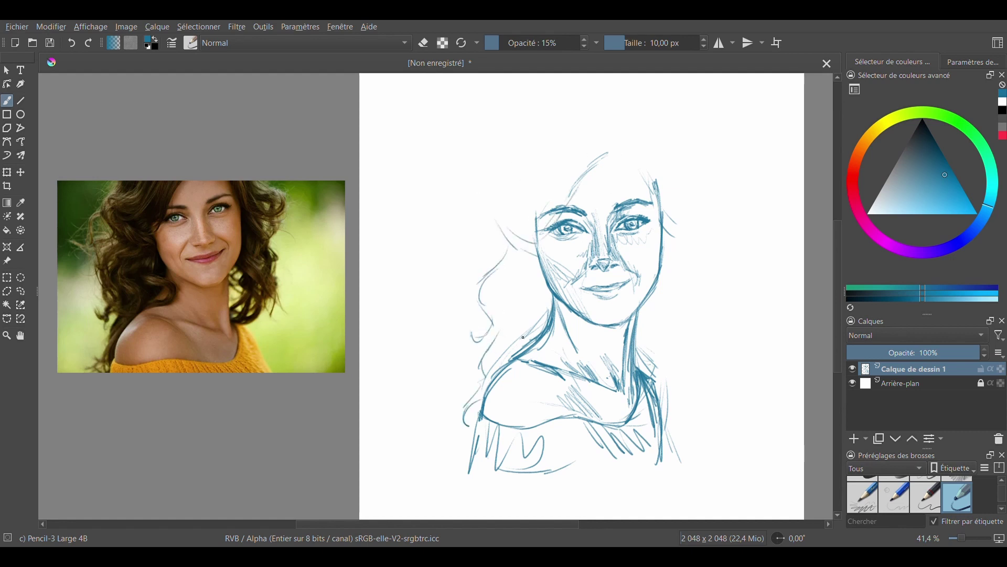
# Step: Sketch the outer outline of the hair from the left side up over the crown
pyautogui.moveTo(507, 221)
pyautogui.mouseDown()
pyautogui.moveTo(495, 195)
pyautogui.moveTo(554, 139)
pyautogui.mouseUp()
pyautogui.moveTo(509, 178); pyautogui.dragTo(522, 148)
pyautogui.moveTo(534, 137)
pyautogui.mouseDown()
pyautogui.moveTo(599, 114)
pyautogui.moveTo(634, 141)
pyautogui.moveTo(582, 179)
pyautogui.mouseUp()
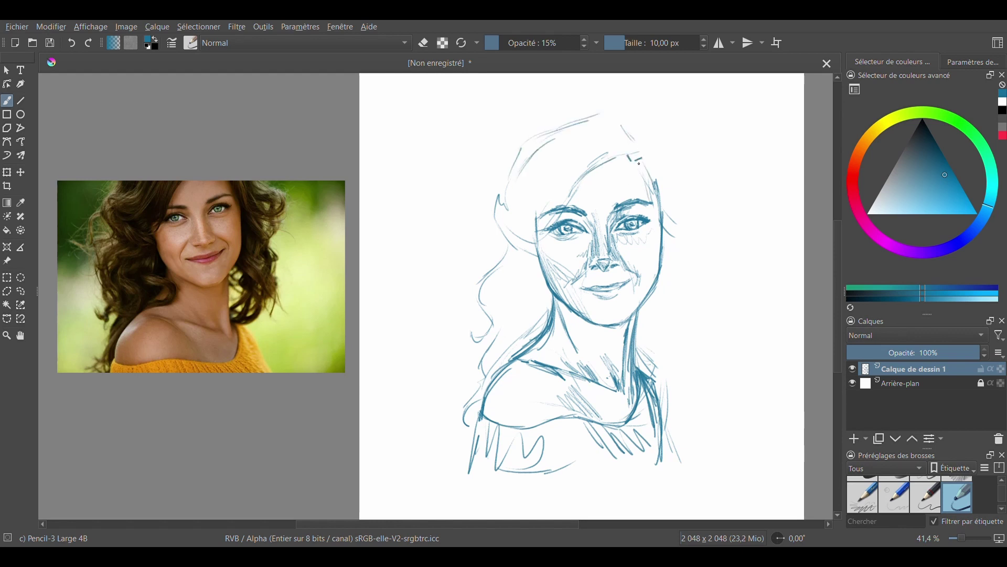
# Step: Add hair strands along the right temple and touch up the left eye with the eraser
pyautogui.moveTo(639, 163); pyautogui.dragTo(678, 235)
pyautogui.moveTo(664, 214); pyautogui.dragTo(679, 229)
pyautogui.press('/')
pyautogui.press('/')
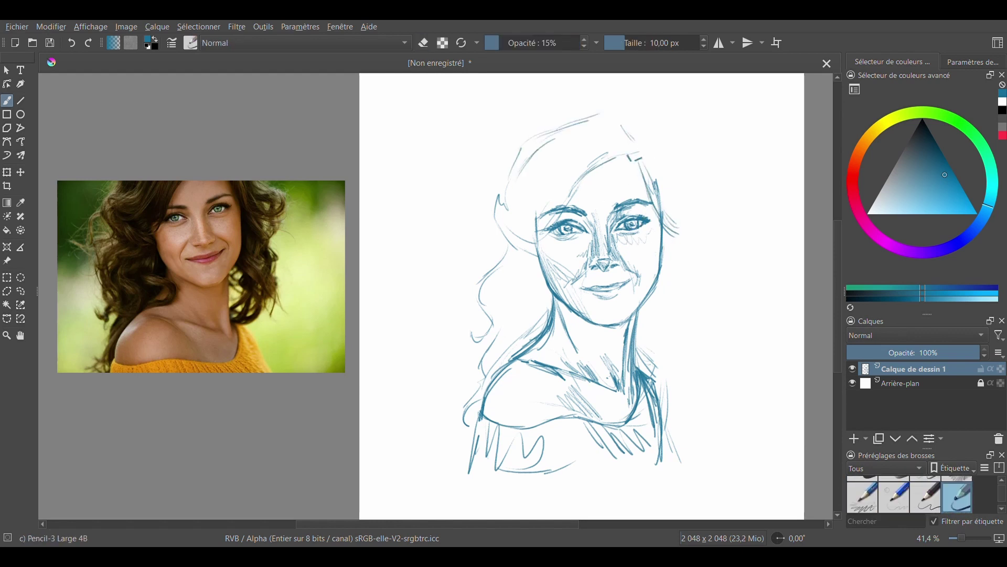
pyautogui.press('/')
pyautogui.press('/')
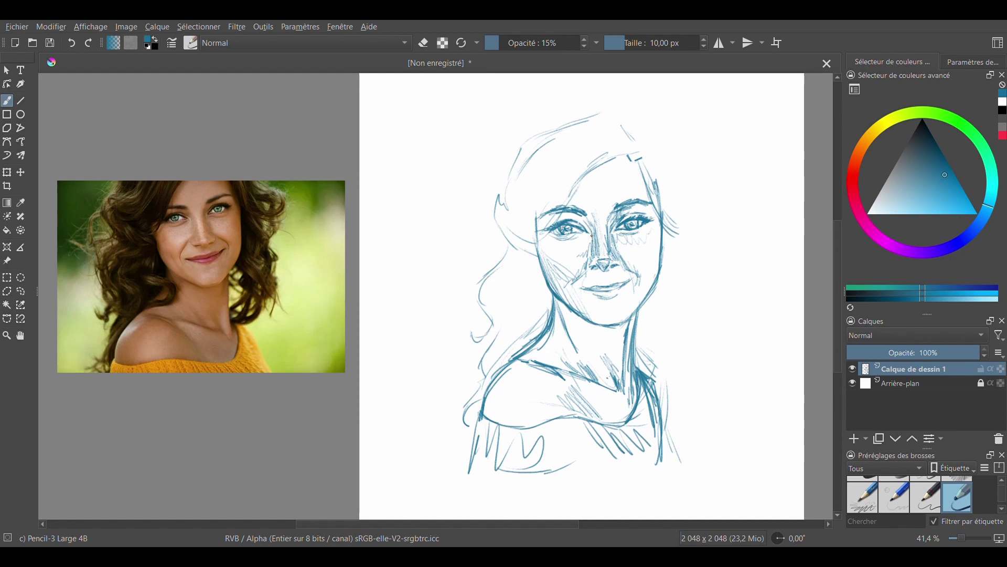
# Step: Strengthen the hairline around the forehead and draw the large curl beside the right temple
pyautogui.moveTo(660, 233); pyautogui.dragTo(656, 264)
pyautogui.moveTo(548, 239); pyautogui.dragTo(529, 257)
pyautogui.moveTo(608, 160); pyautogui.dragTo(567, 206)
pyautogui.moveTo(628, 152)
pyautogui.mouseDown()
pyautogui.moveTo(624, 165)
pyautogui.moveTo(639, 165)
pyautogui.mouseUp()
pyautogui.moveTo(638, 165)
pyautogui.mouseDown()
pyautogui.moveTo(681, 220)
pyautogui.moveTo(696, 182)
pyautogui.moveTo(684, 221)
pyautogui.mouseUp()
pyautogui.moveTo(681, 230)
pyautogui.mouseDown()
pyautogui.moveTo(701, 191)
pyautogui.moveTo(692, 215)
pyautogui.mouseUp()
pyautogui.moveTo(653, 160)
pyautogui.mouseDown()
pyautogui.moveTo(700, 210)
pyautogui.moveTo(665, 173)
pyautogui.mouseUp()
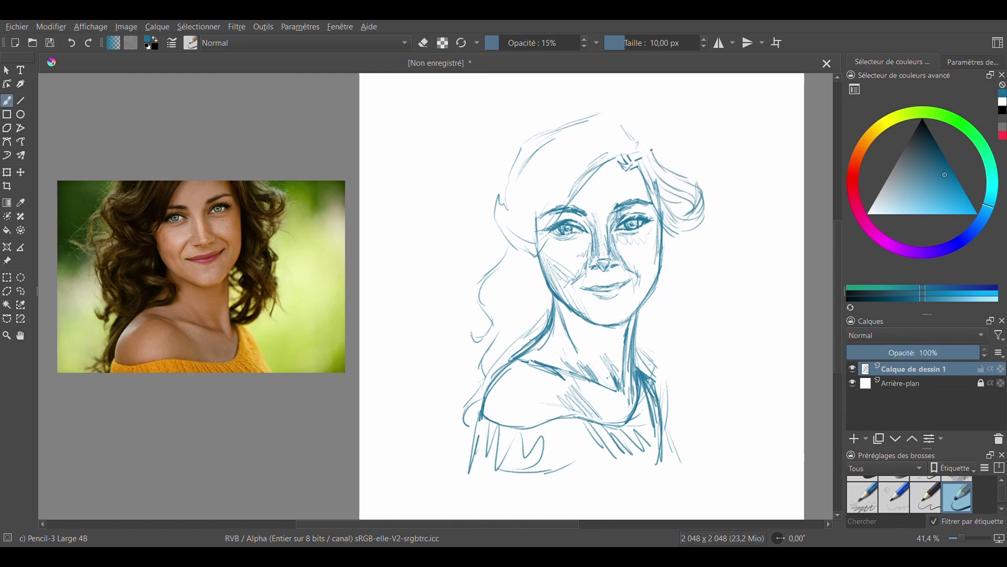
# Step: Draw the top of the right curls and reinforce the hair outline over the crown
pyautogui.moveTo(645, 133); pyautogui.dragTo(681, 169)
pyautogui.moveTo(665, 155); pyautogui.dragTo(684, 163)
pyautogui.moveTo(641, 133); pyautogui.dragTo(629, 116)
pyautogui.moveTo(637, 128)
pyautogui.mouseDown()
pyautogui.moveTo(615, 104)
pyautogui.moveTo(576, 125)
pyautogui.mouseUp()
pyautogui.moveTo(616, 105)
pyautogui.mouseDown()
pyautogui.moveTo(554, 136)
pyautogui.moveTo(509, 209)
pyautogui.mouseUp()
# Step: Draw the long wavy curls falling along the right cheek, neck and shoulder
pyautogui.moveTo(696, 233)
pyautogui.mouseDown()
pyautogui.moveTo(714, 273)
pyautogui.moveTo(674, 297)
pyautogui.moveTo(654, 376)
pyautogui.moveTo(694, 347)
pyautogui.mouseUp()
pyautogui.moveTo(650, 309)
pyautogui.mouseDown()
pyautogui.moveTo(659, 388)
pyautogui.moveTo(687, 344)
pyautogui.mouseUp()
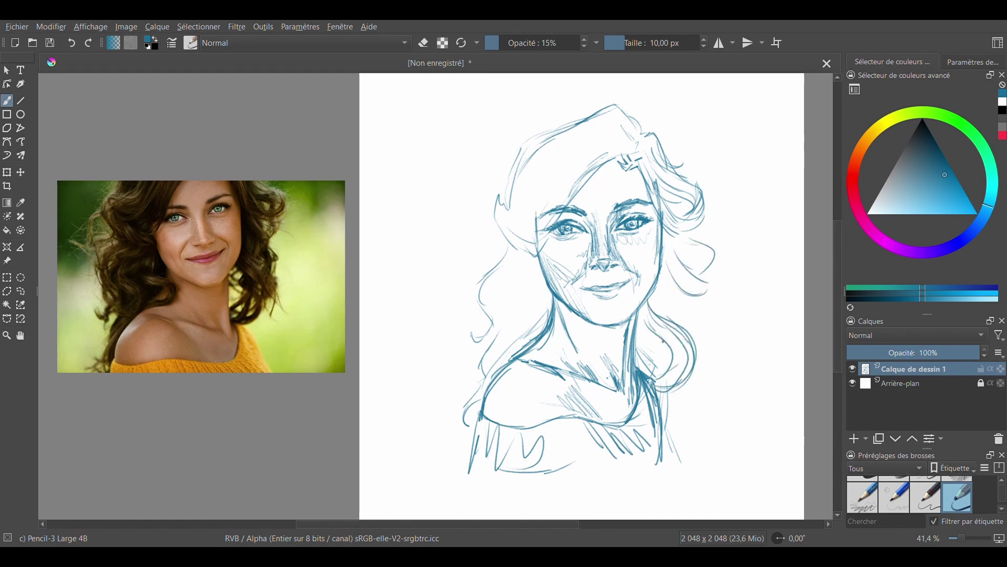
pyautogui.moveTo(662, 380); pyautogui.dragTo(639, 342)
pyautogui.moveTo(648, 301); pyautogui.dragTo(696, 338)
pyautogui.moveTo(660, 279); pyautogui.dragTo(705, 351)
pyautogui.moveTo(666, 295); pyautogui.dragTo(703, 335)
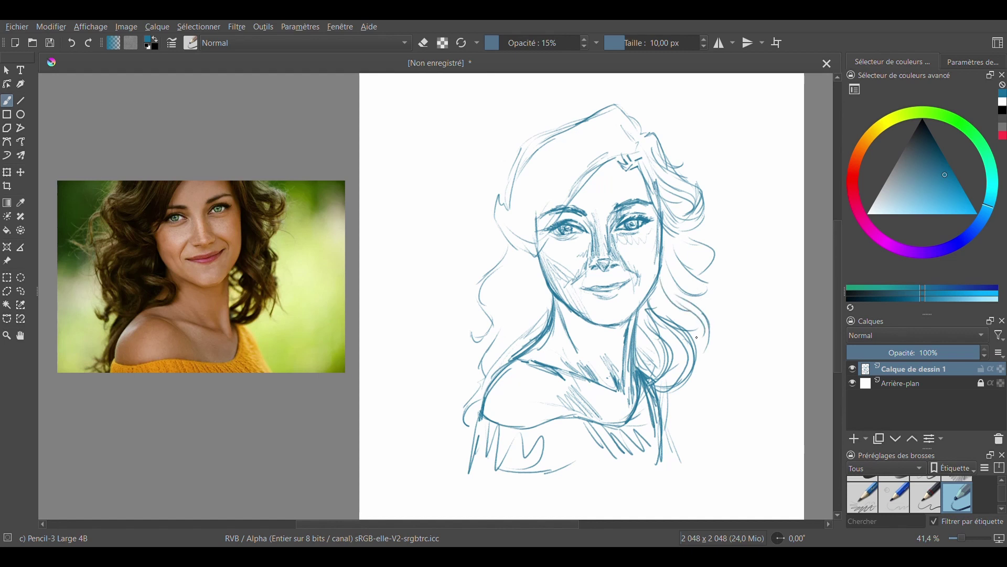
pyautogui.moveTo(659, 267); pyautogui.dragTo(699, 338)
pyautogui.moveTo(672, 265); pyautogui.dragTo(704, 295)
# Step: Add wavy curls to the left side of the hair, falling toward the shoulder
pyautogui.moveTo(503, 255); pyautogui.dragTo(457, 320)
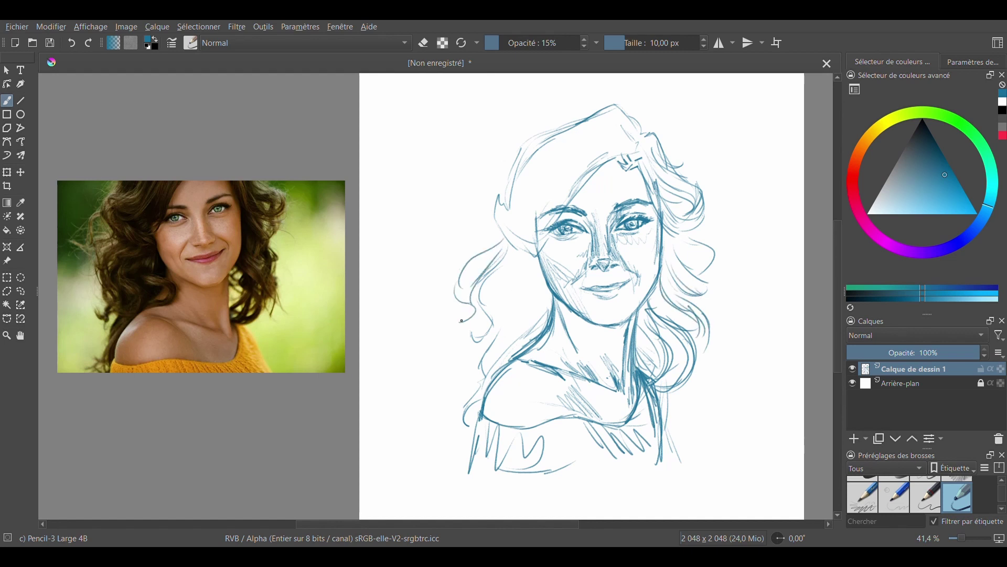
pyautogui.moveTo(475, 262); pyautogui.dragTo(461, 340)
pyautogui.moveTo(509, 251); pyautogui.dragTo(470, 388)
pyautogui.moveTo(525, 262)
pyautogui.mouseDown()
pyautogui.moveTo(503, 323)
pyautogui.moveTo(514, 350)
pyautogui.mouseUp()
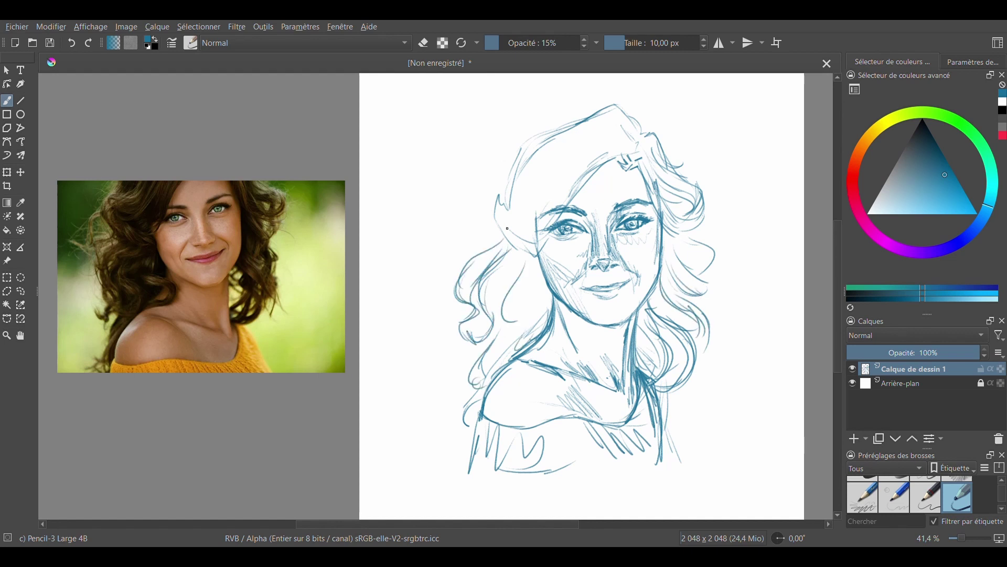
# Step: Fill the crown and left side of the hair with flowing strand strokes from the parting to the temple
pyautogui.moveTo(507, 199); pyautogui.dragTo(481, 251)
pyautogui.moveTo(498, 210); pyautogui.dragTo(519, 192)
pyautogui.moveTo(534, 153); pyautogui.dragTo(511, 194)
pyautogui.moveTo(575, 117); pyautogui.dragTo(510, 195)
pyautogui.moveTo(604, 106)
pyautogui.mouseDown()
pyautogui.moveTo(536, 172)
pyautogui.moveTo(528, 141)
pyautogui.moveTo(497, 207)
pyautogui.mouseUp()
pyautogui.moveTo(513, 200); pyautogui.dragTo(538, 154)
pyautogui.moveTo(604, 119); pyautogui.dragTo(535, 183)
pyautogui.moveTo(637, 123)
pyautogui.mouseDown()
pyautogui.moveTo(478, 247)
pyautogui.moveTo(452, 295)
pyautogui.mouseUp()
pyautogui.moveTo(503, 208)
pyautogui.mouseDown()
pyautogui.moveTo(481, 263)
pyautogui.moveTo(568, 170)
pyautogui.mouseUp()
pyautogui.moveTo(617, 130); pyautogui.dragTo(473, 295)
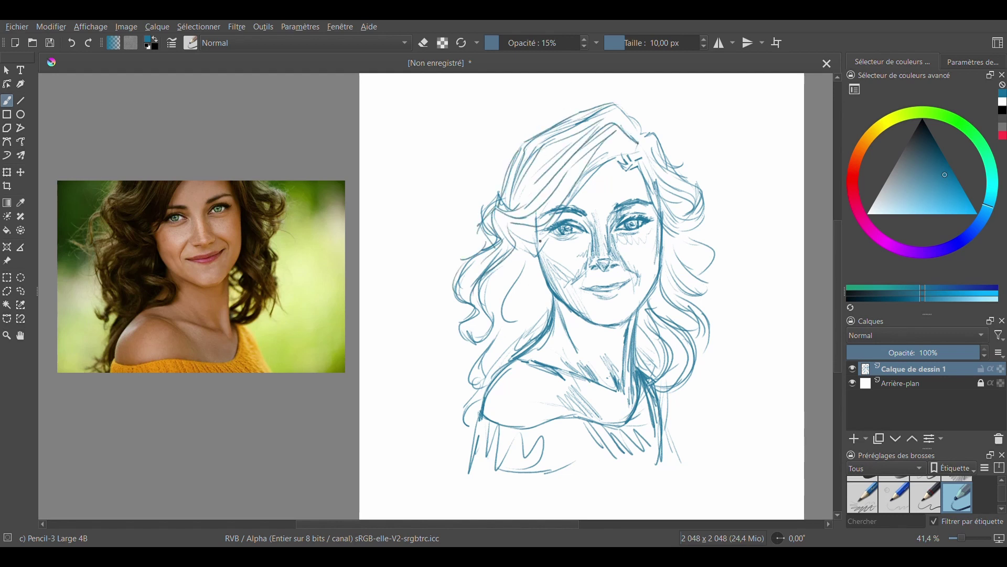
pyautogui.moveTo(505, 223)
pyautogui.mouseDown()
pyautogui.moveTo(556, 229)
pyautogui.moveTo(613, 144)
pyautogui.mouseUp()
pyautogui.moveTo(614, 139)
pyautogui.mouseDown()
pyautogui.moveTo(630, 163)
pyautogui.moveTo(536, 205)
pyautogui.mouseUp()
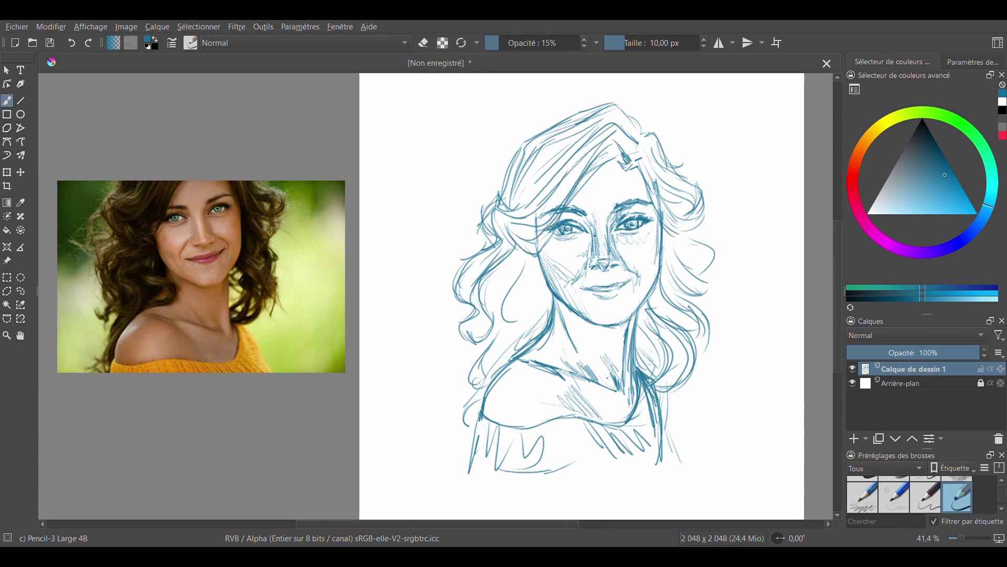
# Step: Erase the stray marks near the inner corner of the left eye
pyautogui.press('/')
pyautogui.moveTo(589, 228); pyautogui.dragTo(586, 236)
pyautogui.press('/')
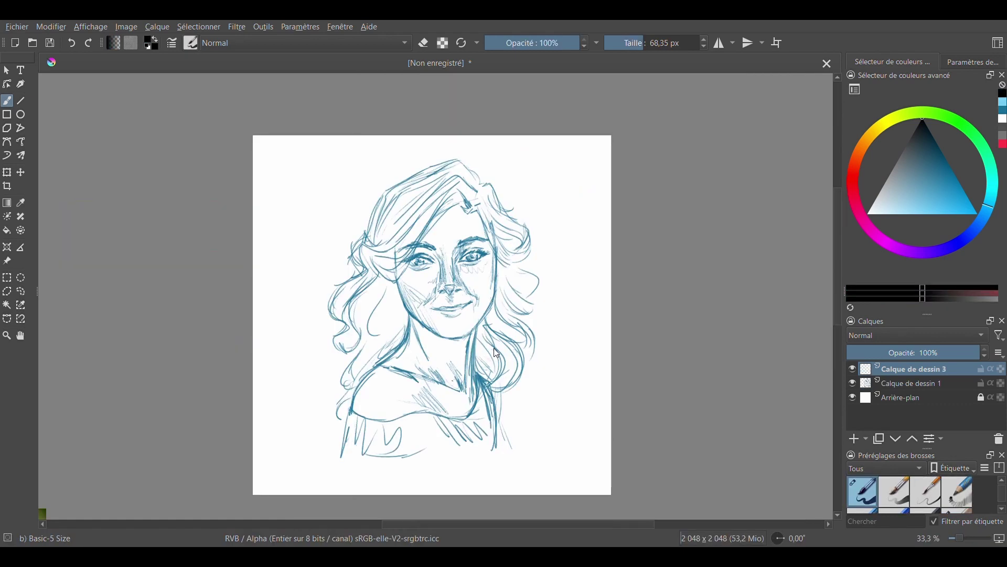
# Step: Ink the face contour from cheek to cheek and the wavy locks falling right of the parting in black
pyautogui.moveTo(398, 285)
pyautogui.mouseDown()
pyautogui.moveTo(411, 313)
pyautogui.moveTo(454, 339)
pyautogui.moveTo(479, 326)
pyautogui.moveTo(497, 258)
pyautogui.mouseUp()
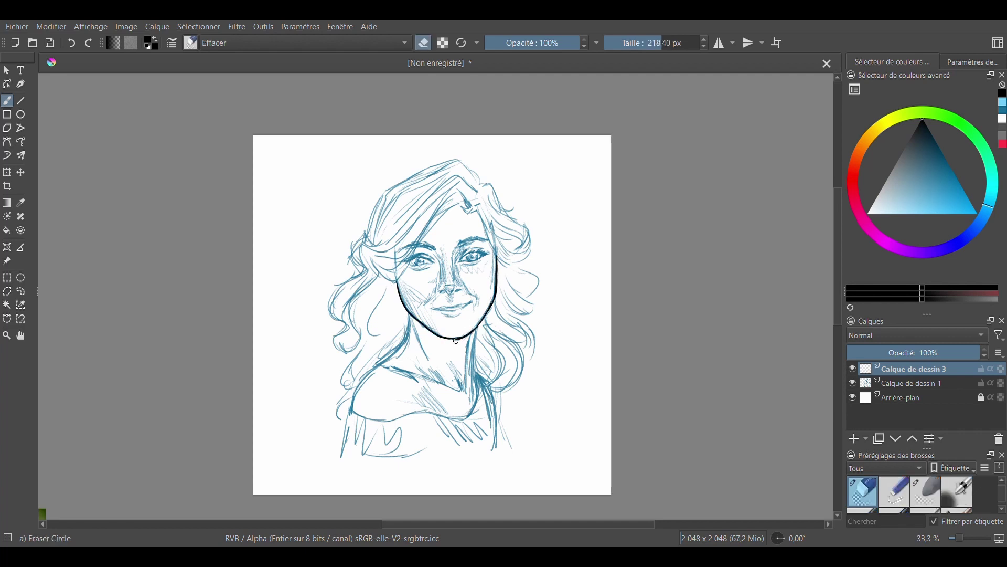
pyautogui.moveTo(476, 210)
pyautogui.mouseDown()
pyautogui.moveTo(520, 259)
pyautogui.moveTo(528, 238)
pyautogui.moveTo(509, 252)
pyautogui.moveTo(527, 231)
pyautogui.moveTo(483, 206)
pyautogui.moveTo(522, 253)
pyautogui.mouseUp()
pyautogui.moveTo(493, 188); pyautogui.dragTo(524, 248)
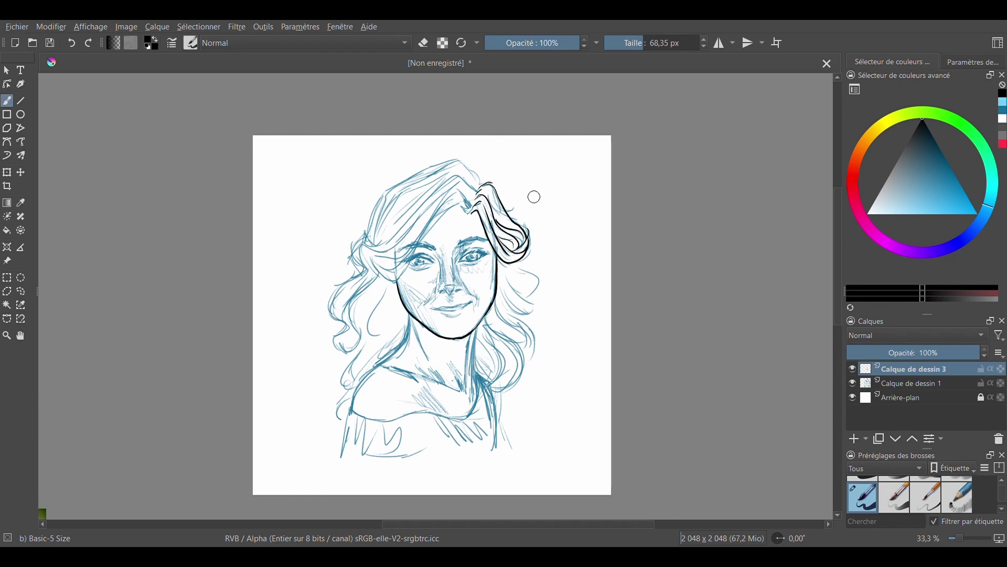
# Step: Ink the crown outline of the hair from the parting around to the left temple
pyautogui.moveTo(474, 170)
pyautogui.mouseDown()
pyautogui.moveTo(480, 183)
pyautogui.moveTo(470, 169)
pyautogui.mouseUp()
pyautogui.moveTo(475, 179)
pyautogui.mouseDown()
pyautogui.moveTo(406, 180)
pyautogui.moveTo(374, 230)
pyautogui.mouseUp()
pyautogui.moveTo(392, 187); pyautogui.dragTo(372, 246)
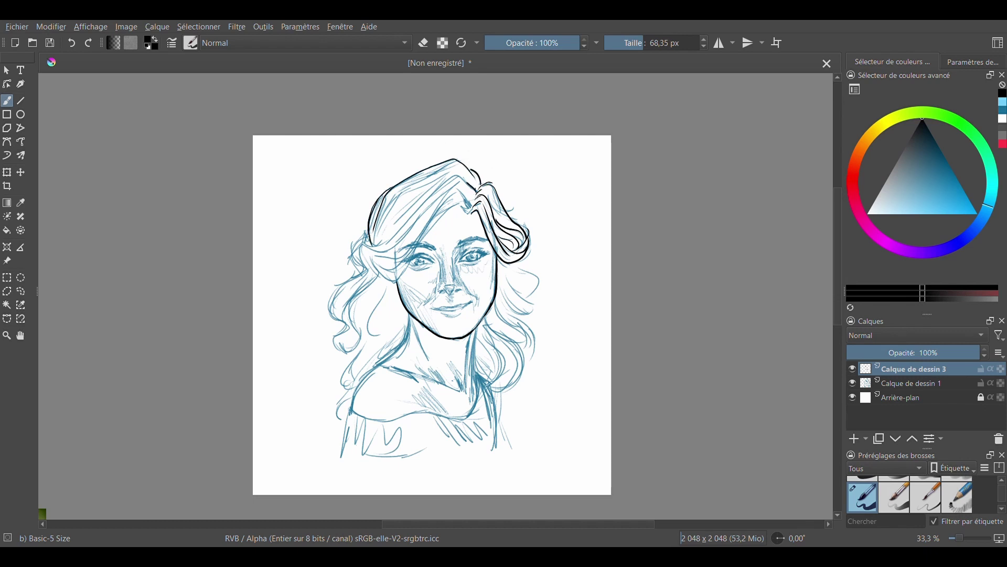
# Step: Ink the fringe strands sweeping from the parting across the forehead to the left temple, undoing the strokes that miss
pyautogui.click(72, 43)
pyautogui.moveTo(427, 201); pyautogui.dragTo(373, 247)
pyautogui.moveTo(465, 208); pyautogui.dragTo(391, 282)
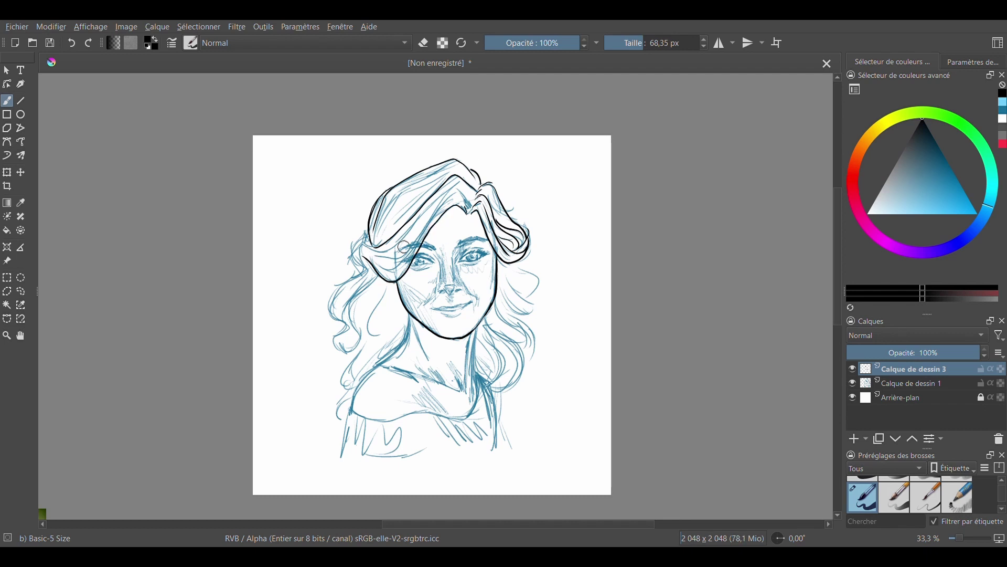
pyautogui.click(72, 43)
pyautogui.moveTo(439, 208)
pyautogui.mouseDown()
pyautogui.moveTo(374, 259)
pyautogui.moveTo(404, 253)
pyautogui.moveTo(429, 223)
pyautogui.mouseUp()
pyautogui.moveTo(366, 247); pyautogui.dragTo(460, 182)
# Step: Ink the outer curls on the left side of the hair, from the temple down to chin height
pyautogui.moveTo(367, 234); pyautogui.dragTo(335, 321)
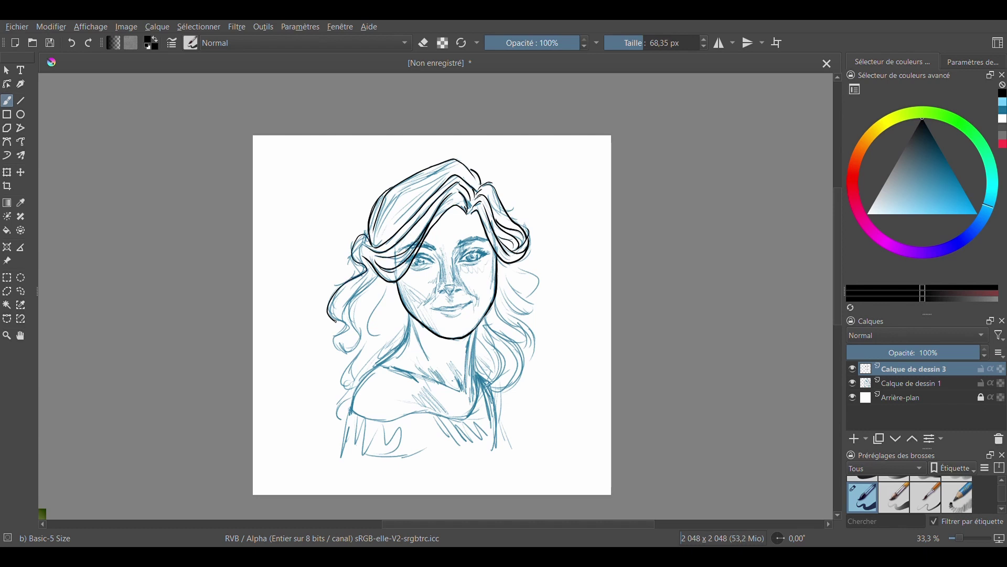
pyautogui.moveTo(365, 248)
pyautogui.mouseDown()
pyautogui.moveTo(375, 277)
pyautogui.moveTo(359, 345)
pyautogui.mouseUp()
pyautogui.moveTo(337, 295); pyautogui.dragTo(351, 352)
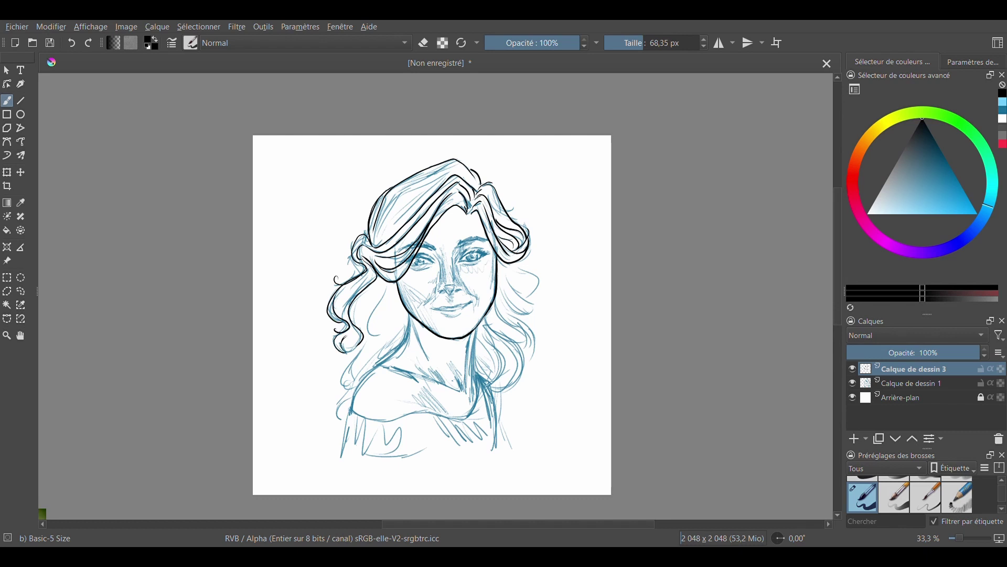
pyautogui.moveTo(347, 310); pyautogui.dragTo(360, 348)
# Step: Ink the inner curls beside the left cheek, running down to the shoulder
pyautogui.moveTo(394, 281); pyautogui.dragTo(369, 329)
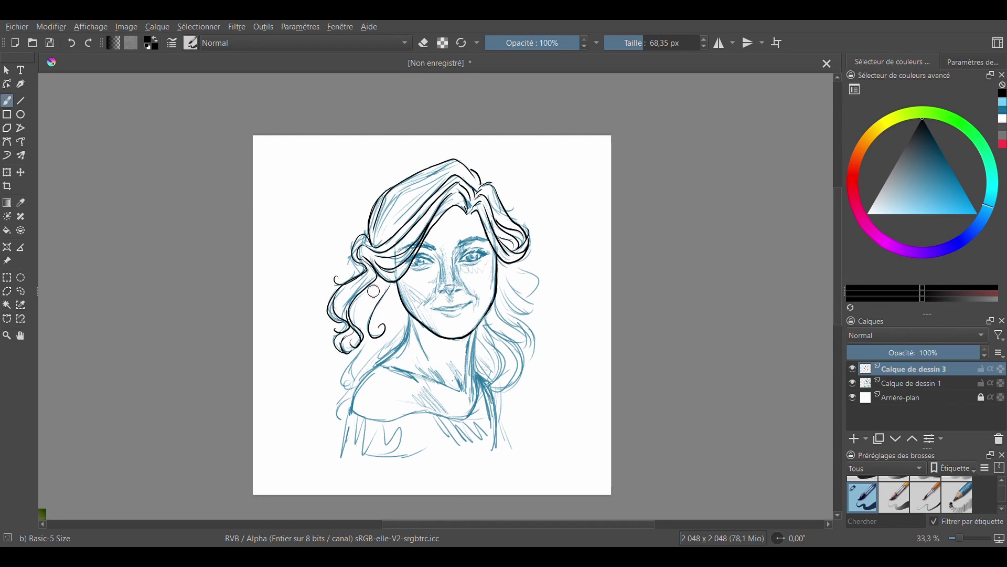
pyautogui.moveTo(374, 291)
pyautogui.mouseDown()
pyautogui.moveTo(344, 388)
pyautogui.moveTo(366, 353)
pyautogui.mouseUp()
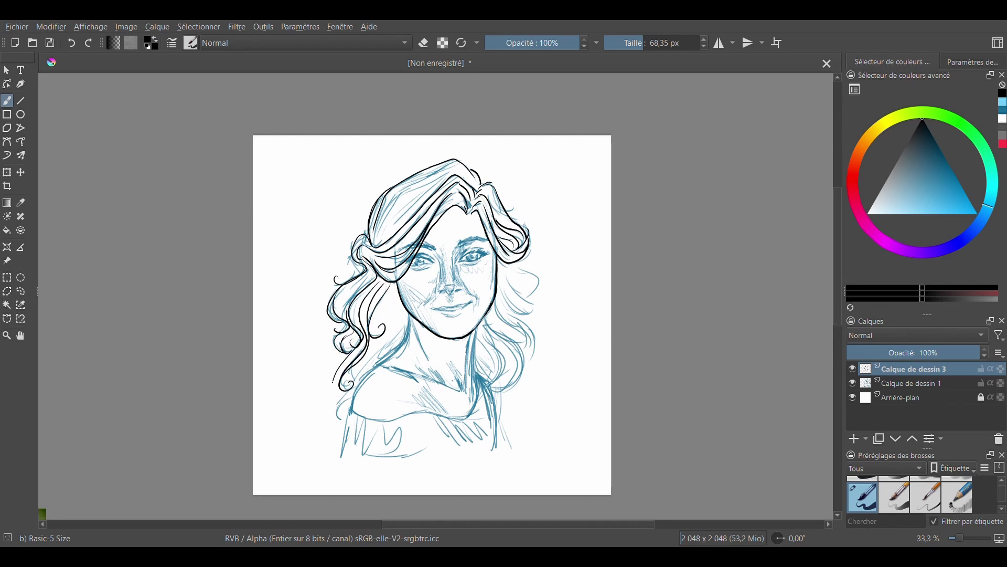
pyautogui.moveTo(393, 286)
pyautogui.mouseDown()
pyautogui.moveTo(400, 317)
pyautogui.moveTo(358, 401)
pyautogui.moveTo(337, 422)
pyautogui.mouseUp()
pyautogui.moveTo(404, 306)
pyautogui.mouseDown()
pyautogui.moveTo(384, 360)
pyautogui.moveTo(367, 358)
pyautogui.mouseUp()
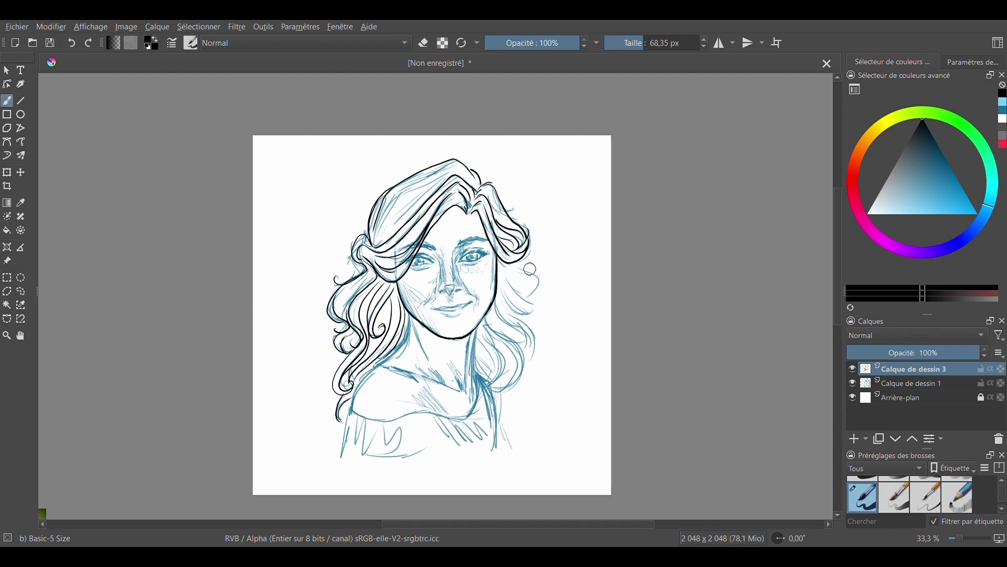
# Step: Ink the curls along the right cheek and neck down to the shoulder, following the blue sketch
pyautogui.moveTo(506, 262); pyautogui.dragTo(521, 294)
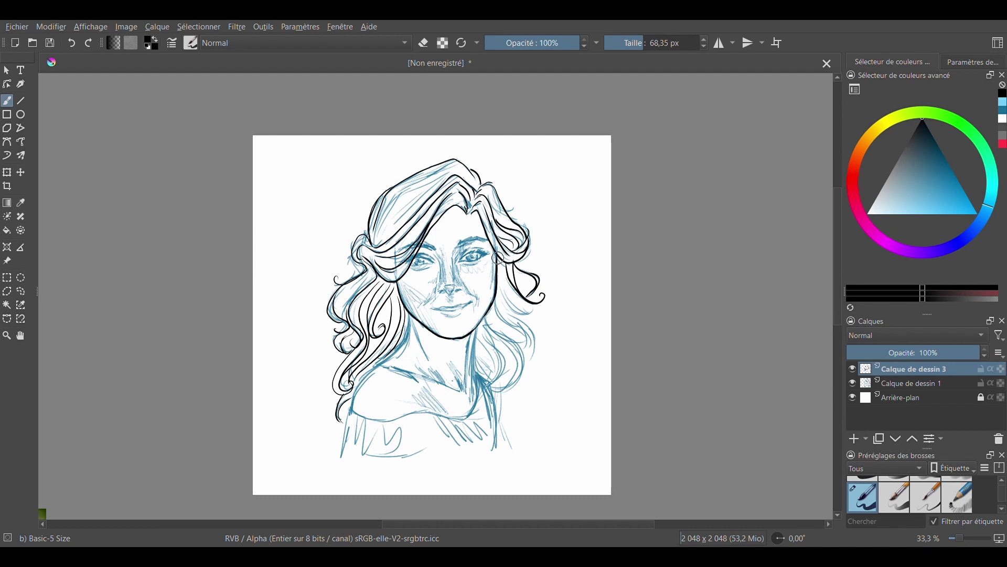
pyautogui.press('e')
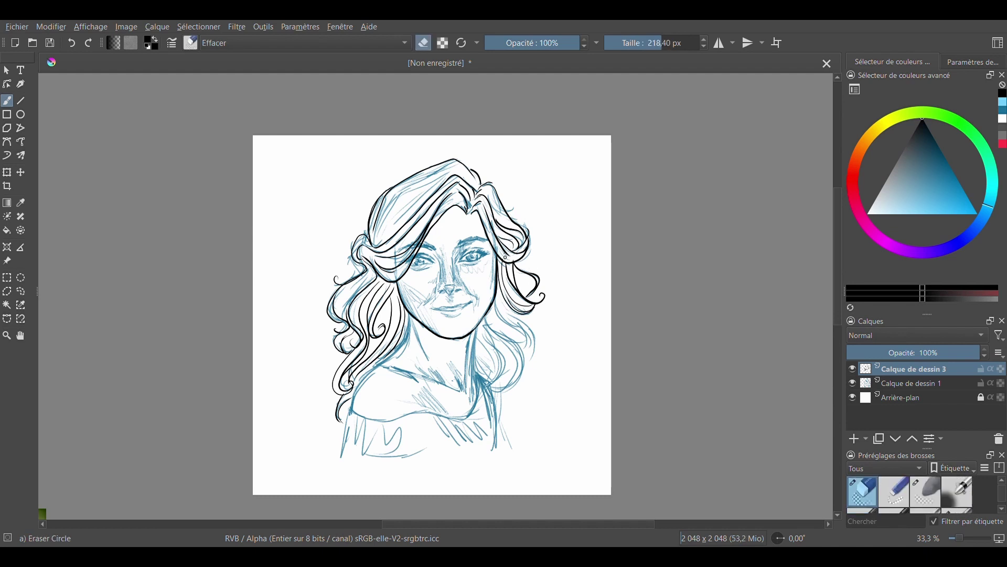
pyautogui.press('e')
pyautogui.moveTo(521, 321)
pyautogui.mouseDown()
pyautogui.moveTo(531, 393)
pyautogui.moveTo(536, 380)
pyautogui.mouseUp()
pyautogui.moveTo(523, 344)
pyautogui.mouseDown()
pyautogui.moveTo(494, 391)
pyautogui.moveTo(510, 384)
pyautogui.mouseUp()
pyautogui.moveTo(504, 338); pyautogui.dragTo(510, 382)
pyautogui.moveTo(481, 324)
pyautogui.mouseDown()
pyautogui.moveTo(505, 359)
pyautogui.moveTo(490, 381)
pyautogui.mouseUp()
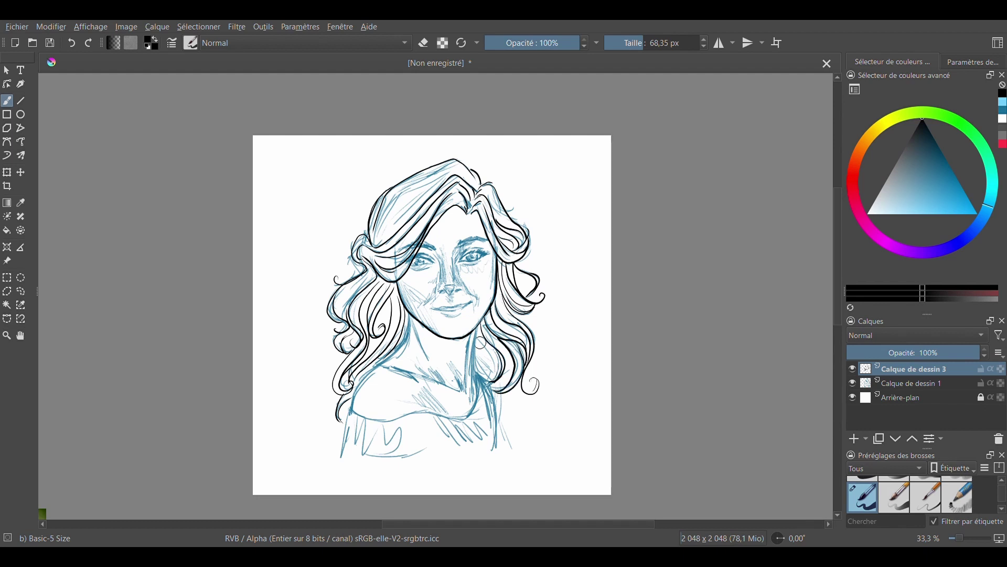
# Step: Ink the neck, collarbones, bare shoulder and neckline in black
pyautogui.moveTo(481, 343); pyautogui.dragTo(474, 361)
pyautogui.moveTo(412, 316)
pyautogui.mouseDown()
pyautogui.moveTo(418, 373)
pyautogui.moveTo(406, 310)
pyautogui.moveTo(362, 379)
pyautogui.moveTo(407, 337)
pyautogui.moveTo(462, 390)
pyautogui.mouseUp()
pyautogui.press('/')
pyautogui.press('/')
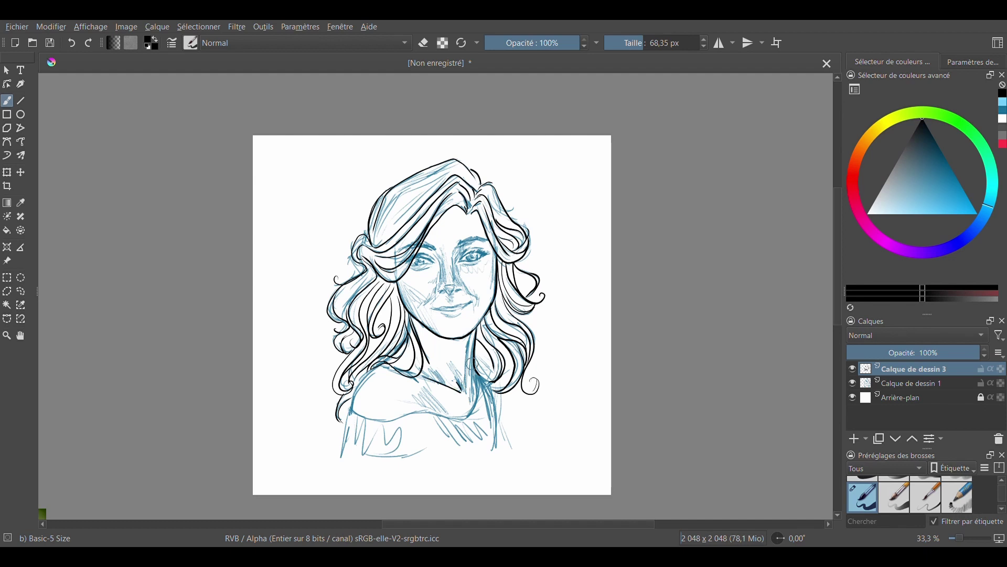
pyautogui.moveTo(467, 339); pyautogui.dragTo(475, 401)
pyautogui.moveTo(346, 402)
pyautogui.mouseDown()
pyautogui.moveTo(387, 422)
pyautogui.moveTo(479, 396)
pyautogui.mouseUp()
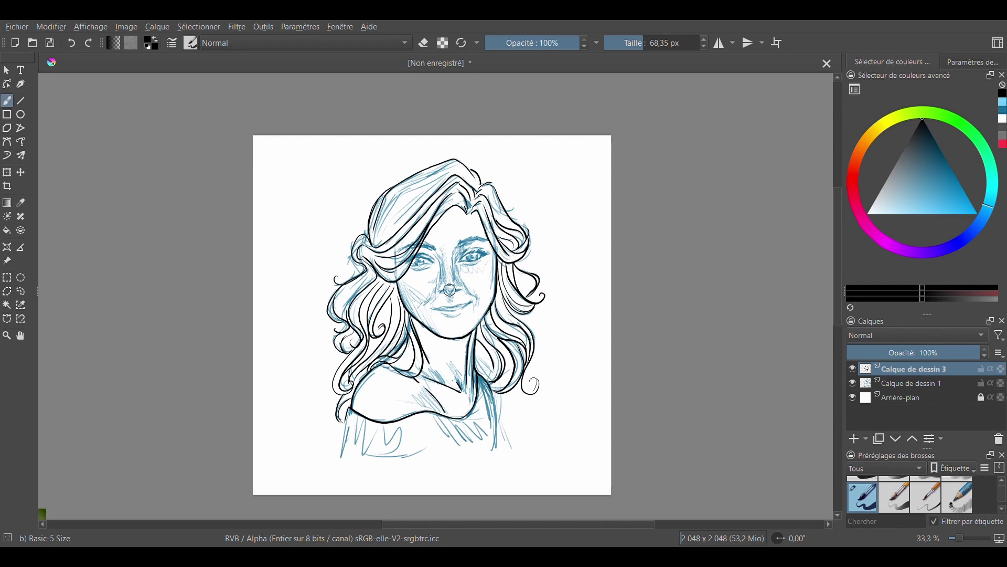
# Step: Ink the nose, lips, eyes and eyebrows over the sketch
pyautogui.moveTo(455, 290); pyautogui.dragTo(460, 289)
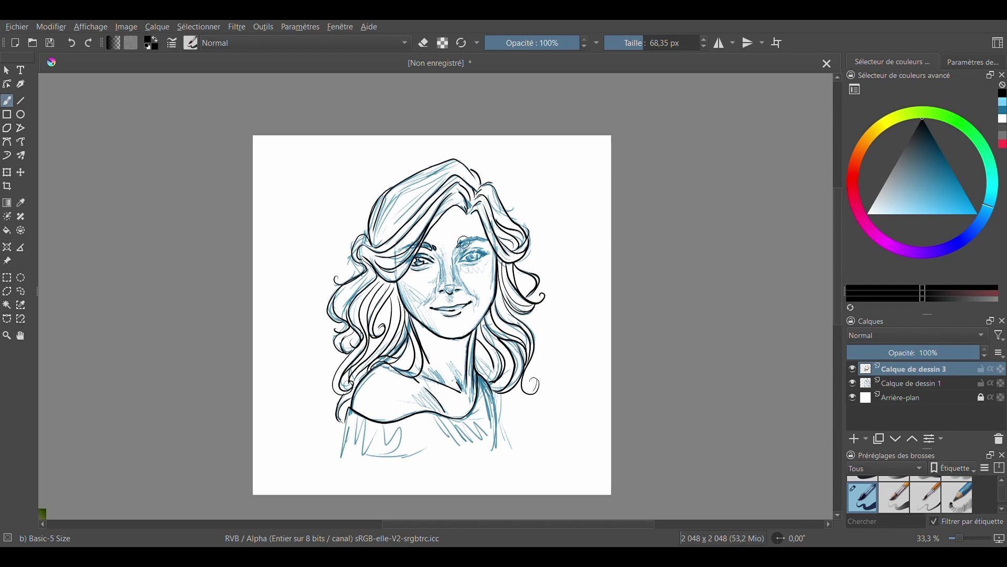
pyautogui.hotkey('ctrl', 'z')
# Step: Compare the line art with and without the blue sketch layer Calque de dessin 1, and leave that layer hidden
pyautogui.click(853, 383)
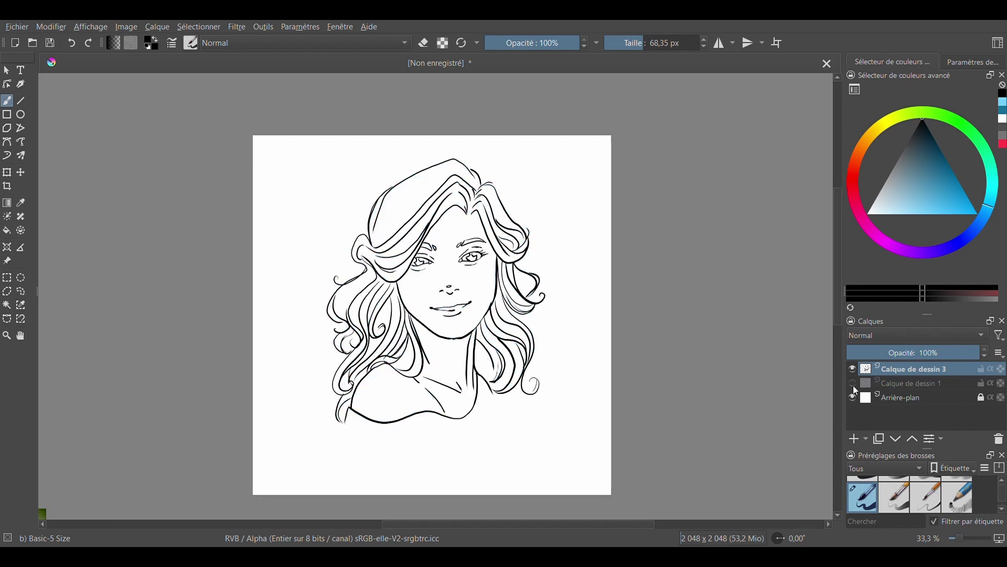
pyautogui.click(853, 383)
pyautogui.click(853, 384)
pyautogui.click(853, 384)
pyautogui.click(853, 384)
pyautogui.click(853, 383)
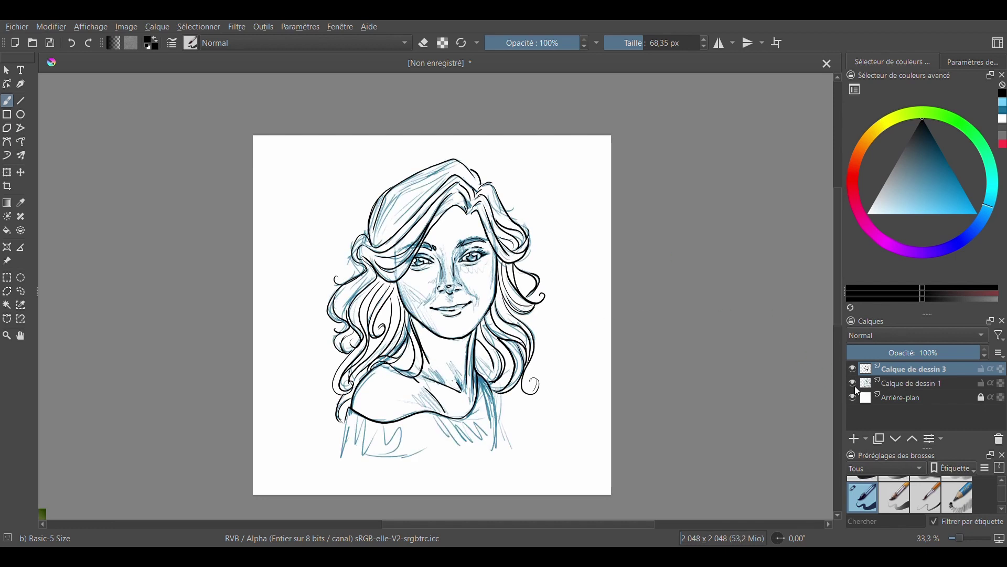
pyautogui.click(853, 383)
pyautogui.click(853, 384)
# Step: Add a paint layer beneath the line art and paint the hair light purple with the 96 px WaterC Basic Round-Grain brush
pyautogui.click(858, 438)
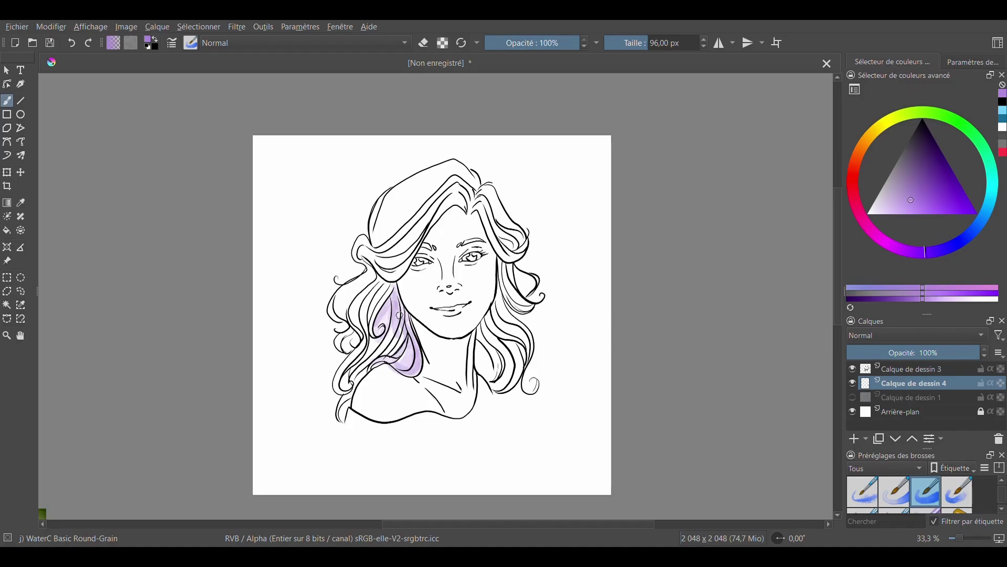
pyautogui.moveTo(393, 314)
pyautogui.mouseDown()
pyautogui.moveTo(339, 413)
pyautogui.moveTo(369, 335)
pyautogui.moveTo(372, 275)
pyautogui.moveTo(346, 320)
pyautogui.moveTo(372, 276)
pyautogui.moveTo(366, 316)
pyautogui.moveTo(345, 332)
pyautogui.moveTo(385, 269)
pyautogui.moveTo(365, 246)
pyautogui.moveTo(409, 227)
pyautogui.moveTo(455, 187)
pyautogui.moveTo(466, 198)
pyautogui.moveTo(381, 244)
pyautogui.moveTo(421, 201)
pyautogui.moveTo(413, 186)
pyautogui.moveTo(471, 185)
pyautogui.moveTo(447, 166)
pyautogui.moveTo(381, 239)
pyautogui.moveTo(438, 182)
pyautogui.moveTo(487, 196)
pyautogui.moveTo(487, 184)
pyautogui.moveTo(521, 365)
pyautogui.moveTo(496, 312)
pyautogui.moveTo(491, 378)
pyautogui.moveTo(481, 371)
pyautogui.moveTo(527, 314)
pyautogui.mouseUp()
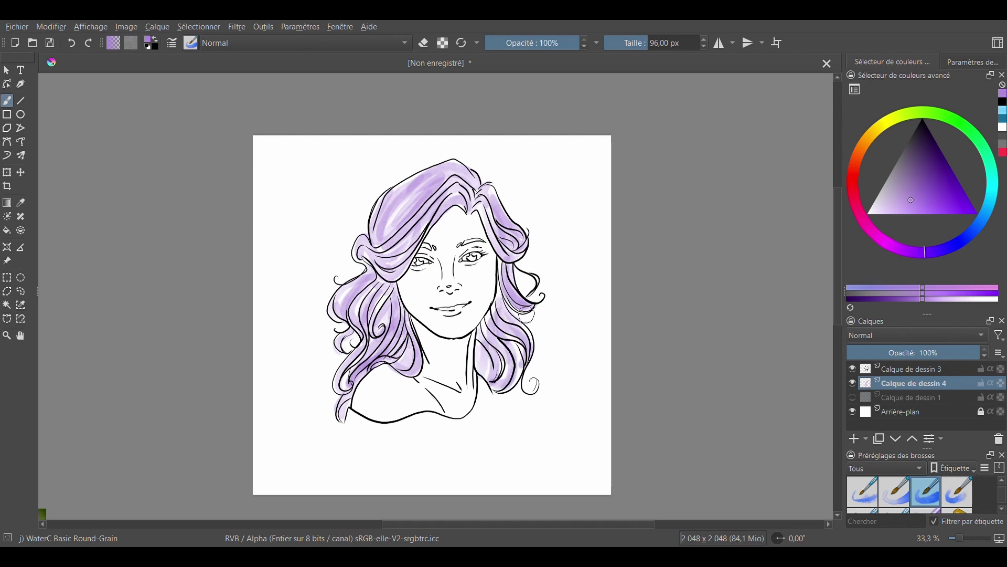
# Step: Choose a light brown skin tone and paint the face, neck and shoulder with it
pyautogui.click(862, 147)
pyautogui.moveTo(909, 184)
pyautogui.mouseDown()
pyautogui.moveTo(925, 166)
pyautogui.moveTo(916, 190)
pyautogui.mouseUp()
pyautogui.moveTo(443, 315)
pyautogui.mouseDown()
pyautogui.moveTo(407, 291)
pyautogui.moveTo(446, 268)
pyautogui.moveTo(485, 273)
pyautogui.moveTo(473, 220)
pyautogui.moveTo(418, 276)
pyautogui.moveTo(451, 215)
pyautogui.moveTo(460, 325)
pyautogui.moveTo(483, 299)
pyautogui.moveTo(435, 367)
pyautogui.moveTo(467, 378)
pyautogui.moveTo(420, 401)
pyautogui.moveTo(393, 389)
pyautogui.moveTo(367, 402)
pyautogui.moveTo(395, 414)
pyautogui.moveTo(454, 404)
pyautogui.moveTo(422, 380)
pyautogui.moveTo(420, 321)
pyautogui.moveTo(472, 336)
pyautogui.moveTo(427, 391)
pyautogui.moveTo(378, 372)
pyautogui.moveTo(469, 412)
pyautogui.moveTo(478, 387)
pyautogui.mouseUp()
pyautogui.moveTo(406, 297)
pyautogui.mouseDown()
pyautogui.moveTo(421, 321)
pyautogui.moveTo(440, 297)
pyautogui.mouseUp()
pyautogui.moveTo(463, 288)
pyautogui.mouseDown()
pyautogui.moveTo(481, 309)
pyautogui.moveTo(431, 256)
pyautogui.moveTo(488, 246)
pyautogui.moveTo(445, 266)
pyautogui.moveTo(455, 283)
pyautogui.moveTo(446, 290)
pyautogui.moveTo(430, 221)
pyautogui.moveTo(466, 274)
pyautogui.moveTo(406, 298)
pyautogui.moveTo(417, 266)
pyautogui.moveTo(399, 281)
pyautogui.moveTo(414, 271)
pyautogui.moveTo(444, 332)
pyautogui.moveTo(488, 302)
pyautogui.moveTo(491, 265)
pyautogui.moveTo(477, 211)
pyautogui.moveTo(481, 233)
pyautogui.moveTo(469, 212)
pyautogui.moveTo(452, 209)
pyautogui.moveTo(434, 232)
pyautogui.moveTo(447, 217)
pyautogui.moveTo(427, 299)
pyautogui.moveTo(439, 314)
pyautogui.moveTo(470, 302)
pyautogui.moveTo(456, 269)
pyautogui.moveTo(490, 274)
pyautogui.moveTo(468, 326)
pyautogui.moveTo(424, 327)
pyautogui.moveTo(429, 338)
pyautogui.moveTo(467, 339)
pyautogui.moveTo(474, 327)
pyautogui.moveTo(450, 359)
pyautogui.moveTo(446, 392)
pyautogui.moveTo(392, 373)
pyautogui.moveTo(357, 401)
pyautogui.moveTo(401, 414)
pyautogui.moveTo(491, 399)
pyautogui.mouseUp()
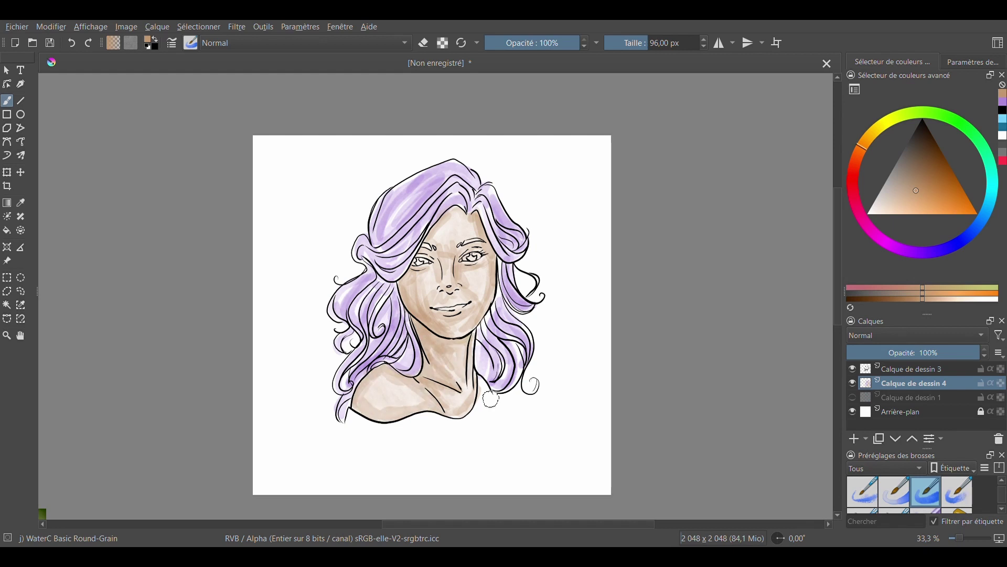
# Step: Smooth the skin shading on the shoulder, neck and face with the Blender Blur brush at 60 px
pyautogui.press('e')
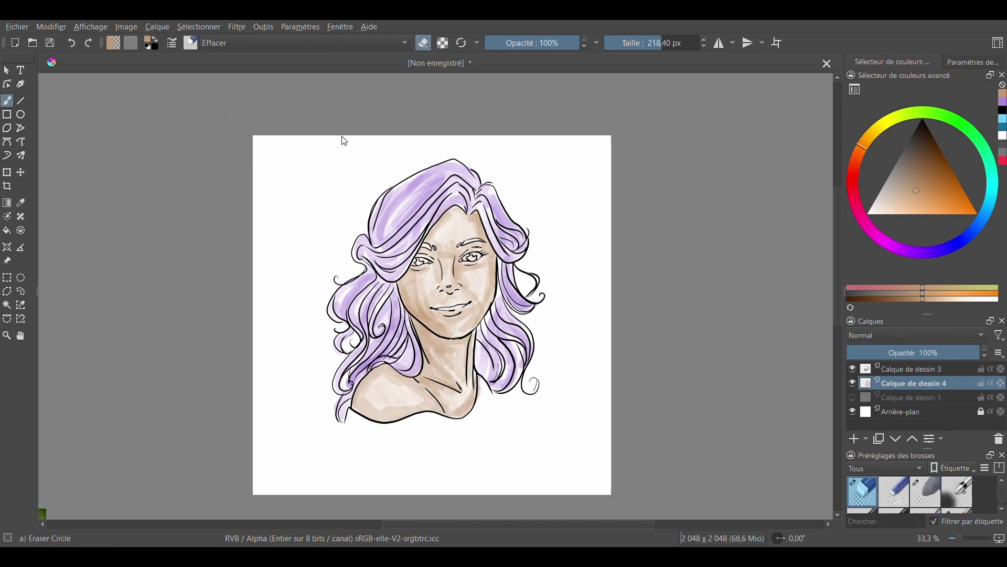
pyautogui.press('e')
pyautogui.moveTo(371, 406)
pyautogui.mouseDown()
pyautogui.moveTo(425, 400)
pyautogui.moveTo(457, 385)
pyautogui.mouseUp()
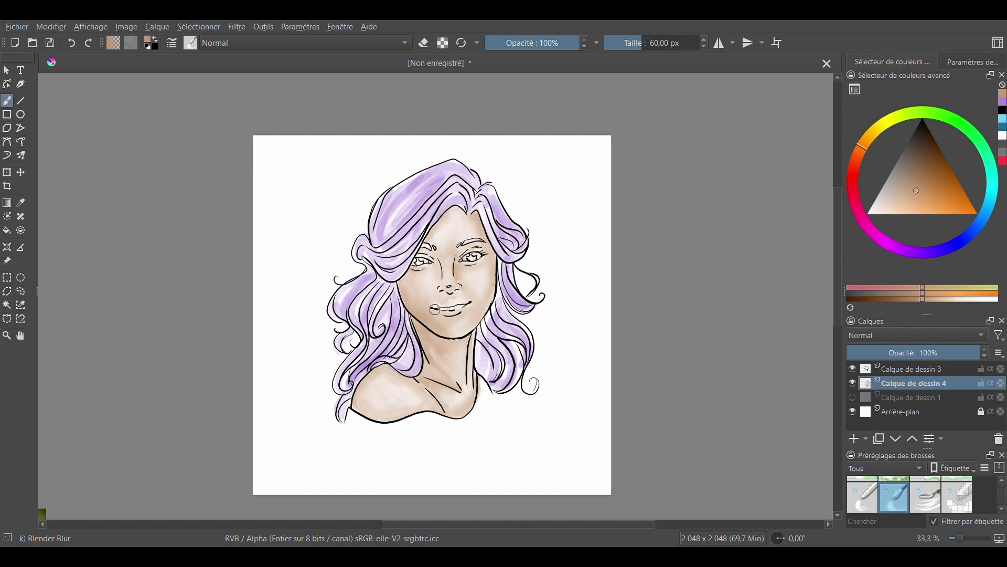
pyautogui.press('/')
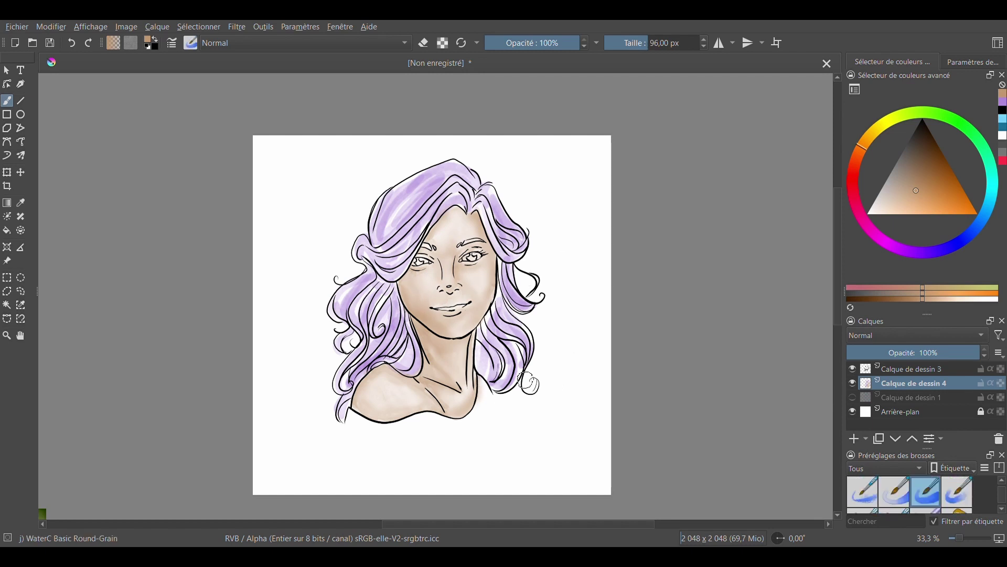
# Step: Paint the whites of both eyes in white with the watercolor brush reduced to 19.85 px
pyautogui.click(1001, 137)
pyautogui.moveTo(418, 261); pyautogui.dragTo(423, 260)
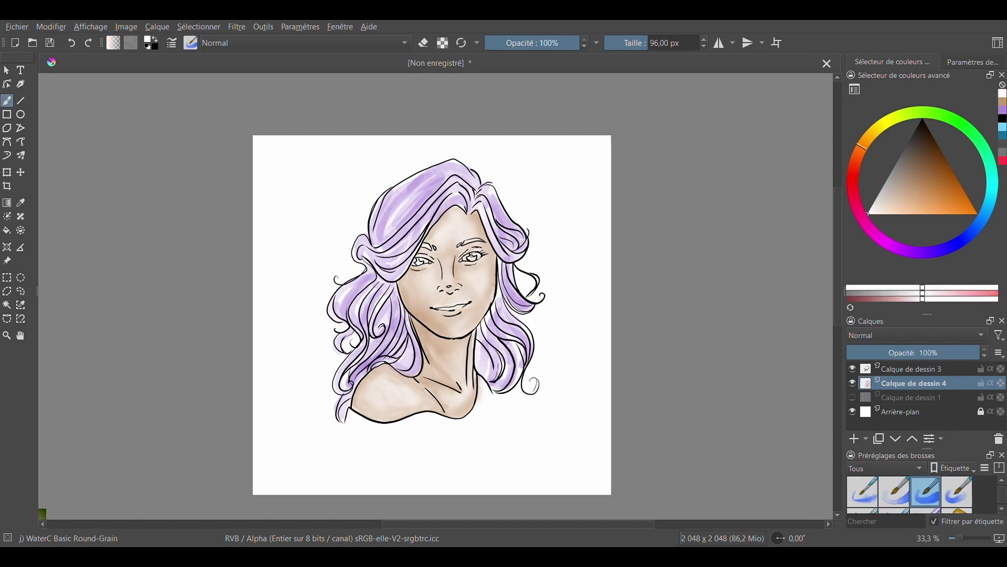
pyautogui.hotkey('ctrl', '+')
pyautogui.hotkey('ctrl', '+')
pyautogui.hotkey('ctrl', '+')
pyautogui.hotkey('ctrl', '+')
pyautogui.moveTo(682, 173); pyautogui.dragTo(667, 445)
pyautogui.keyDown('shift'); pyautogui.moveTo(808, 176); pyautogui.dragTo(751, 176); pyautogui.keyUp('shift')
pyautogui.moveTo(400, 425); pyautogui.dragTo(344, 429)
pyautogui.moveTo(575, 406)
pyautogui.mouseDown()
pyautogui.moveTo(622, 399)
pyautogui.moveTo(594, 413)
pyautogui.moveTo(587, 394)
pyautogui.mouseUp()
# Step: Choose a muted green and colour the irises of both eyes
pyautogui.click(990, 166)
pyautogui.click(940, 170)
pyautogui.moveTo(362, 424)
pyautogui.mouseDown()
pyautogui.moveTo(360, 411)
pyautogui.moveTo(376, 429)
pyautogui.mouseUp()
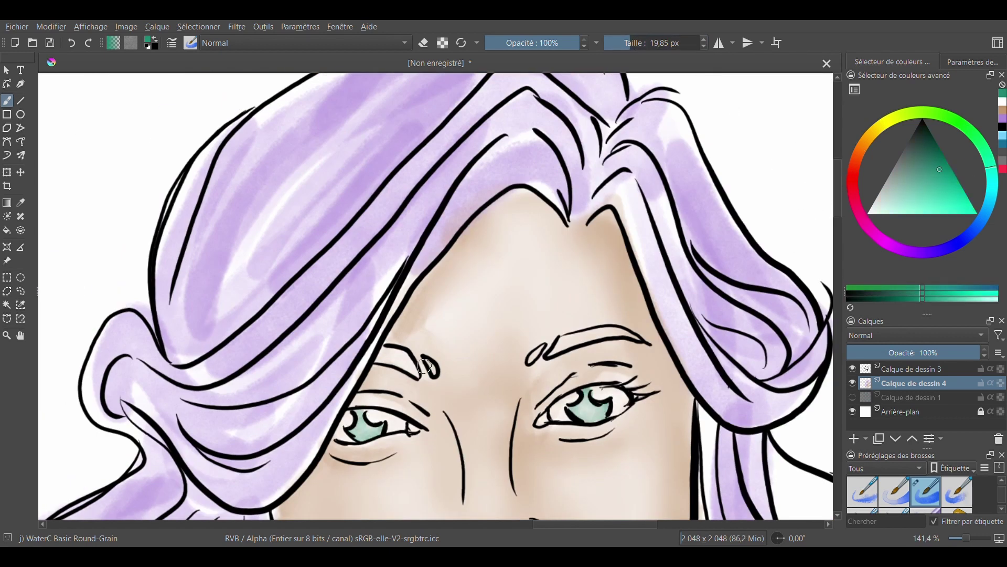
# Step: Fill both eyebrows with the purple used for the hair
pyautogui.click(1003, 119)
pyautogui.moveTo(559, 345); pyautogui.dragTo(637, 338)
pyautogui.moveTo(539, 350); pyautogui.dragTo(533, 359)
pyautogui.moveTo(401, 356); pyautogui.dragTo(415, 370)
pyautogui.moveTo(413, 368)
pyautogui.mouseDown()
pyautogui.moveTo(384, 358)
pyautogui.moveTo(430, 362)
pyautogui.mouseUp()
pyautogui.moveTo(568, 340); pyautogui.dragTo(608, 333)
pyautogui.moveTo(400, 357); pyautogui.dragTo(411, 368)
pyautogui.moveTo(966, 538); pyautogui.dragTo(959, 537)
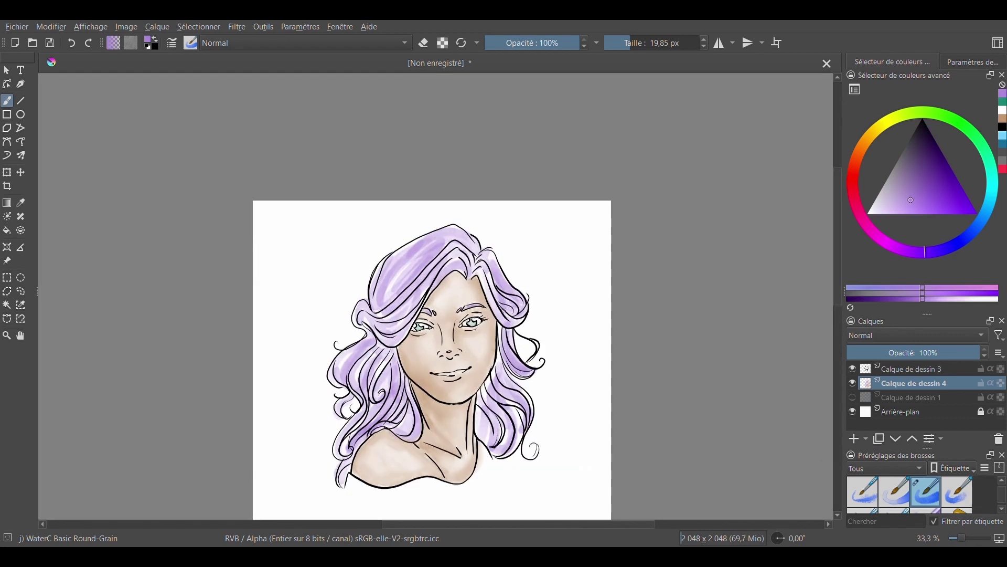
# Step: Deepen the purple across the curls and crown of the hair with the brush enlarged to 74.04 px
pyautogui.moveTo(479, 404); pyautogui.dragTo(477, 435)
pyautogui.moveTo(477, 431); pyautogui.dragTo(488, 443)
pyautogui.click(645, 43)
pyautogui.moveTo(481, 396)
pyautogui.mouseDown()
pyautogui.moveTo(479, 431)
pyautogui.moveTo(494, 450)
pyautogui.mouseUp()
pyautogui.moveTo(483, 395)
pyautogui.mouseDown()
pyautogui.moveTo(502, 328)
pyautogui.moveTo(480, 398)
pyautogui.moveTo(502, 439)
pyautogui.mouseUp()
pyautogui.moveTo(492, 271); pyautogui.dragTo(513, 309)
pyautogui.moveTo(494, 299)
pyautogui.mouseDown()
pyautogui.moveTo(467, 249)
pyautogui.moveTo(458, 268)
pyautogui.moveTo(404, 273)
pyautogui.moveTo(386, 312)
pyautogui.moveTo(381, 330)
pyautogui.moveTo(462, 259)
pyautogui.moveTo(375, 347)
pyautogui.moveTo(404, 388)
pyautogui.moveTo(361, 347)
pyautogui.moveTo(383, 393)
pyautogui.moveTo(407, 414)
pyautogui.moveTo(491, 399)
pyautogui.moveTo(517, 415)
pyautogui.moveTo(504, 441)
pyautogui.moveTo(399, 270)
pyautogui.moveTo(345, 375)
pyautogui.moveTo(383, 434)
pyautogui.mouseUp()
# Step: Paint the garment edge below the shoulders in red and colour the lips
pyautogui.click(1003, 166)
pyautogui.moveTo(349, 479)
pyautogui.mouseDown()
pyautogui.moveTo(467, 487)
pyautogui.moveTo(493, 449)
pyautogui.moveTo(352, 486)
pyautogui.moveTo(480, 489)
pyautogui.moveTo(472, 480)
pyautogui.mouseUp()
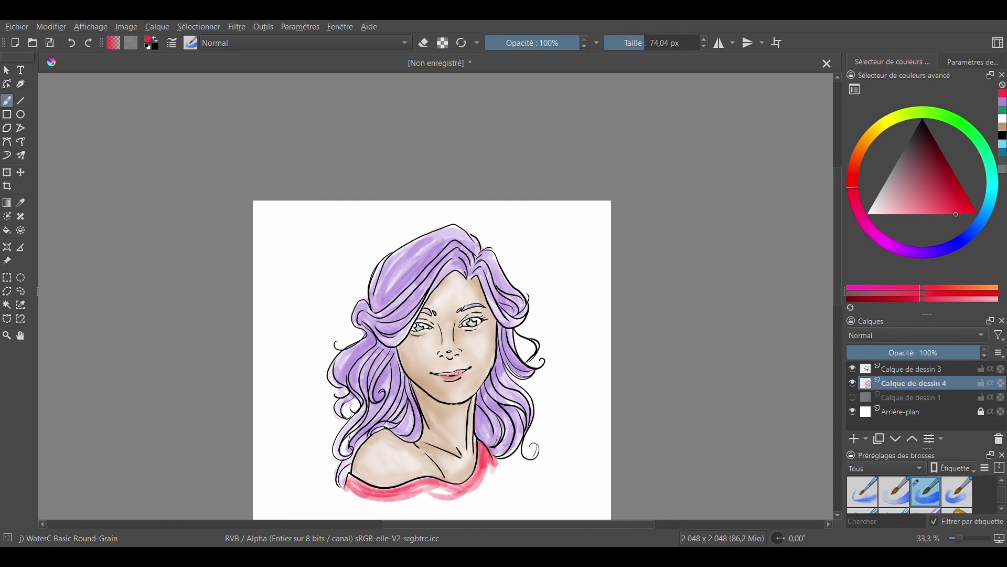
pyautogui.click(926, 148)
pyautogui.moveTo(441, 374); pyautogui.dragTo(459, 375)
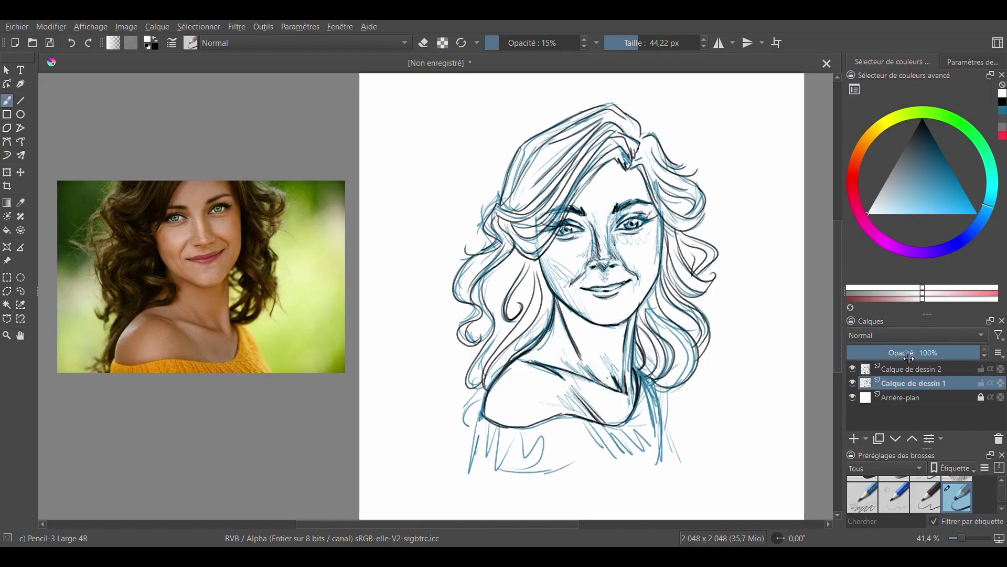
# Step: Shade the face, neck and shoulder of the pencil sketch in blue with Pencil-3 Large 4B at 15% opacity on a separate layer
pyautogui.moveTo(614, 162)
pyautogui.mouseDown()
pyautogui.moveTo(574, 205)
pyautogui.moveTo(561, 269)
pyautogui.moveTo(582, 260)
pyautogui.moveTo(544, 263)
pyautogui.moveTo(557, 247)
pyautogui.moveTo(593, 255)
pyautogui.moveTo(586, 246)
pyautogui.moveTo(612, 226)
pyautogui.moveTo(588, 226)
pyautogui.moveTo(577, 246)
pyautogui.moveTo(572, 310)
pyautogui.moveTo(603, 321)
pyautogui.moveTo(639, 312)
pyautogui.moveTo(658, 247)
pyautogui.moveTo(653, 223)
pyautogui.mouseUp()
pyautogui.moveTo(564, 303)
pyautogui.mouseDown()
pyautogui.moveTo(583, 367)
pyautogui.moveTo(616, 378)
pyautogui.moveTo(630, 320)
pyautogui.moveTo(582, 320)
pyautogui.moveTo(619, 326)
pyautogui.moveTo(535, 357)
pyautogui.moveTo(577, 370)
pyautogui.moveTo(520, 362)
pyautogui.moveTo(493, 409)
pyautogui.moveTo(514, 422)
pyautogui.moveTo(503, 403)
pyautogui.moveTo(530, 380)
pyautogui.moveTo(593, 418)
pyautogui.moveTo(603, 406)
pyautogui.moveTo(629, 414)
pyautogui.moveTo(638, 362)
pyautogui.mouseUp()
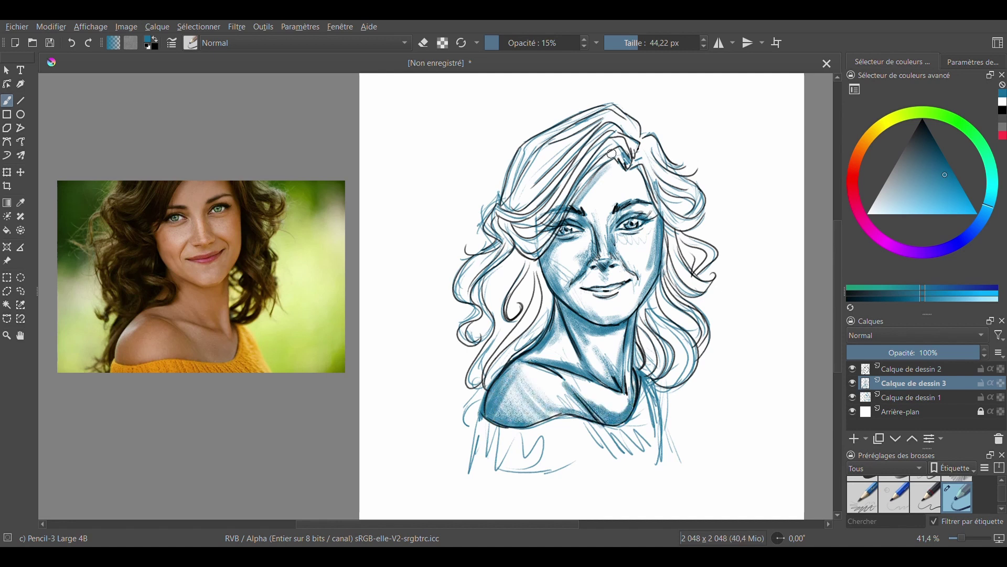
# Step: Shade the forehead's hairline and the hair strands and curls in blue, following the reference photo's shadows
pyautogui.moveTo(589, 186); pyautogui.dragTo(618, 164)
pyautogui.moveTo(640, 176)
pyautogui.mouseDown()
pyautogui.moveTo(650, 198)
pyautogui.moveTo(607, 132)
pyautogui.moveTo(632, 157)
pyautogui.moveTo(635, 131)
pyautogui.moveTo(630, 154)
pyautogui.moveTo(599, 116)
pyautogui.moveTo(621, 154)
pyautogui.moveTo(603, 156)
pyautogui.moveTo(641, 157)
pyautogui.moveTo(648, 138)
pyautogui.moveTo(673, 180)
pyautogui.moveTo(531, 211)
pyautogui.moveTo(566, 169)
pyautogui.moveTo(503, 203)
pyautogui.moveTo(556, 152)
pyautogui.moveTo(531, 155)
pyautogui.moveTo(547, 137)
pyautogui.moveTo(538, 270)
pyautogui.moveTo(514, 292)
pyautogui.moveTo(535, 267)
pyautogui.moveTo(503, 354)
pyautogui.moveTo(507, 317)
pyautogui.moveTo(496, 343)
pyautogui.moveTo(519, 310)
pyautogui.moveTo(524, 257)
pyautogui.moveTo(500, 311)
pyautogui.moveTo(508, 229)
pyautogui.moveTo(492, 303)
pyautogui.moveTo(526, 240)
pyautogui.moveTo(552, 225)
pyautogui.moveTo(494, 220)
pyautogui.moveTo(464, 282)
pyautogui.moveTo(482, 269)
pyautogui.moveTo(496, 209)
pyautogui.mouseUp()
pyautogui.moveTo(680, 241)
pyautogui.mouseDown()
pyautogui.moveTo(663, 320)
pyautogui.moveTo(659, 294)
pyautogui.moveTo(651, 335)
pyautogui.moveTo(640, 324)
pyautogui.moveTo(653, 362)
pyautogui.moveTo(674, 231)
pyautogui.moveTo(661, 176)
pyautogui.moveTo(694, 223)
pyautogui.moveTo(683, 213)
pyautogui.mouseUp()
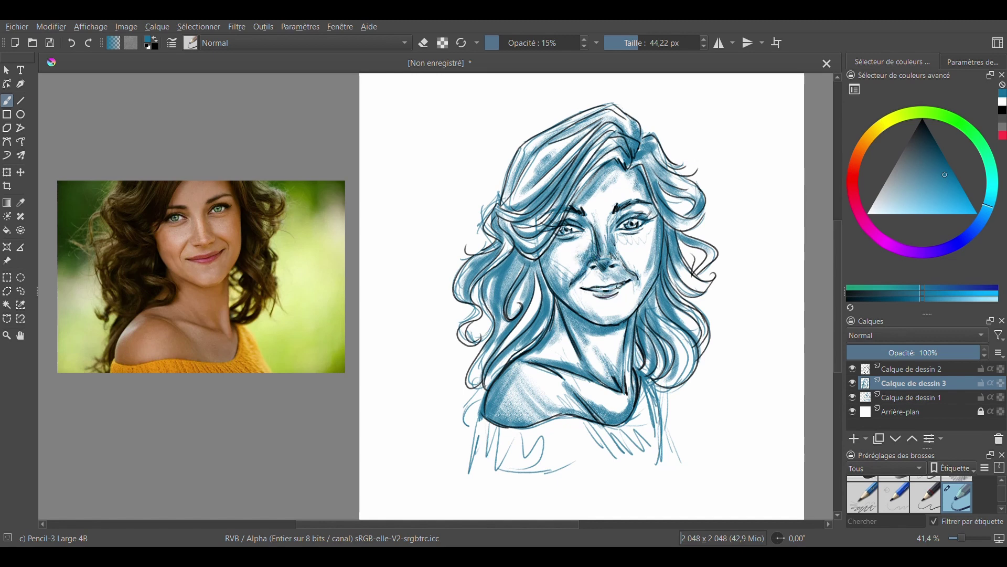
pyautogui.moveTo(548, 240); pyautogui.dragTo(558, 265)
# Step: Add black pencil shadows under the jaw and along the neck, collarbones and shoulder edge
pyautogui.press('e')
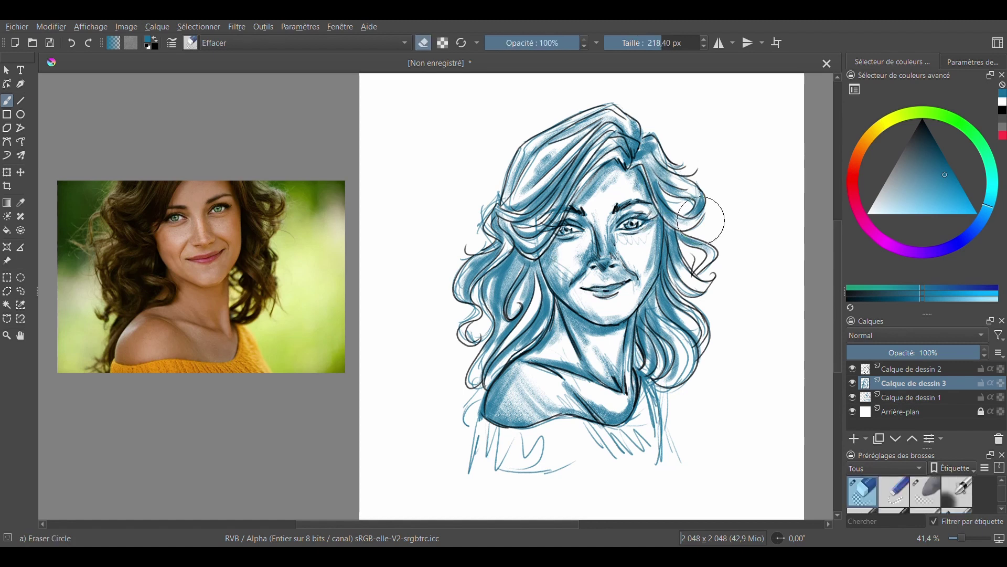
pyautogui.click(1002, 110)
pyautogui.press('/')
pyautogui.moveTo(543, 262)
pyautogui.mouseDown()
pyautogui.moveTo(555, 288)
pyautogui.moveTo(611, 325)
pyautogui.moveTo(597, 371)
pyautogui.moveTo(624, 393)
pyautogui.mouseUp()
pyautogui.moveTo(625, 393); pyautogui.dragTo(632, 335)
pyautogui.moveTo(556, 311)
pyautogui.mouseDown()
pyautogui.moveTo(516, 362)
pyautogui.moveTo(597, 380)
pyautogui.mouseUp()
pyautogui.moveTo(548, 372)
pyautogui.mouseDown()
pyautogui.moveTo(578, 394)
pyautogui.moveTo(637, 406)
pyautogui.mouseUp()
pyautogui.moveTo(486, 417); pyautogui.dragTo(556, 420)
pyautogui.moveTo(634, 378); pyautogui.dragTo(661, 276)
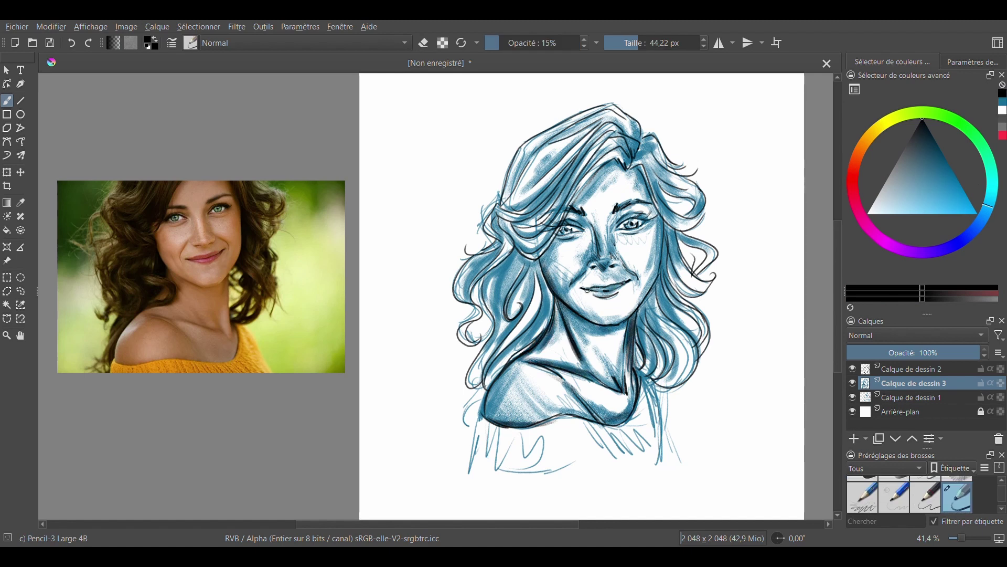
# Step: Darken both eyebrows and the shadow beside the nose bridge with black pencil strokes
pyautogui.moveTo(615, 231); pyautogui.dragTo(635, 212)
pyautogui.moveTo(615, 217); pyautogui.dragTo(656, 203)
pyautogui.moveTo(597, 231); pyautogui.dragTo(569, 212)
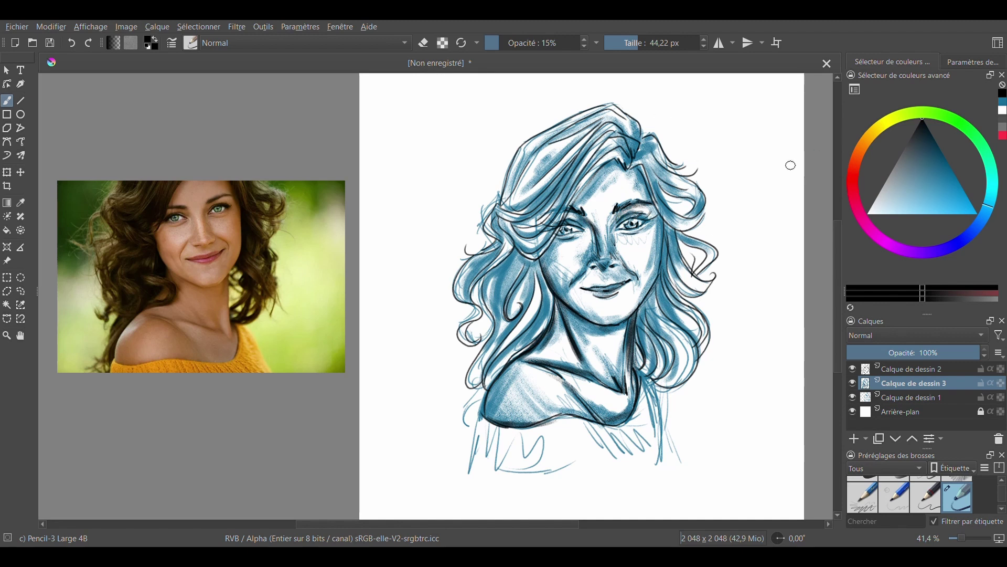
# Step: Deepen the shadows in the hair on both sides of the face and the smile crease in black
pyautogui.moveTo(664, 215); pyautogui.dragTo(649, 312)
pyautogui.moveTo(669, 275); pyautogui.dragTo(638, 351)
pyautogui.moveTo(550, 313)
pyautogui.mouseDown()
pyautogui.moveTo(544, 274)
pyautogui.moveTo(524, 291)
pyautogui.moveTo(517, 270)
pyautogui.moveTo(482, 283)
pyautogui.moveTo(505, 288)
pyautogui.moveTo(503, 220)
pyautogui.moveTo(601, 131)
pyautogui.moveTo(512, 198)
pyautogui.moveTo(662, 152)
pyautogui.moveTo(638, 120)
pyautogui.mouseUp()
pyautogui.moveTo(619, 261); pyautogui.dragTo(640, 281)
# Step: Reduce the pencil size to 6.64 px, touch up the eye beside the hair, and pick a light blue
pyautogui.moveTo(564, 524); pyautogui.dragTo(643, 524)
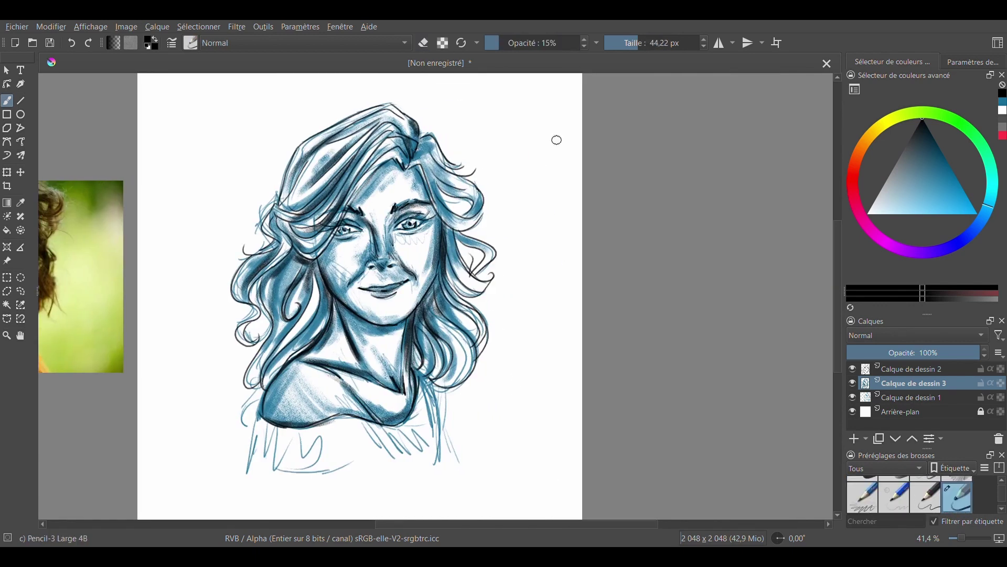
pyautogui.click(622, 43)
pyautogui.moveTo(961, 537); pyautogui.dragTo(965, 537)
pyautogui.moveTo(838, 325); pyautogui.dragTo(837, 279)
pyautogui.moveTo(217, 334); pyautogui.dragTo(214, 331)
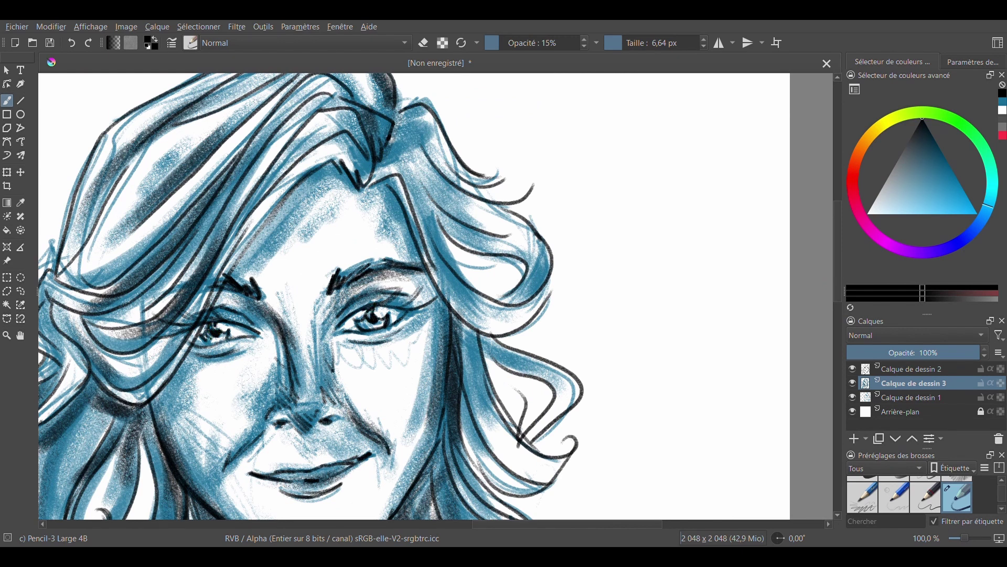
pyautogui.click(928, 213)
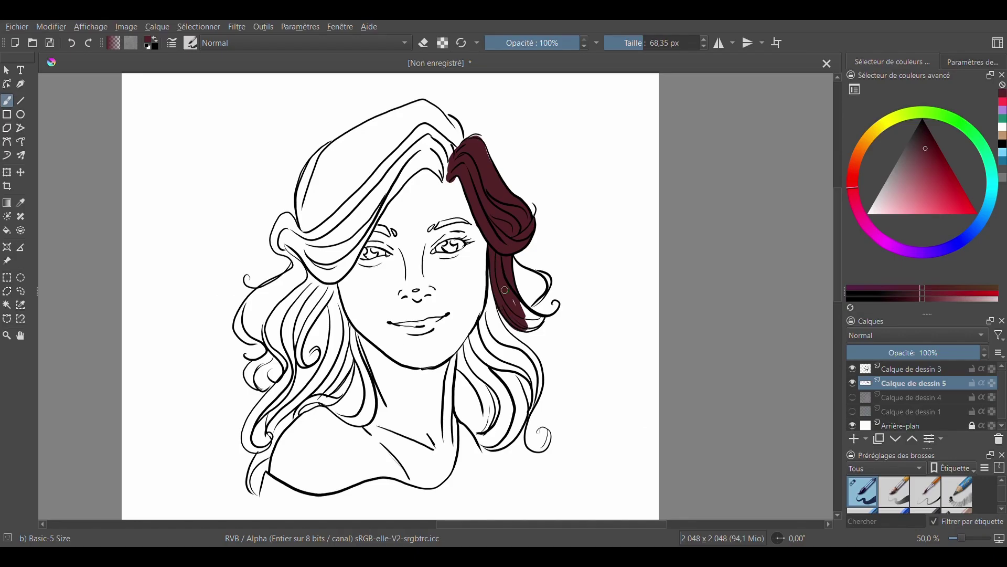
# Step: Fill the hair hanging on the parting's short side with dark burgundy, including its curls, and erase the overflow
pyautogui.moveTo(522, 313); pyautogui.dragTo(534, 325)
pyautogui.moveTo(513, 251)
pyautogui.mouseDown()
pyautogui.moveTo(539, 271)
pyautogui.moveTo(514, 250)
pyautogui.moveTo(490, 290)
pyautogui.moveTo(516, 358)
pyautogui.moveTo(501, 325)
pyautogui.moveTo(465, 347)
pyautogui.moveTo(488, 312)
pyautogui.moveTo(471, 352)
pyautogui.moveTo(501, 390)
pyautogui.moveTo(490, 374)
pyautogui.moveTo(482, 442)
pyautogui.moveTo(523, 414)
pyautogui.moveTo(496, 372)
pyautogui.moveTo(503, 424)
pyautogui.moveTo(496, 429)
pyautogui.moveTo(483, 394)
pyautogui.moveTo(467, 416)
pyautogui.moveTo(461, 396)
pyautogui.moveTo(458, 409)
pyautogui.moveTo(464, 354)
pyautogui.moveTo(483, 349)
pyautogui.moveTo(525, 367)
pyautogui.moveTo(507, 338)
pyautogui.moveTo(529, 377)
pyautogui.mouseUp()
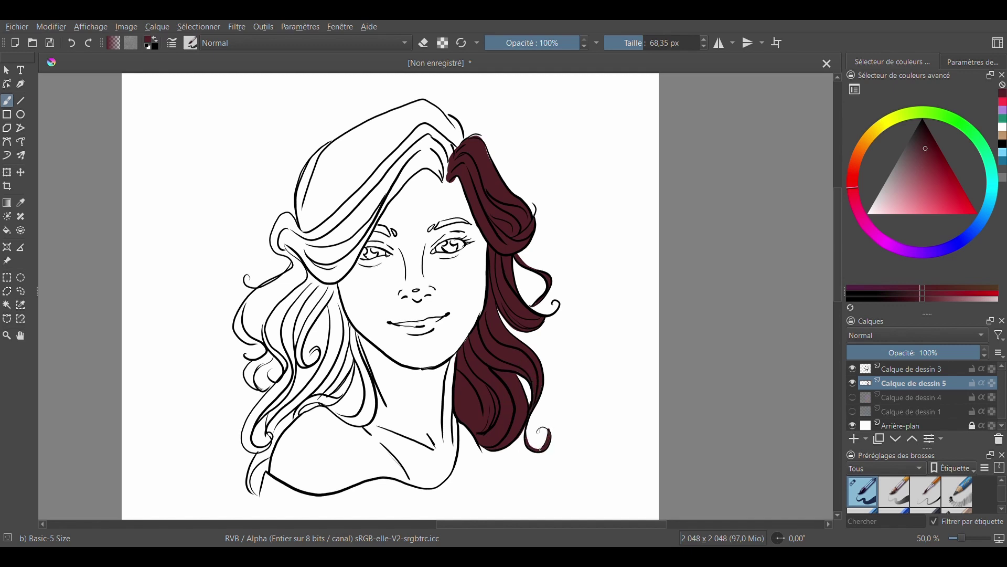
pyautogui.moveTo(539, 449); pyautogui.dragTo(551, 431)
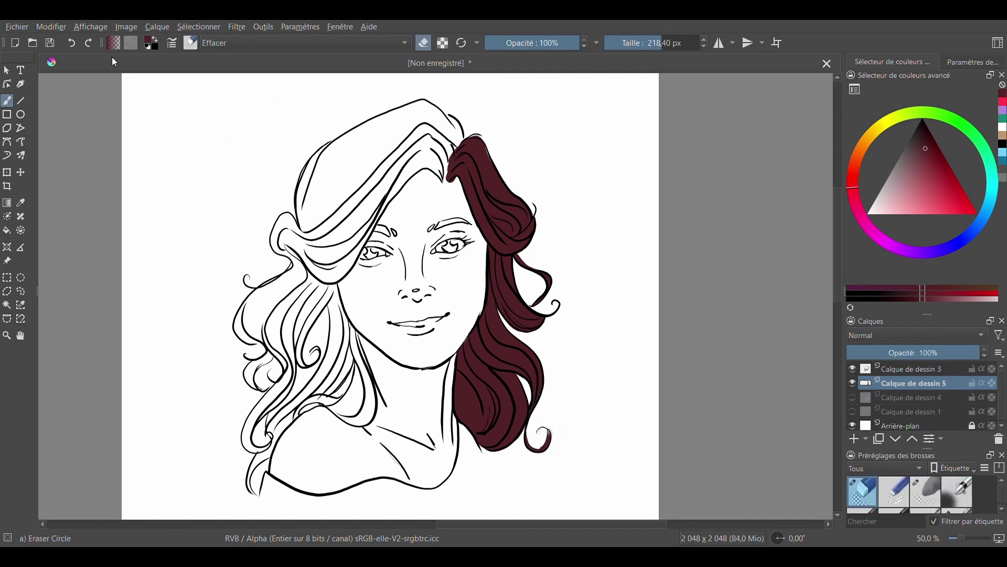
pyautogui.press('e')
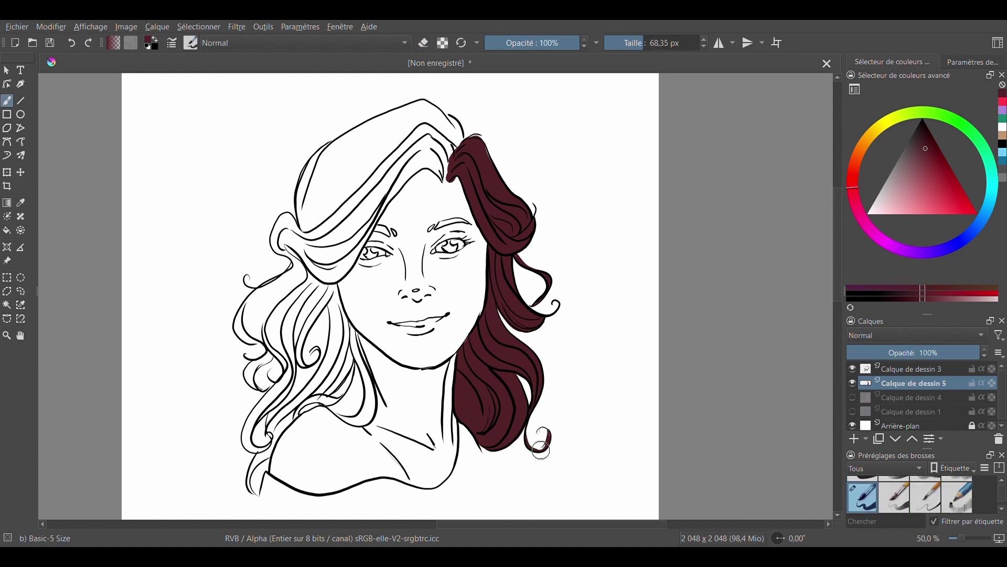
# Step: Fill the crown and the sweeping front section of the hair with burgundy and clean the fill's outer edge
pyautogui.moveTo(454, 147)
pyautogui.mouseDown()
pyautogui.moveTo(452, 125)
pyautogui.moveTo(489, 152)
pyautogui.moveTo(444, 175)
pyautogui.moveTo(440, 117)
pyautogui.moveTo(386, 155)
pyautogui.moveTo(351, 198)
pyautogui.moveTo(424, 163)
pyautogui.moveTo(395, 185)
pyautogui.moveTo(355, 246)
pyautogui.moveTo(374, 217)
pyautogui.moveTo(363, 209)
pyautogui.moveTo(331, 283)
pyautogui.mouseUp()
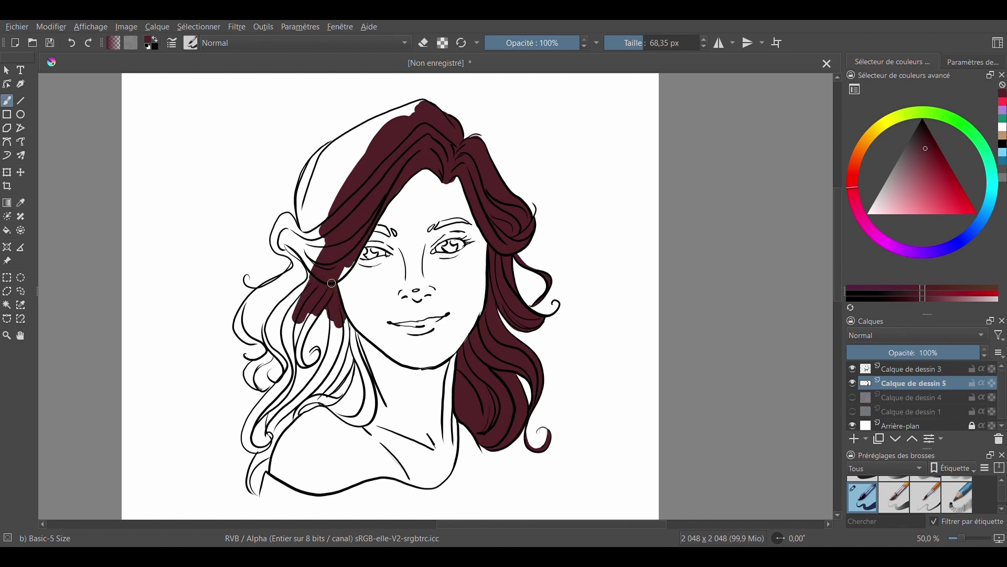
pyautogui.moveTo(357, 244)
pyautogui.mouseDown()
pyautogui.moveTo(307, 199)
pyautogui.moveTo(302, 215)
pyautogui.moveTo(336, 157)
pyautogui.moveTo(305, 175)
pyautogui.moveTo(424, 102)
pyautogui.mouseUp()
pyautogui.press('e')
pyautogui.moveTo(305, 165); pyautogui.dragTo(315, 152)
pyautogui.press('/')
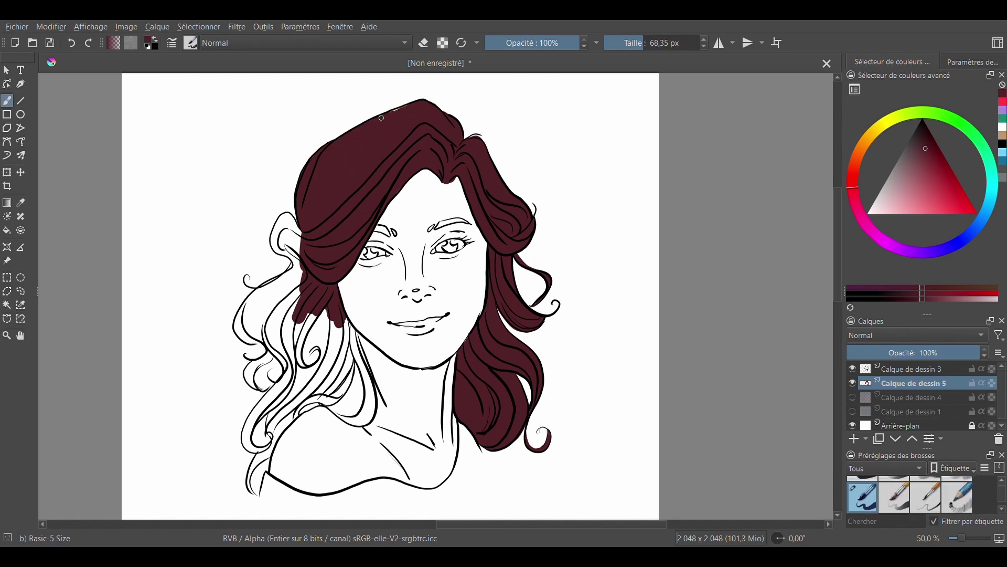
pyautogui.moveTo(382, 117); pyautogui.dragTo(401, 108)
pyautogui.press('/')
pyautogui.moveTo(301, 162); pyautogui.dragTo(345, 120)
pyautogui.press('e')
pyautogui.press('e')
pyautogui.press('e')
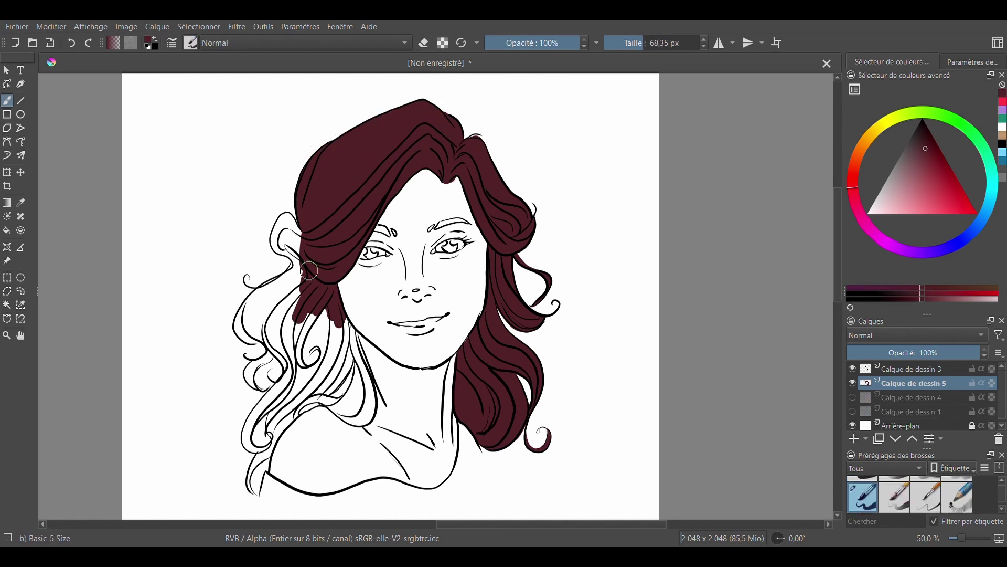
# Step: Fill the long waves and curls falling over the shoulder with burgundy, keeping the color inside the outlines
pyautogui.moveTo(291, 231)
pyautogui.mouseDown()
pyautogui.moveTo(286, 217)
pyautogui.moveTo(307, 241)
pyautogui.moveTo(293, 287)
pyautogui.moveTo(296, 268)
pyautogui.moveTo(276, 297)
pyautogui.moveTo(273, 285)
pyautogui.moveTo(294, 279)
pyautogui.moveTo(352, 351)
pyautogui.moveTo(343, 320)
pyautogui.moveTo(364, 373)
pyautogui.moveTo(358, 350)
pyautogui.moveTo(366, 365)
pyautogui.moveTo(342, 357)
pyautogui.moveTo(347, 417)
pyautogui.moveTo(331, 406)
pyautogui.moveTo(360, 422)
pyautogui.moveTo(370, 395)
pyautogui.moveTo(356, 417)
pyautogui.moveTo(277, 342)
pyautogui.moveTo(299, 348)
pyautogui.moveTo(304, 380)
pyautogui.moveTo(279, 407)
pyautogui.moveTo(282, 385)
pyautogui.moveTo(274, 391)
pyautogui.moveTo(244, 432)
pyautogui.moveTo(263, 448)
pyautogui.moveTo(277, 421)
pyautogui.moveTo(262, 433)
pyautogui.moveTo(258, 447)
pyautogui.moveTo(314, 400)
pyautogui.mouseUp()
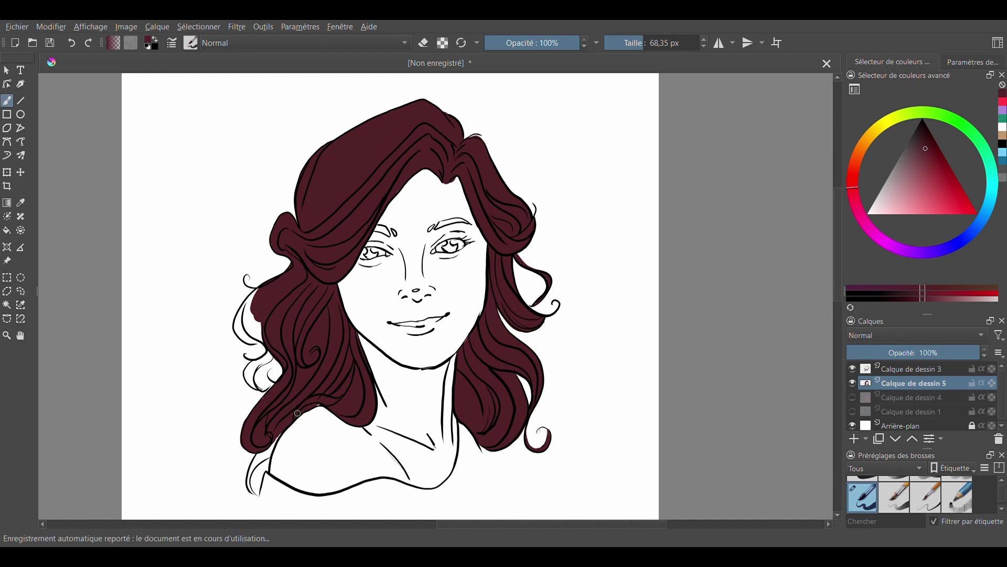
pyautogui.moveTo(271, 444); pyautogui.dragTo(248, 479)
pyautogui.moveTo(274, 415)
pyautogui.mouseDown()
pyautogui.moveTo(246, 371)
pyautogui.moveTo(271, 354)
pyautogui.moveTo(251, 364)
pyautogui.mouseUp()
pyautogui.press('/')
pyautogui.press('/')
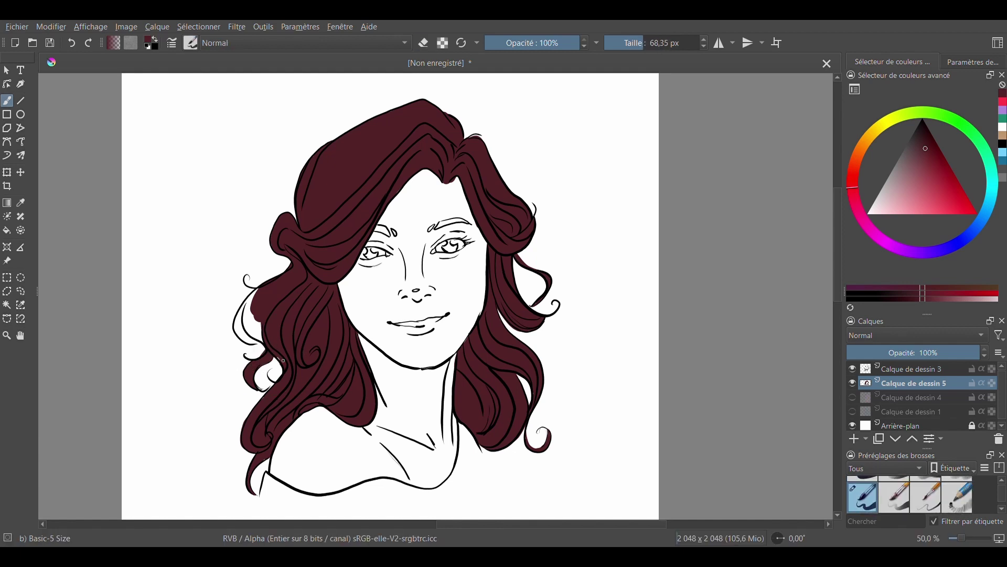
pyautogui.moveTo(249, 322)
pyautogui.mouseDown()
pyautogui.moveTo(265, 342)
pyautogui.moveTo(259, 295)
pyautogui.moveTo(237, 336)
pyautogui.mouseUp()
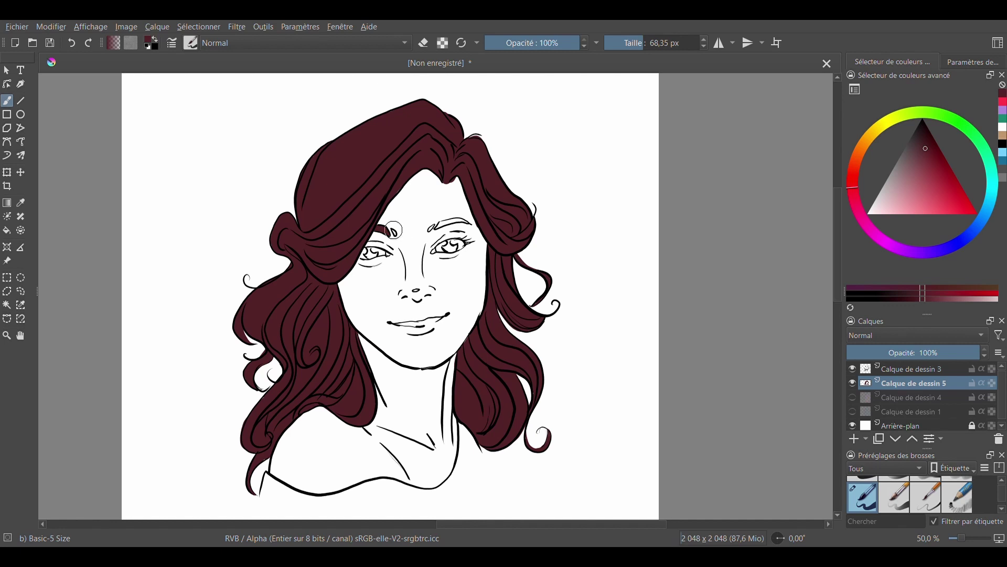
# Step: Color both eyebrows burgundy and both irises green
pyautogui.moveTo(393, 230); pyautogui.dragTo(395, 234)
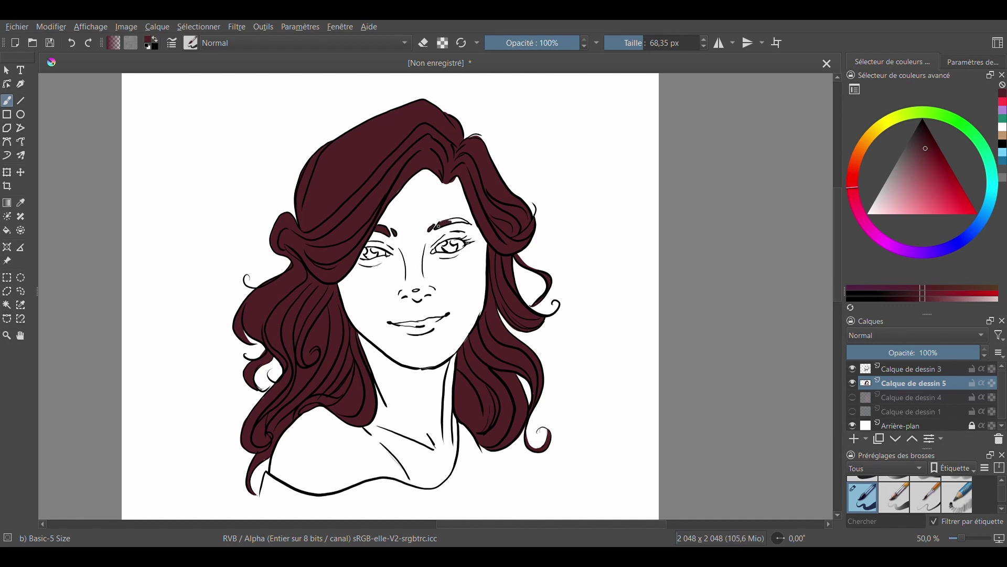
pyautogui.moveTo(464, 221); pyautogui.dragTo(452, 247)
pyautogui.click(1002, 118)
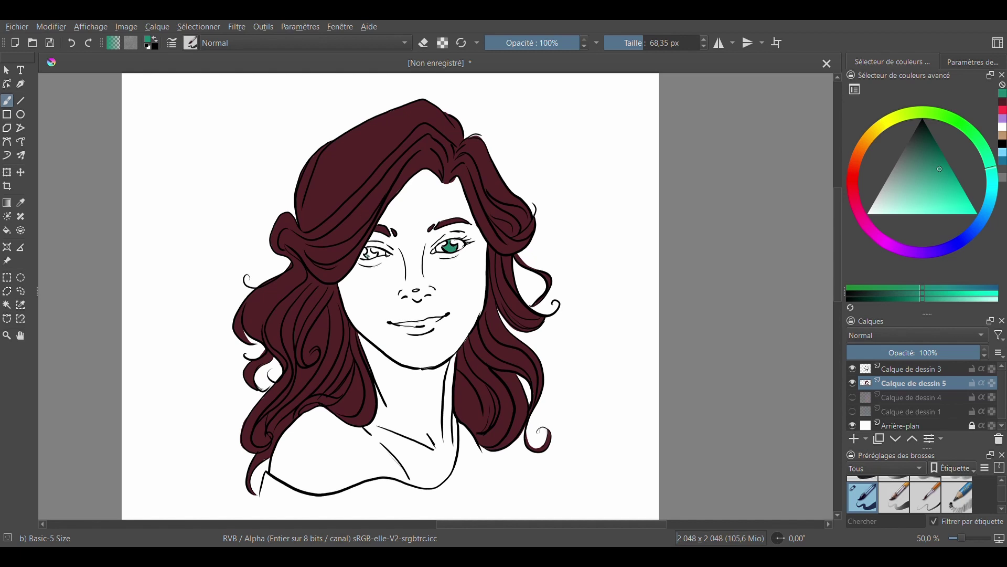
pyautogui.click(1002, 145)
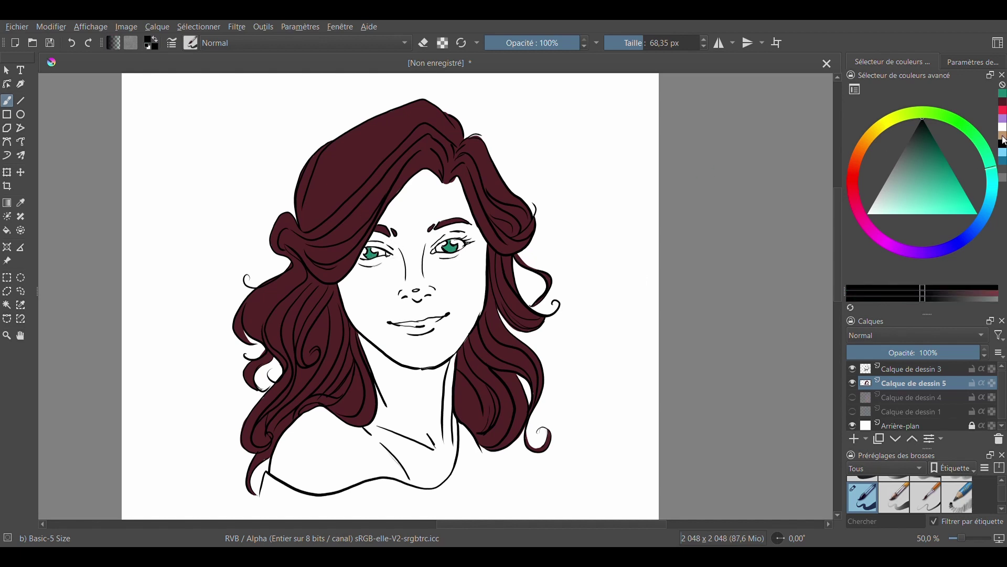
pyautogui.click(1002, 120)
# Step: Pick the tan skin color and paint a stroke from the nose down to the chin
pyautogui.click(1003, 135)
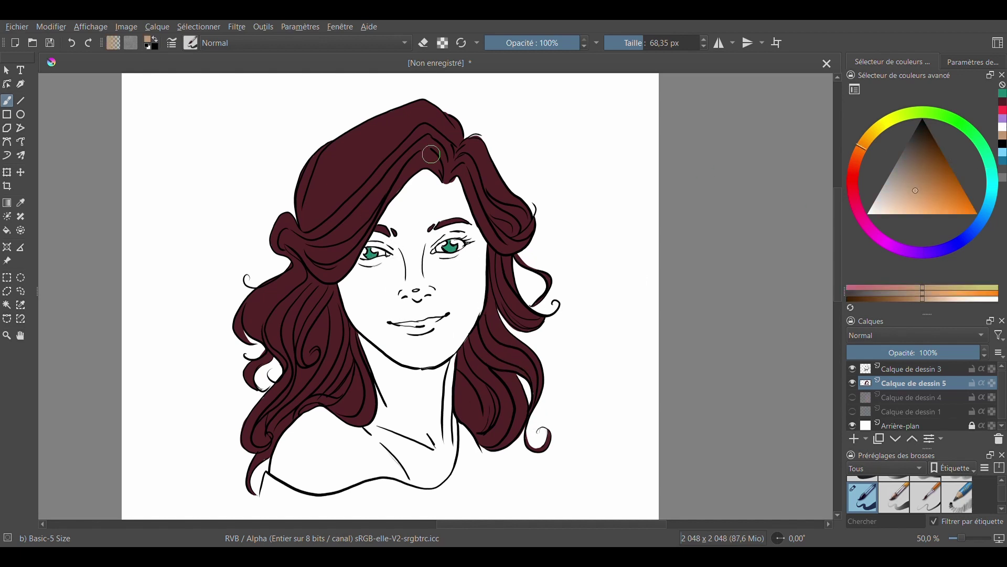
pyautogui.moveTo(411, 297); pyautogui.dragTo(419, 334)
# Step: Try flood-filling with the tan color, undo it, and try a brush stroke across the cheek instead
pyautogui.click(7, 230)
pyautogui.click(192, 174)
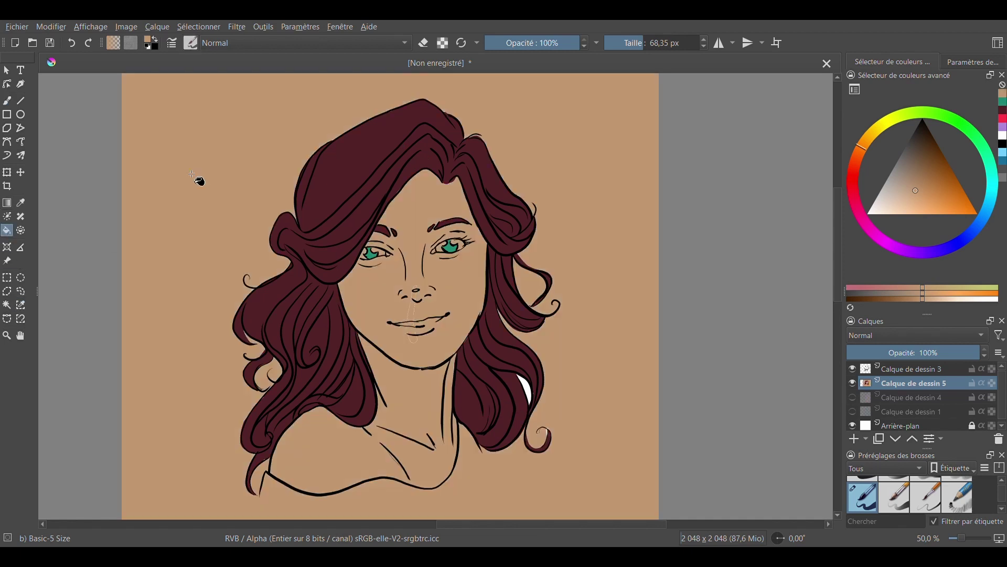
pyautogui.hotkey('ctrl', 'z')
pyautogui.click(7, 100)
pyautogui.moveTo(412, 287)
pyautogui.mouseDown()
pyautogui.moveTo(423, 349)
pyautogui.moveTo(365, 330)
pyautogui.moveTo(383, 404)
pyautogui.moveTo(477, 284)
pyautogui.moveTo(472, 236)
pyautogui.moveTo(479, 250)
pyautogui.mouseUp()
pyautogui.hotkey('ctrl', 'z')
# Step: Paint the face in tan around the eyes, nose and forehead, and retouch the eyebrow in burgundy
pyautogui.moveTo(463, 213); pyautogui.dragTo(459, 183)
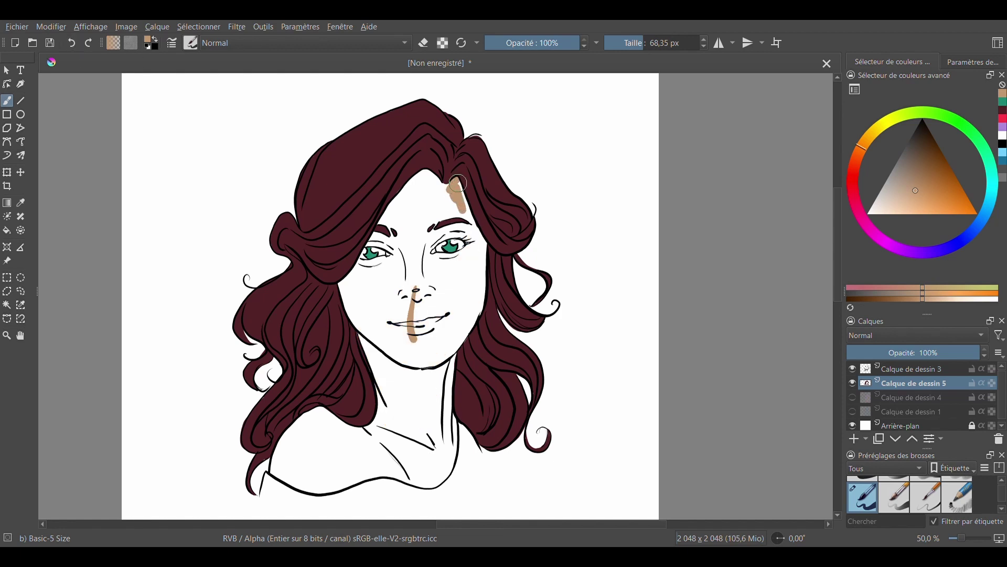
pyautogui.moveTo(470, 220)
pyautogui.mouseDown()
pyautogui.moveTo(482, 244)
pyautogui.moveTo(401, 314)
pyautogui.moveTo(367, 296)
pyautogui.moveTo(371, 265)
pyautogui.moveTo(349, 320)
pyautogui.moveTo(350, 286)
pyautogui.moveTo(367, 283)
pyautogui.moveTo(351, 268)
pyautogui.moveTo(391, 265)
pyautogui.moveTo(399, 251)
pyautogui.mouseUp()
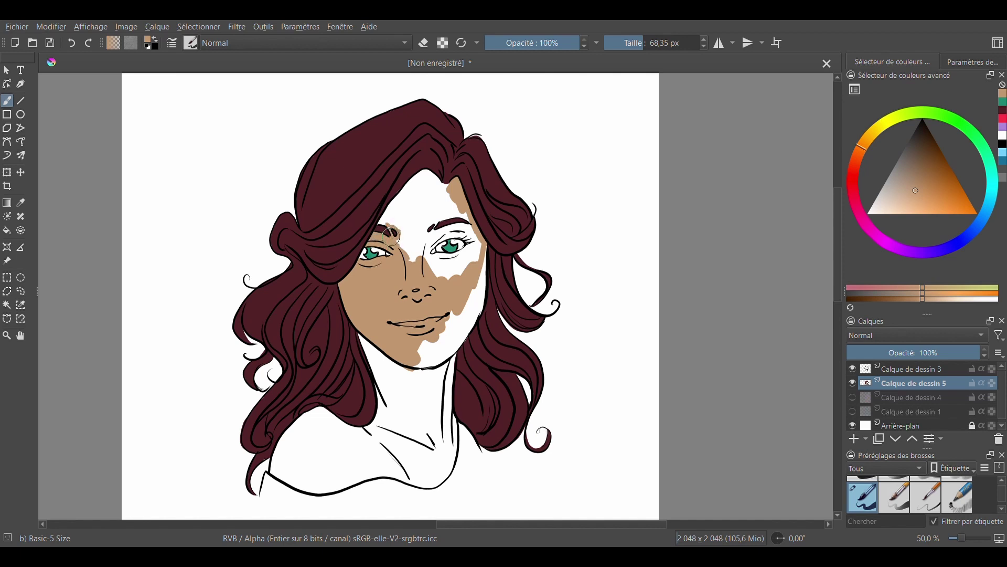
pyautogui.moveTo(393, 223)
pyautogui.mouseDown()
pyautogui.moveTo(410, 264)
pyautogui.moveTo(428, 194)
pyautogui.moveTo(445, 188)
pyautogui.moveTo(428, 173)
pyautogui.moveTo(379, 223)
pyautogui.moveTo(425, 228)
pyautogui.mouseUp()
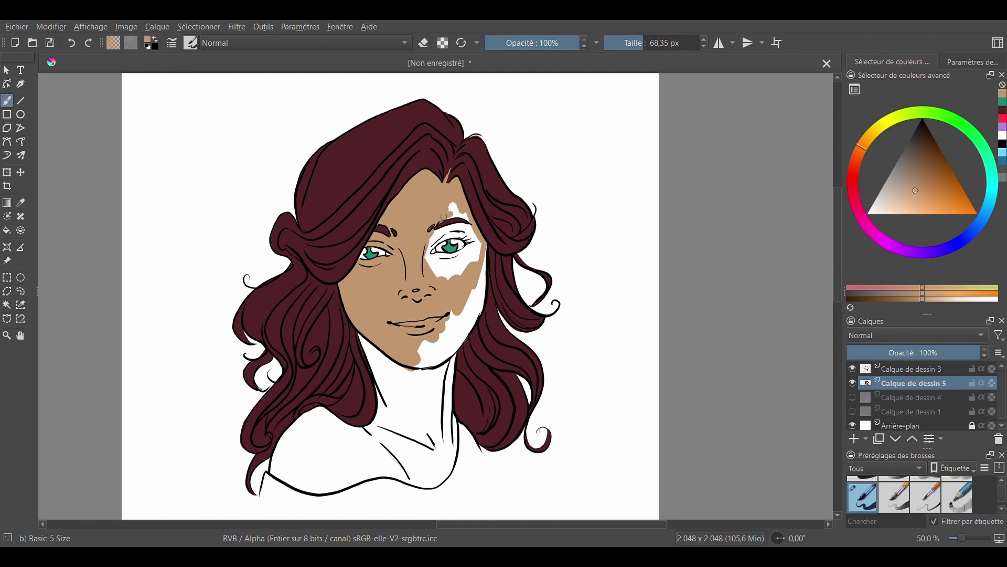
pyautogui.keyDown('ctrl'); pyautogui.click(465, 216); pyautogui.keyUp('ctrl')
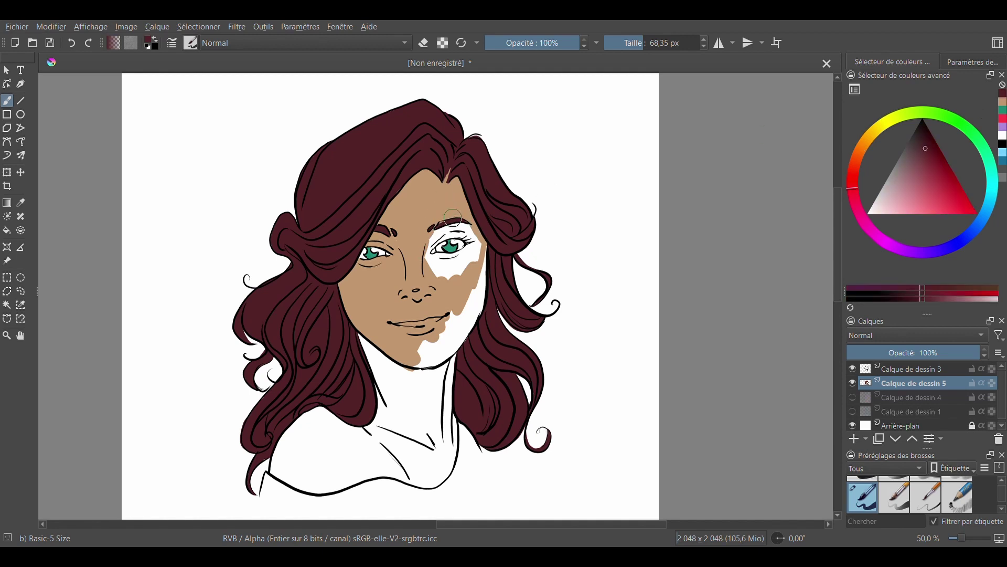
pyautogui.keyDown('ctrl'); pyautogui.click(419, 257); pyautogui.keyUp('ctrl')
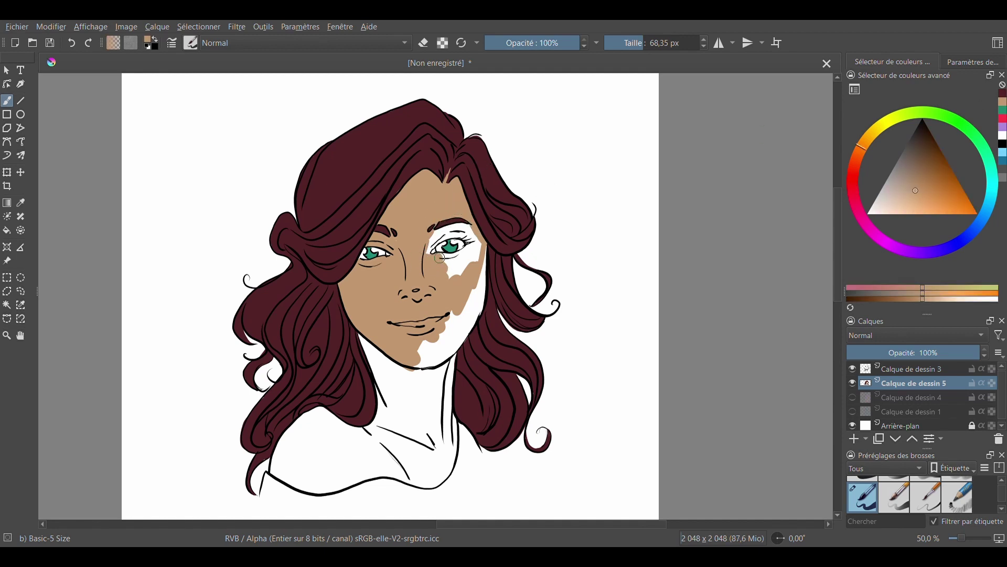
pyautogui.moveTo(464, 265)
pyautogui.mouseDown()
pyautogui.moveTo(477, 245)
pyautogui.moveTo(464, 232)
pyautogui.moveTo(435, 241)
pyautogui.moveTo(457, 226)
pyautogui.mouseUp()
# Step: Fill the remaining cheek and chin, the neck, the chest and the shoulder with the tan skin color
pyautogui.moveTo(455, 311); pyautogui.dragTo(429, 436)
pyautogui.moveTo(373, 349)
pyautogui.mouseDown()
pyautogui.moveTo(374, 359)
pyautogui.moveTo(416, 378)
pyautogui.mouseUp()
pyautogui.moveTo(458, 317)
pyautogui.mouseDown()
pyautogui.moveTo(461, 342)
pyautogui.moveTo(484, 271)
pyautogui.mouseUp()
pyautogui.click(71, 43)
pyautogui.moveTo(474, 318)
pyautogui.mouseDown()
pyautogui.moveTo(449, 423)
pyautogui.moveTo(452, 456)
pyautogui.moveTo(377, 375)
pyautogui.moveTo(391, 467)
pyautogui.moveTo(436, 481)
pyautogui.mouseUp()
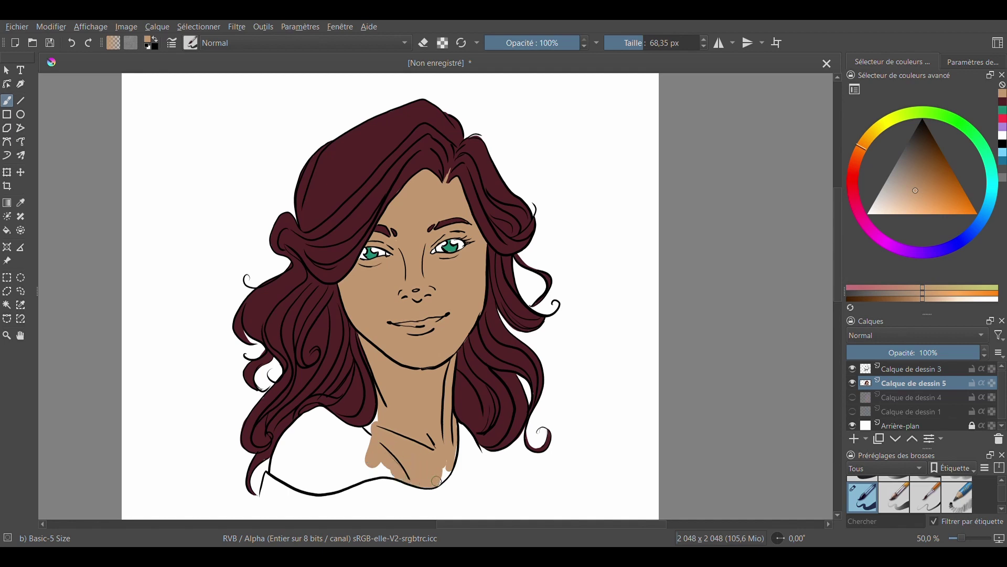
pyautogui.moveTo(454, 445)
pyautogui.mouseDown()
pyautogui.moveTo(315, 457)
pyautogui.moveTo(325, 420)
pyautogui.moveTo(278, 467)
pyautogui.moveTo(327, 488)
pyautogui.moveTo(309, 435)
pyautogui.moveTo(275, 459)
pyautogui.moveTo(319, 410)
pyautogui.mouseUp()
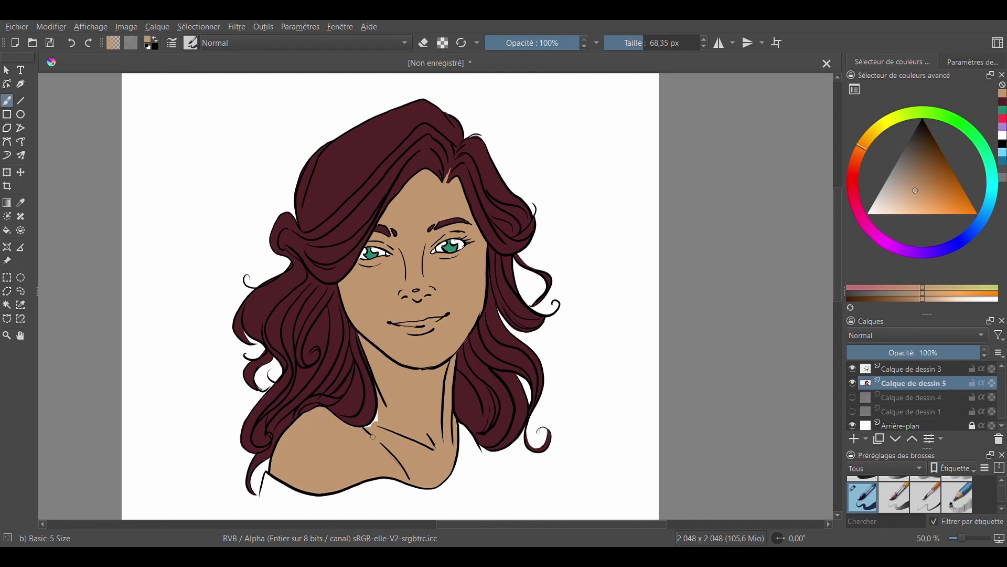
# Step: Try white and a light peach as highlight colors on the face
pyautogui.click(1002, 135)
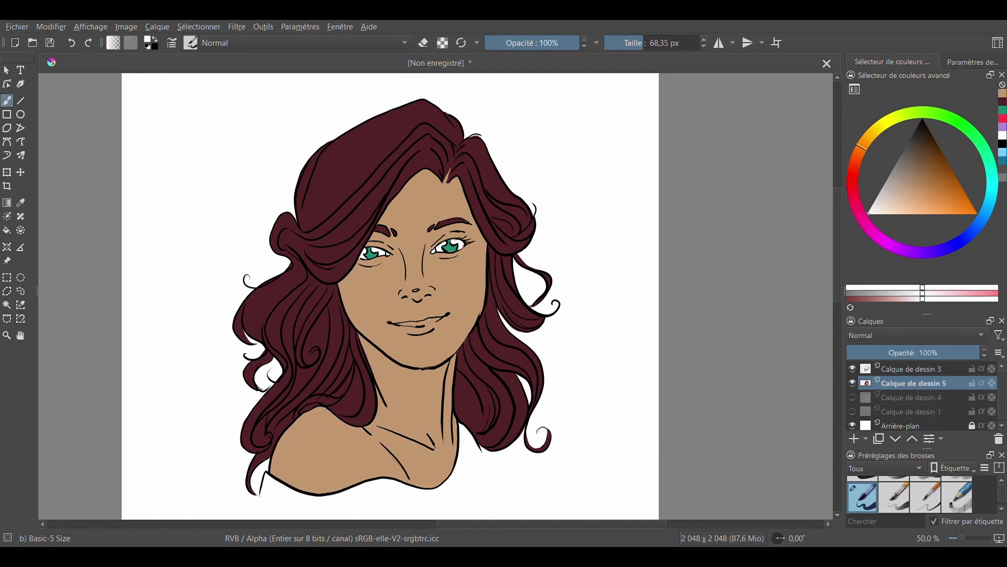
pyautogui.click(416, 291)
pyautogui.click(1001, 102)
pyautogui.click(904, 204)
pyautogui.click(491, 332)
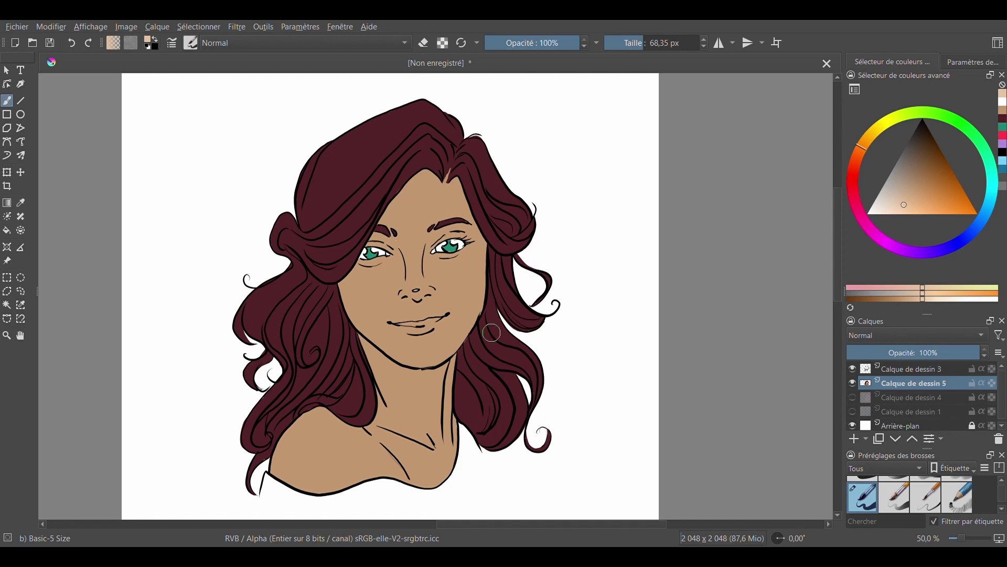
# Step: Paint the lips in raspberry pink and shade the irises with dark green
pyautogui.click(1003, 142)
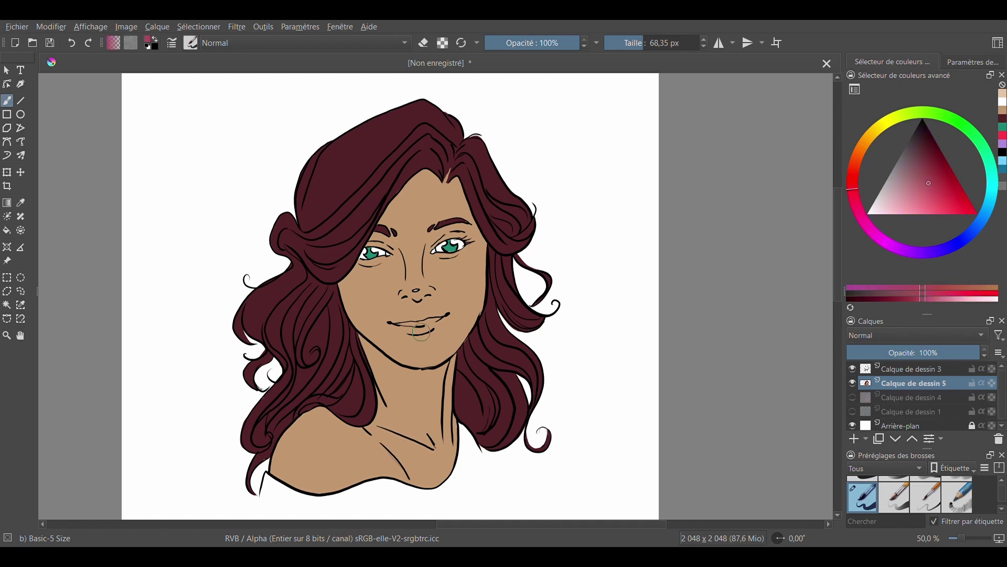
pyautogui.click(417, 327)
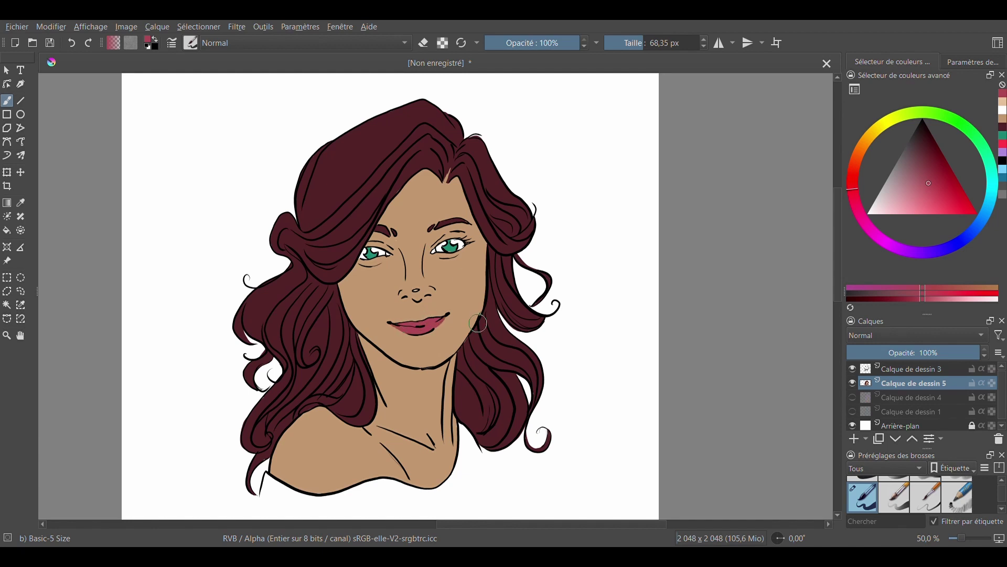
pyautogui.click(1002, 136)
pyautogui.click(926, 149)
pyautogui.click(450, 247)
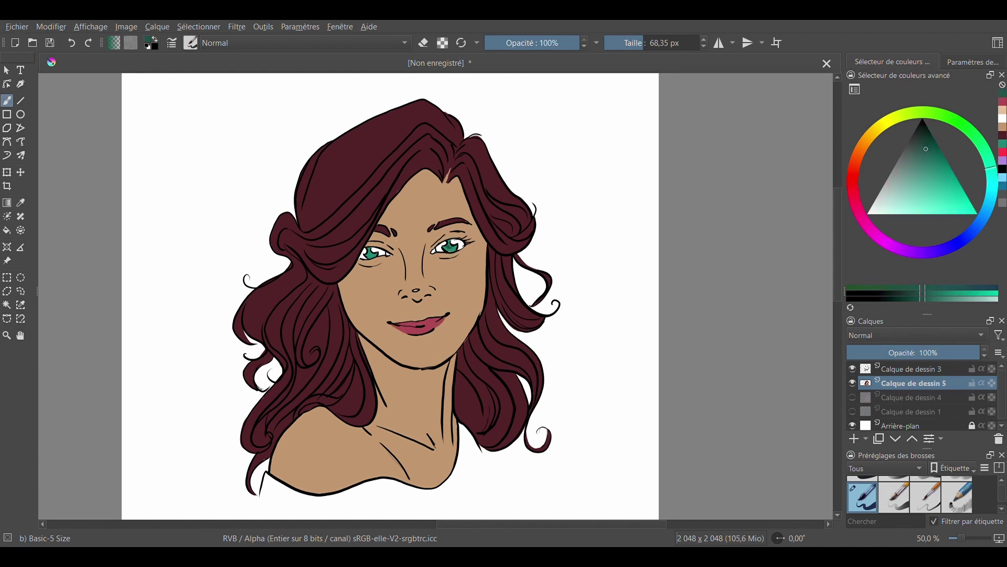
pyautogui.click(1003, 143)
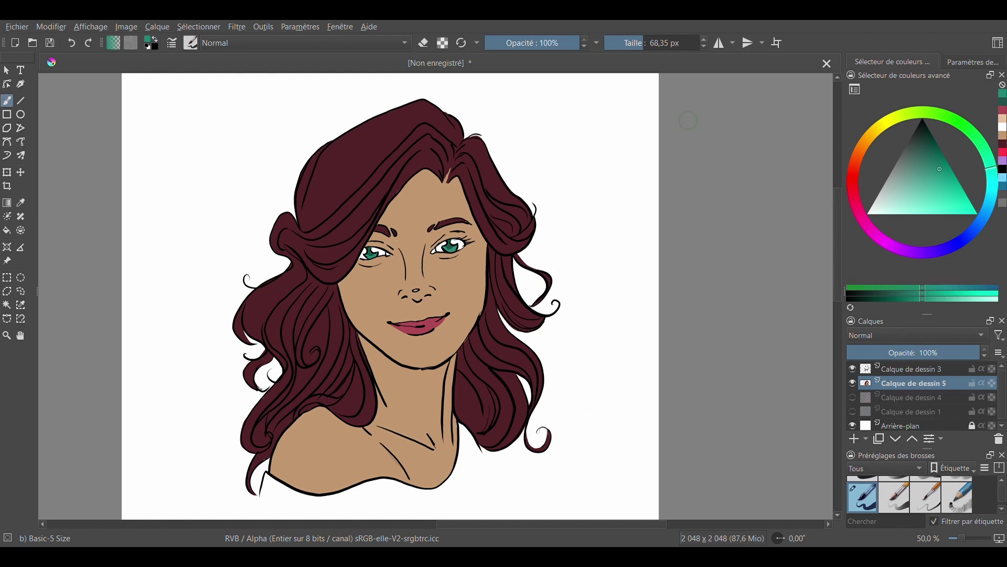
# Step: Choose a medium brown as the shadow color for the skin
pyautogui.click(862, 208)
pyautogui.click(892, 199)
pyautogui.click(854, 182)
pyautogui.click(904, 200)
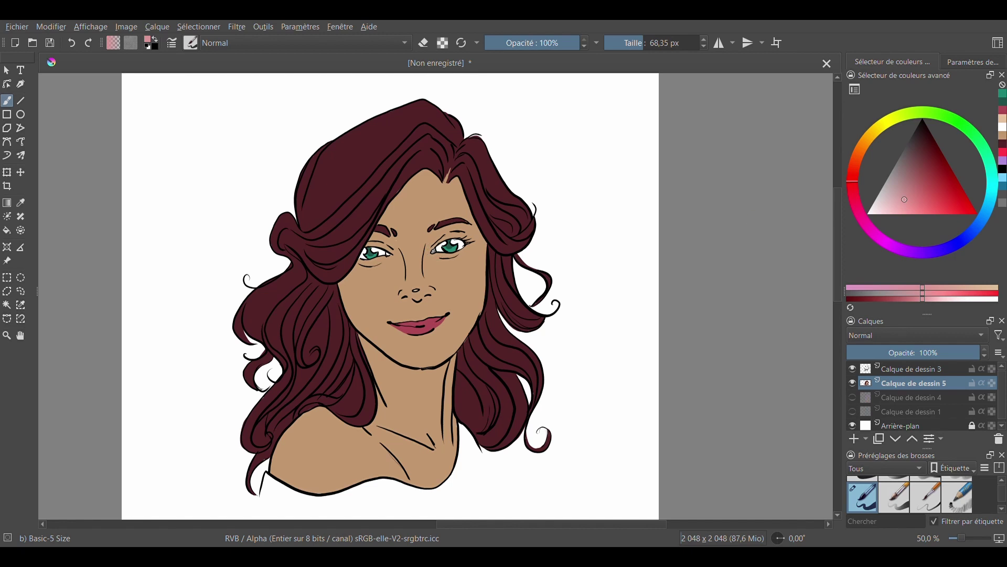
pyautogui.click(859, 145)
pyautogui.click(922, 179)
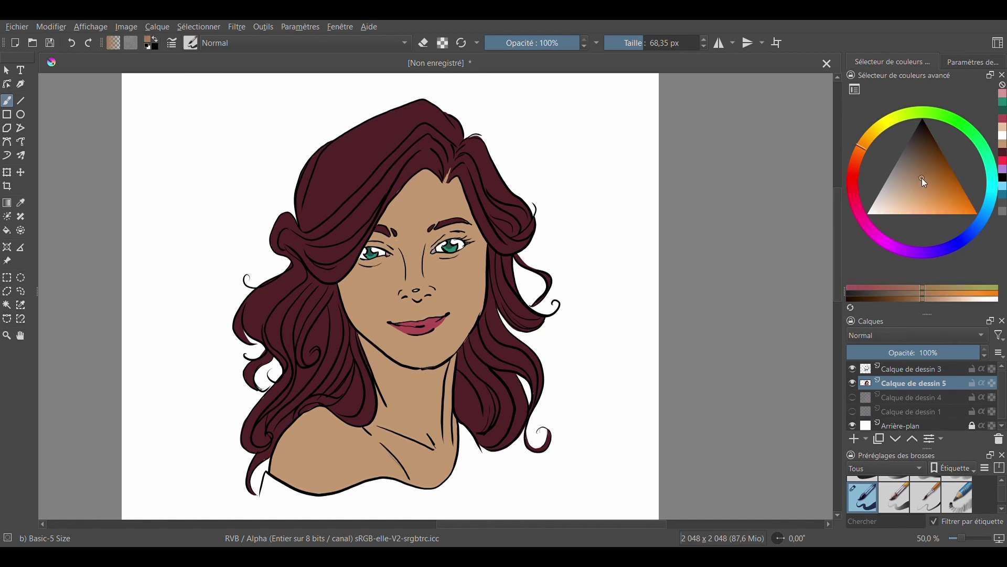
# Step: Try shading the neck in brown directly on the base color layer and undo the strokes
pyautogui.moveTo(365, 345)
pyautogui.mouseDown()
pyautogui.moveTo(410, 431)
pyautogui.moveTo(426, 439)
pyautogui.mouseUp()
pyautogui.click(73, 43)
pyautogui.click(73, 43)
# Step: Add a paint layer above the base colors and paint brown shadows under the jaw and along the neck
pyautogui.click(854, 438)
pyautogui.moveTo(370, 357)
pyautogui.mouseDown()
pyautogui.moveTo(417, 433)
pyautogui.moveTo(376, 381)
pyautogui.mouseUp()
pyautogui.moveTo(367, 341)
pyautogui.mouseDown()
pyautogui.moveTo(412, 371)
pyautogui.moveTo(391, 366)
pyautogui.moveTo(451, 364)
pyautogui.moveTo(446, 436)
pyautogui.mouseUp()
pyautogui.moveTo(454, 358)
pyautogui.mouseDown()
pyautogui.moveTo(450, 472)
pyautogui.moveTo(449, 450)
pyautogui.mouseUp()
pyautogui.moveTo(445, 372); pyautogui.dragTo(443, 401)
pyautogui.moveTo(384, 371); pyautogui.dragTo(439, 377)
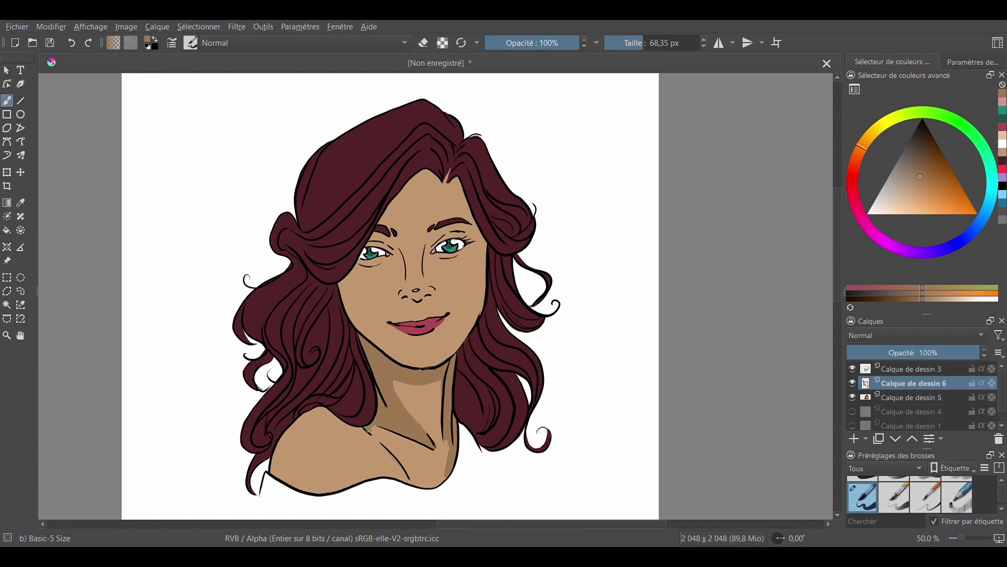
# Step: Add brown shadows along the collarbone, around the shoulder's edge and down the cheek beside the long hair
pyautogui.moveTo(368, 430); pyautogui.dragTo(406, 473)
pyautogui.moveTo(313, 415)
pyautogui.mouseDown()
pyautogui.moveTo(343, 436)
pyautogui.moveTo(328, 416)
pyautogui.moveTo(275, 469)
pyautogui.moveTo(295, 494)
pyautogui.moveTo(315, 491)
pyautogui.mouseUp()
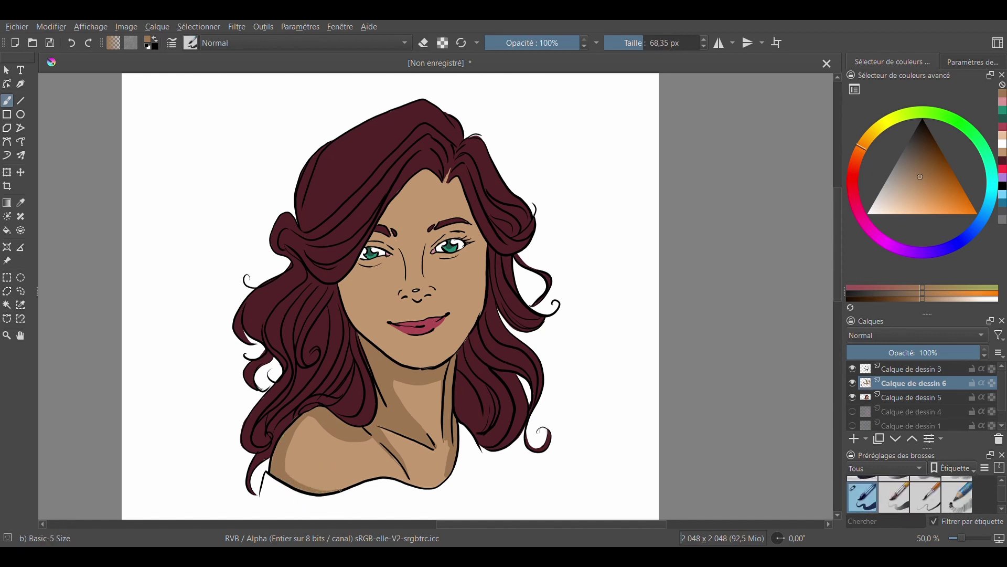
pyautogui.moveTo(341, 285); pyautogui.dragTo(380, 346)
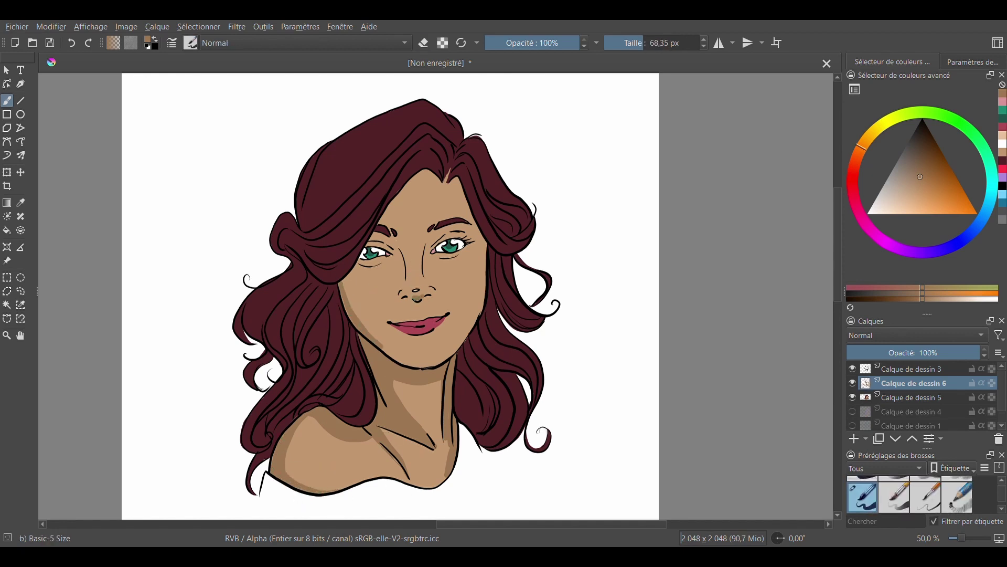
# Step: Paint brown shadows on the cheeks, under the eye and beneath the nose, and erase the excess around the smile lines
pyautogui.moveTo(396, 293); pyautogui.dragTo(375, 317)
pyautogui.moveTo(344, 281); pyautogui.dragTo(407, 363)
pyautogui.moveTo(352, 278); pyautogui.dragTo(376, 247)
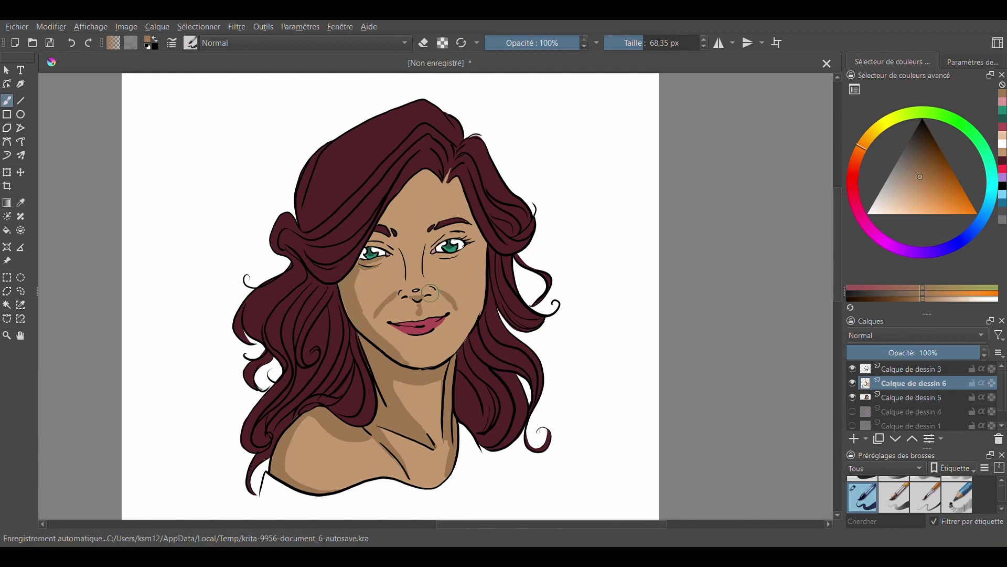
pyautogui.press('e')
pyautogui.moveTo(360, 283)
pyautogui.mouseDown()
pyautogui.moveTo(384, 336)
pyautogui.moveTo(414, 347)
pyautogui.mouseUp()
pyautogui.press('/')
pyautogui.press('/')
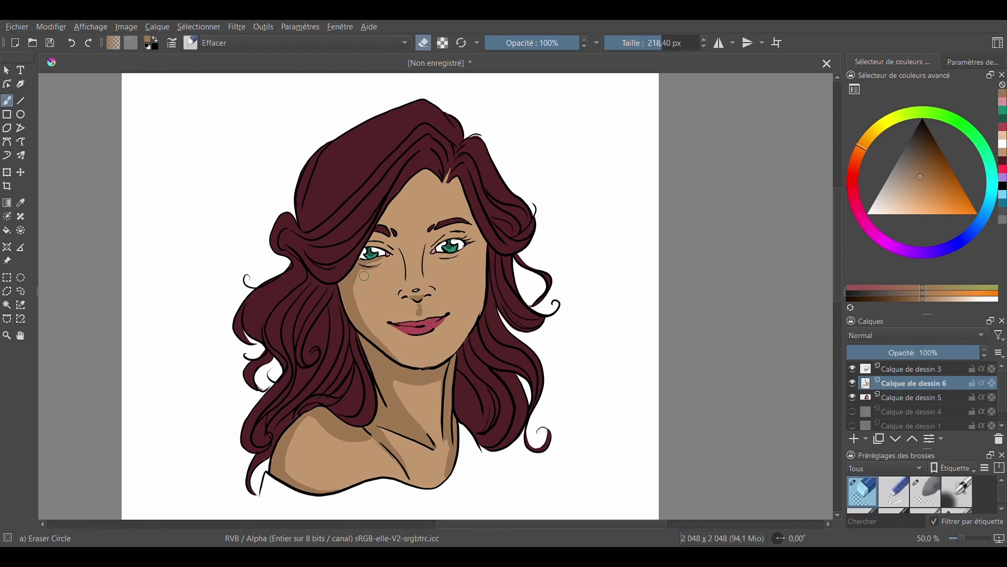
pyautogui.press('e')
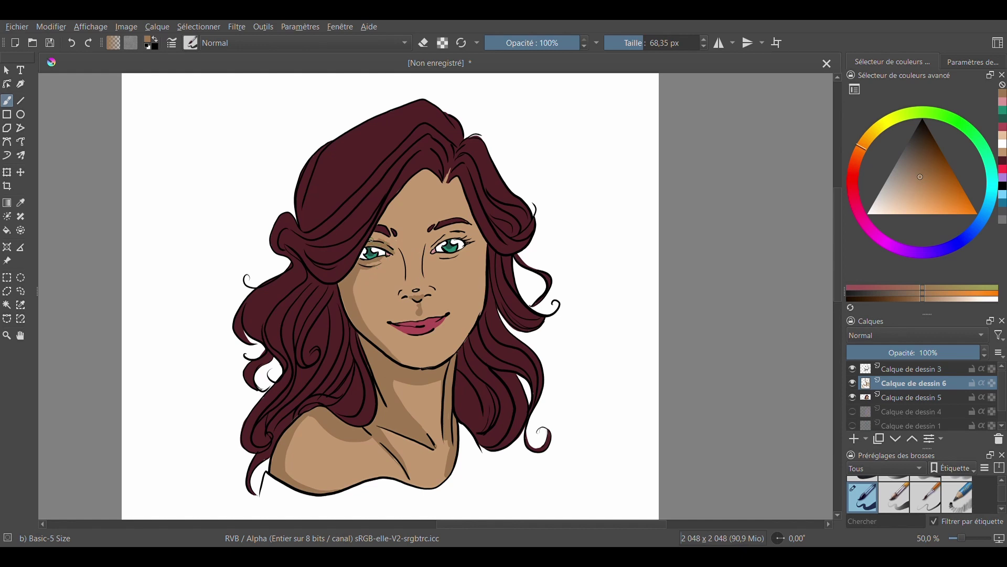
# Step: Add brown shadows beside the nose bridge and along the forehead's hairline on both sides, cleaning their edges with the eraser
pyautogui.moveTo(403, 262); pyautogui.dragTo(405, 275)
pyautogui.moveTo(395, 206)
pyautogui.mouseDown()
pyautogui.moveTo(387, 216)
pyautogui.moveTo(415, 181)
pyautogui.moveTo(436, 176)
pyautogui.moveTo(422, 168)
pyautogui.mouseUp()
pyautogui.press('/')
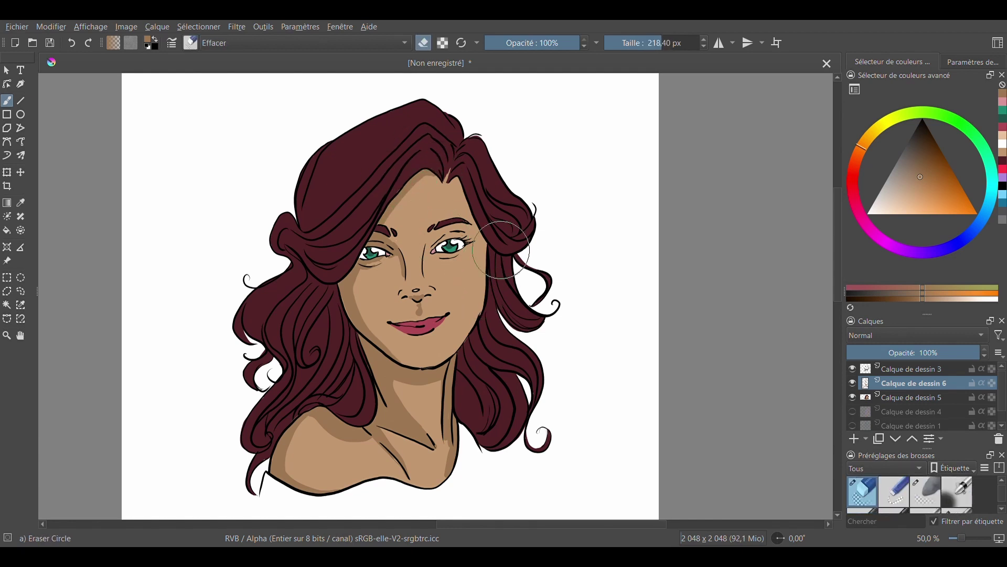
pyautogui.press('e')
pyautogui.moveTo(465, 199); pyautogui.dragTo(484, 244)
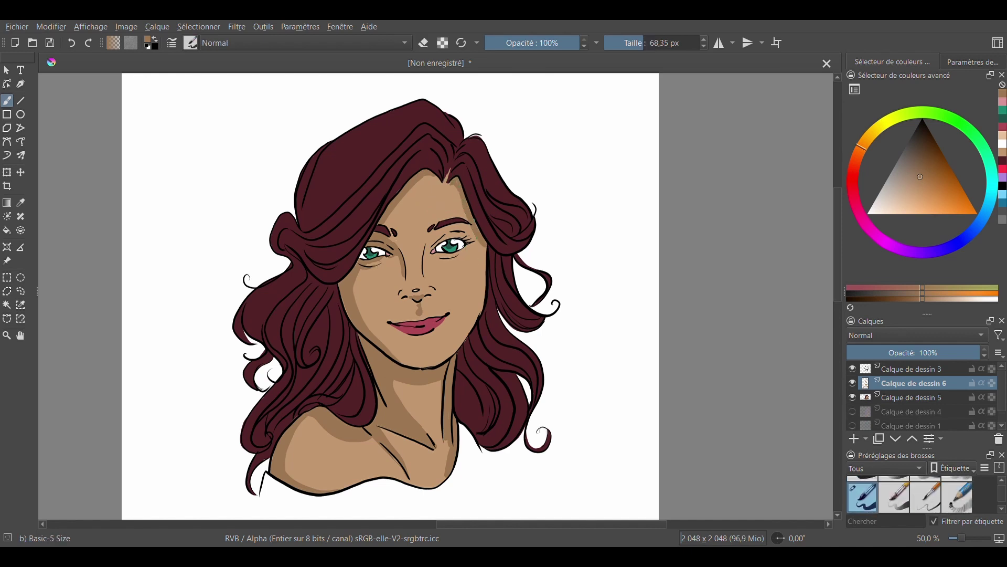
pyautogui.press('/')
pyautogui.moveTo(461, 201); pyautogui.dragTo(454, 185)
pyautogui.press('/')
# Step: Shade the sides of the nose and the eyelids in brown, trimming the strokes with the eraser
pyautogui.press('e')
pyautogui.press('e')
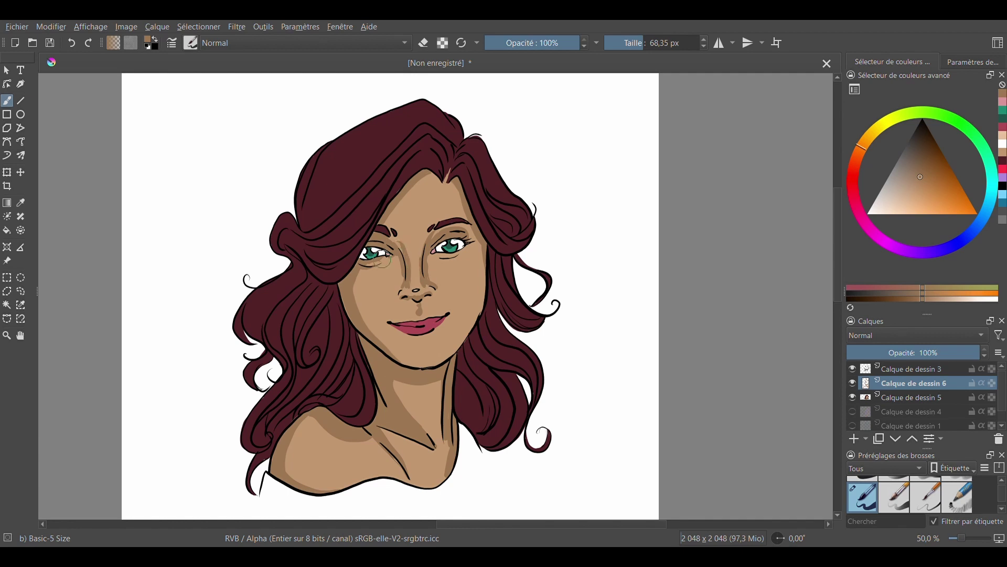
pyautogui.press('e')
pyautogui.press('e')
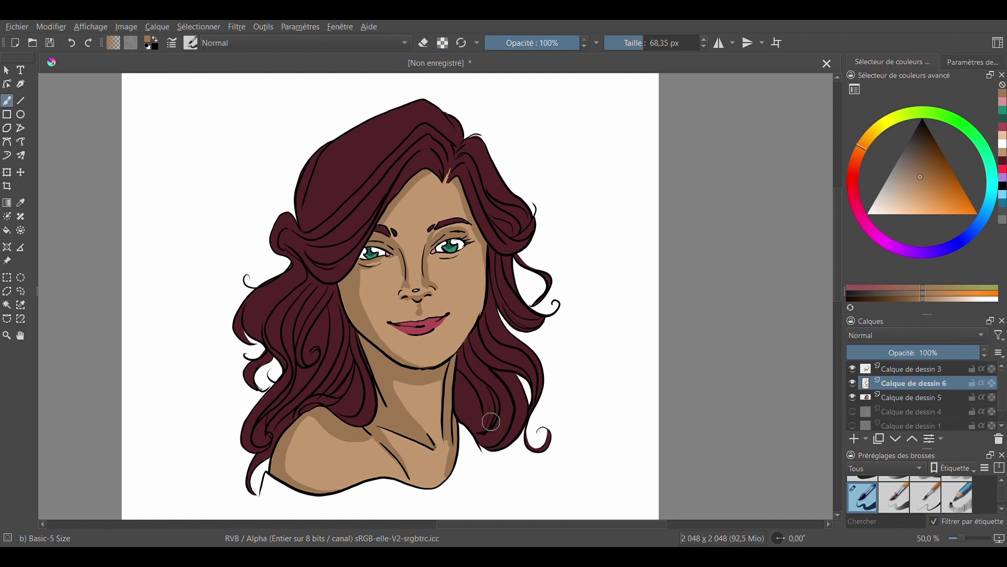
pyautogui.press('e')
pyautogui.press('e')
# Step: Choose a muted dark pink and paint highlights on the short hair waves beside the forehead
pyautogui.click(1003, 162)
pyautogui.moveTo(917, 140); pyautogui.dragTo(923, 173)
pyautogui.moveTo(478, 216); pyautogui.dragTo(491, 237)
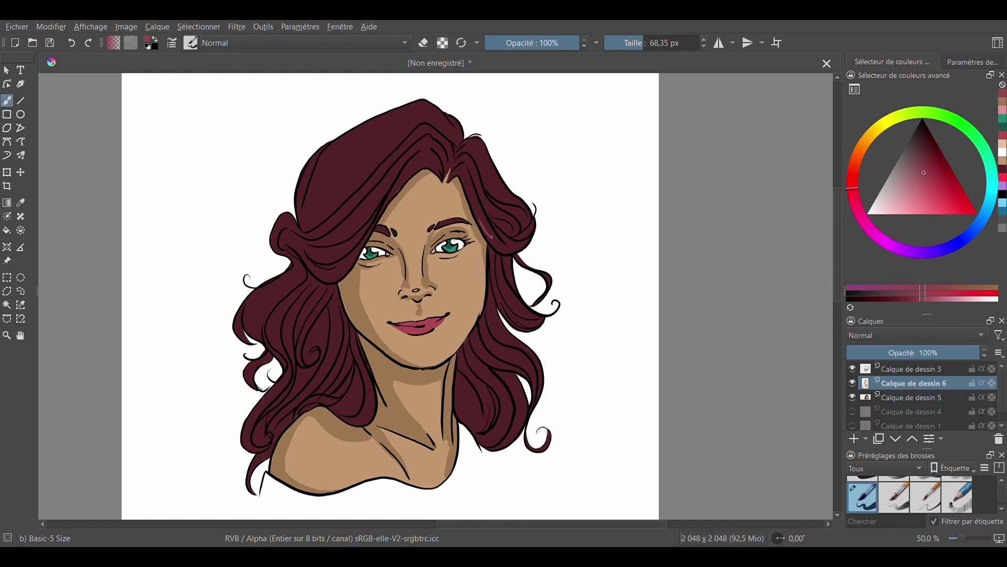
pyautogui.moveTo(492, 195); pyautogui.dragTo(489, 159)
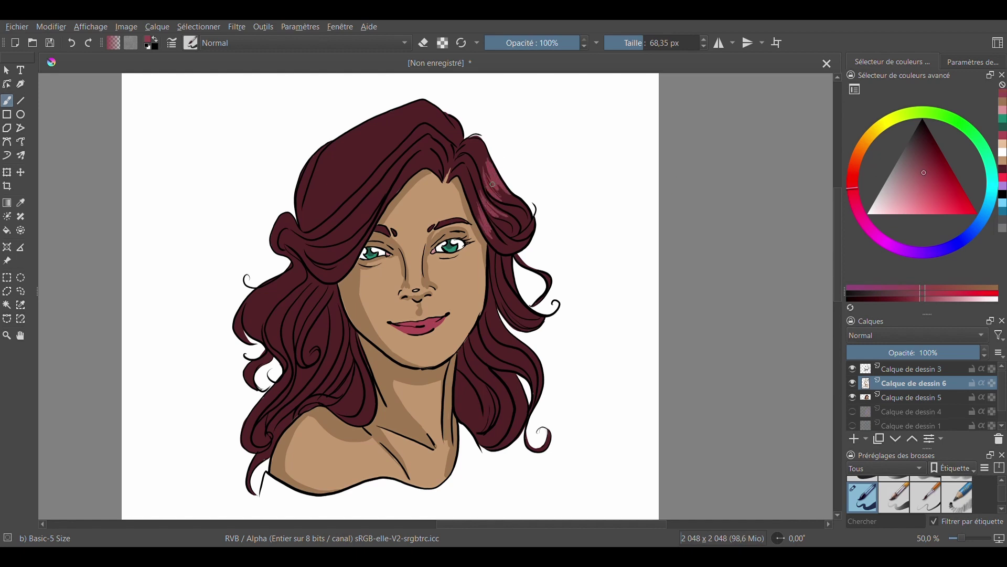
# Step: Paint muted dark pink highlights on the large fringe and on the long side curls around the face
pyautogui.moveTo(332, 278)
pyautogui.mouseDown()
pyautogui.moveTo(343, 259)
pyautogui.moveTo(327, 256)
pyautogui.moveTo(352, 223)
pyautogui.moveTo(311, 202)
pyautogui.moveTo(353, 189)
pyautogui.mouseUp()
pyautogui.moveTo(261, 321)
pyautogui.mouseDown()
pyautogui.moveTo(291, 348)
pyautogui.moveTo(312, 316)
pyautogui.mouseUp()
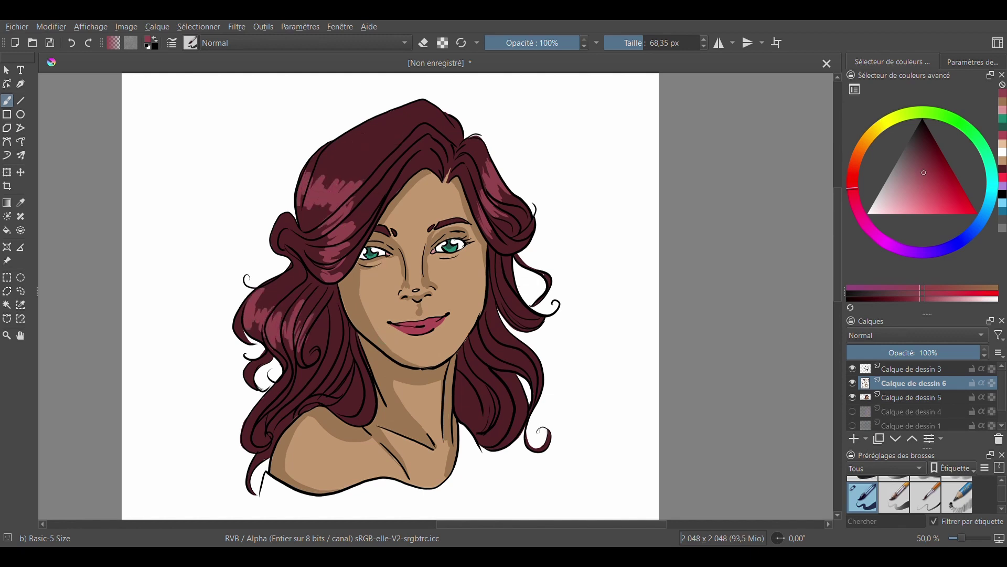
pyautogui.moveTo(547, 275); pyautogui.dragTo(549, 286)
pyautogui.moveTo(506, 270); pyautogui.dragTo(516, 304)
pyautogui.moveTo(509, 365)
pyautogui.mouseDown()
pyautogui.moveTo(482, 352)
pyautogui.moveTo(512, 347)
pyautogui.mouseUp()
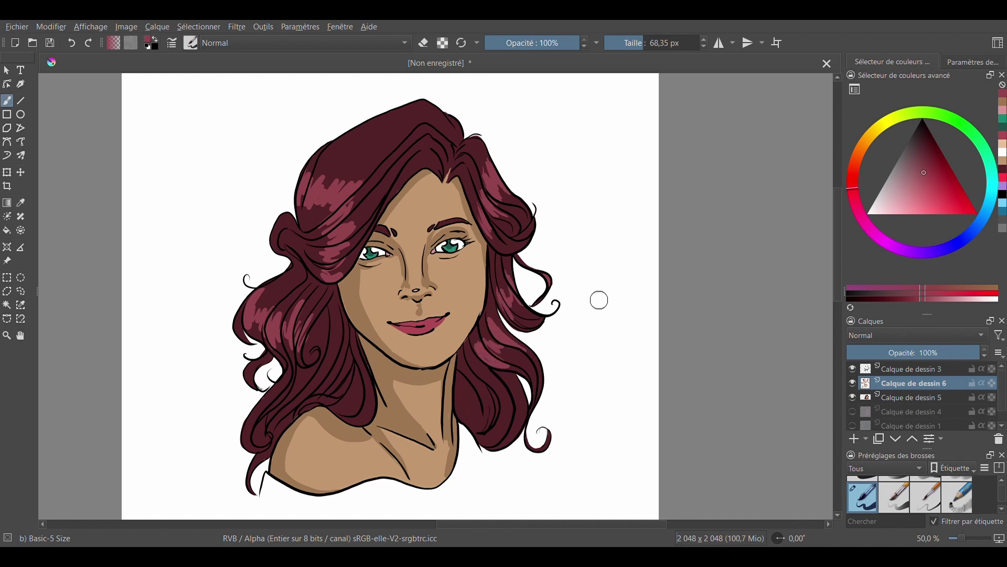
pyautogui.press('e')
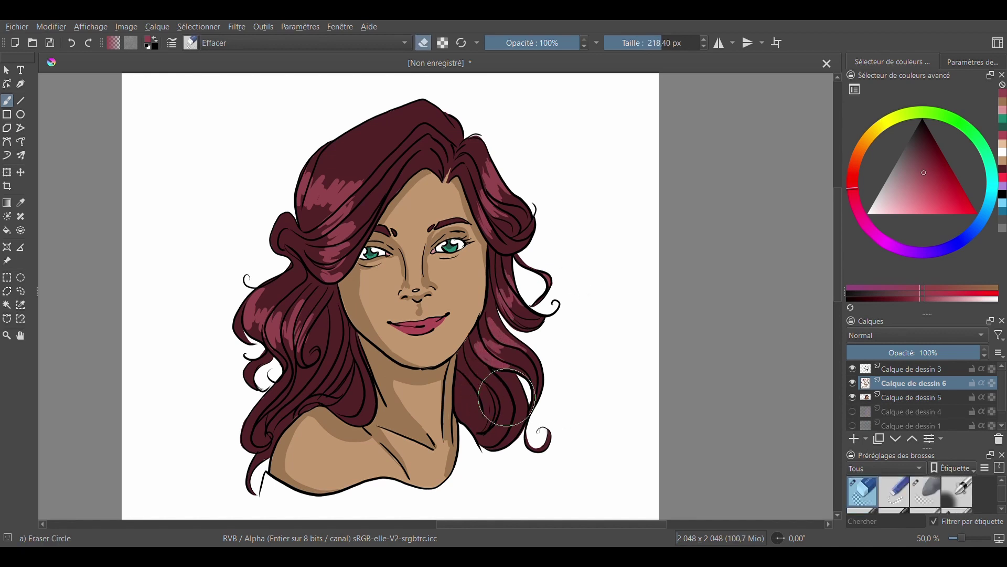
pyautogui.press('e')
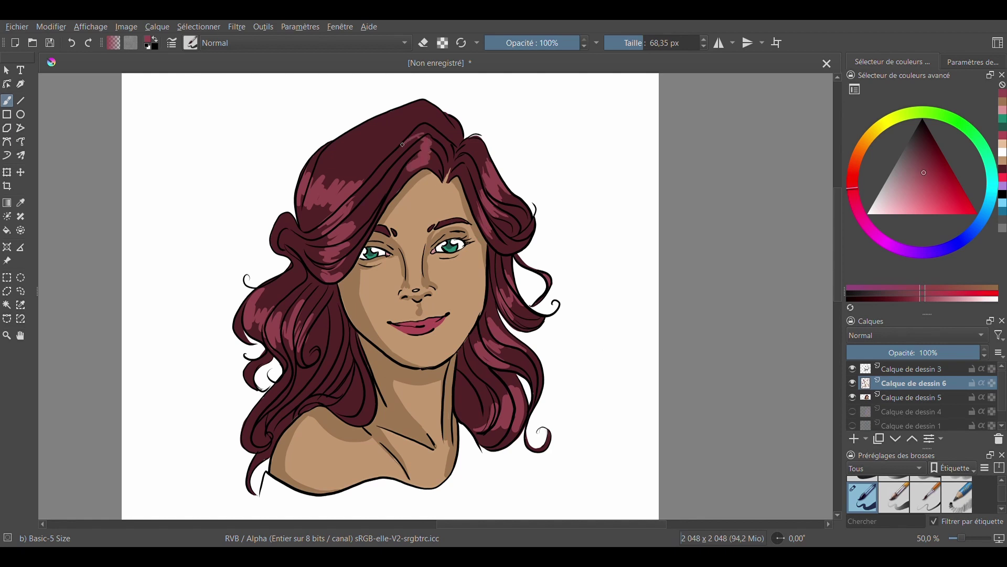
# Step: Add muted dark pink highlights to the crown and to the curl ends resting on the shoulder
pyautogui.moveTo(393, 122); pyautogui.dragTo(434, 112)
pyautogui.moveTo(262, 405); pyautogui.dragTo(245, 443)
pyautogui.moveTo(286, 407)
pyautogui.mouseDown()
pyautogui.moveTo(258, 431)
pyautogui.moveTo(295, 411)
pyautogui.mouseUp()
pyautogui.moveTo(362, 387); pyautogui.dragTo(351, 411)
pyautogui.moveTo(366, 403)
pyautogui.mouseDown()
pyautogui.moveTo(360, 419)
pyautogui.moveTo(361, 403)
pyautogui.mouseUp()
# Step: Choose a pale pink and paint brighter highlights on the curls over the shoulder and on the large fringe
pyautogui.click(868, 213)
pyautogui.moveTo(358, 413); pyautogui.dragTo(368, 412)
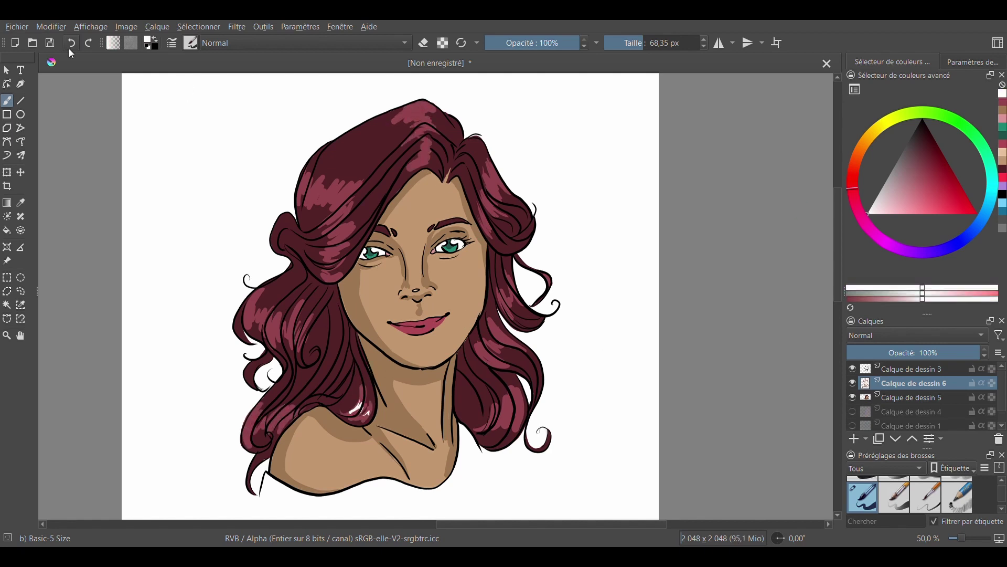
pyautogui.click(892, 202)
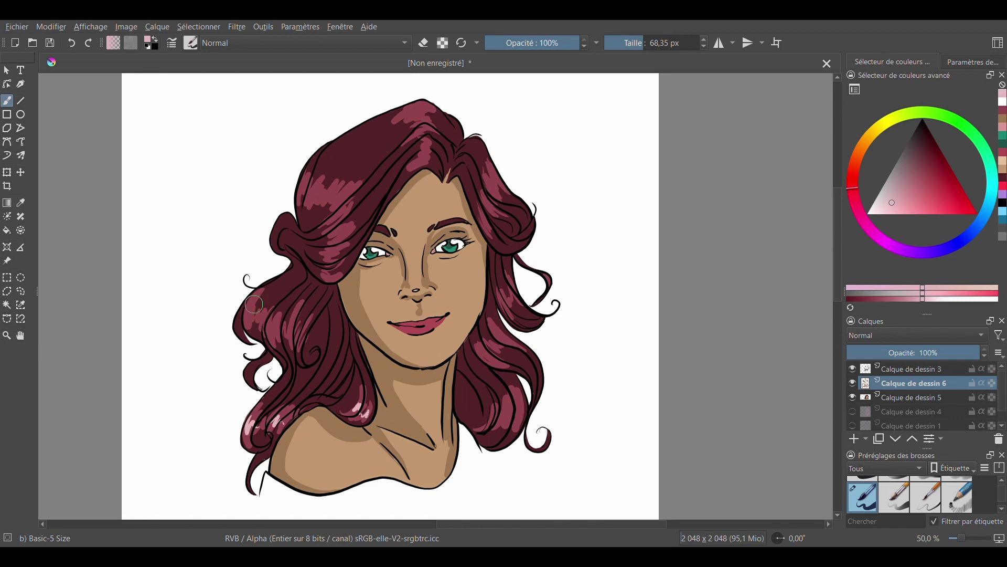
pyautogui.moveTo(267, 317)
pyautogui.mouseDown()
pyautogui.moveTo(274, 336)
pyautogui.moveTo(303, 320)
pyautogui.mouseUp()
pyautogui.moveTo(297, 178)
pyautogui.mouseDown()
pyautogui.moveTo(323, 202)
pyautogui.moveTo(342, 198)
pyautogui.mouseUp()
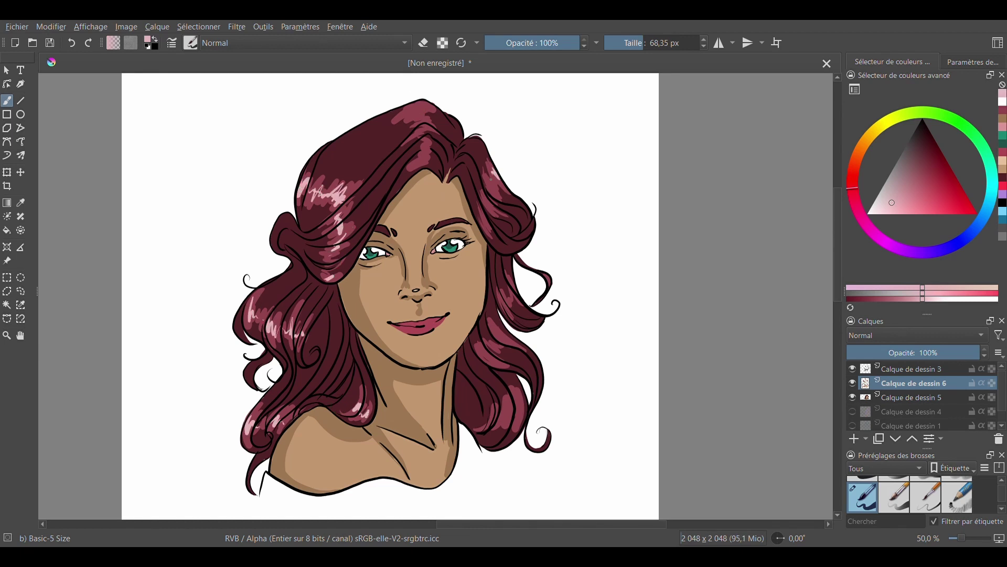
# Step: Add pale pink highlights to the crown, the parting and the long curls on the hair's other side
pyautogui.moveTo(426, 137)
pyautogui.mouseDown()
pyautogui.moveTo(421, 160)
pyautogui.moveTo(423, 105)
pyautogui.mouseUp()
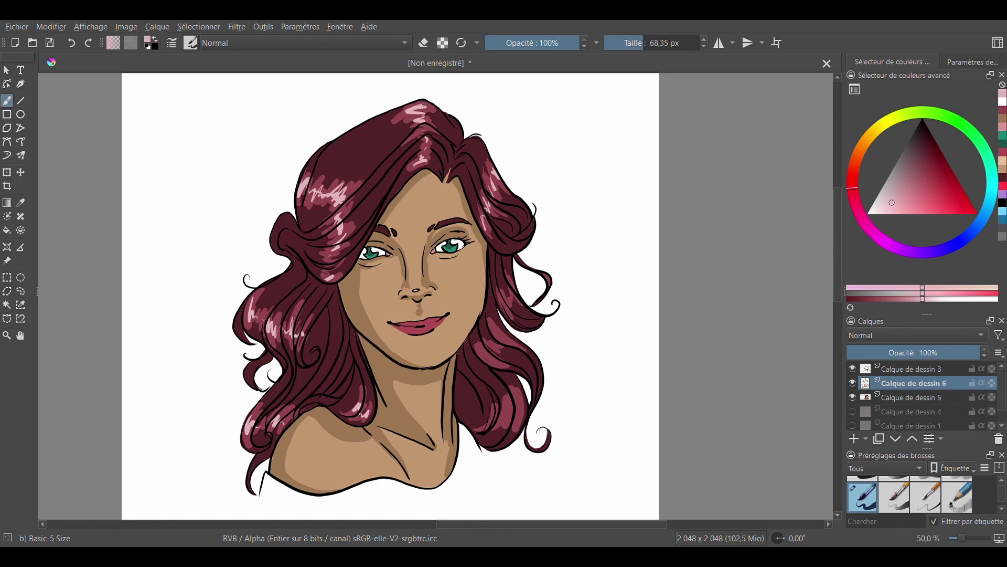
pyautogui.moveTo(499, 416); pyautogui.dragTo(521, 404)
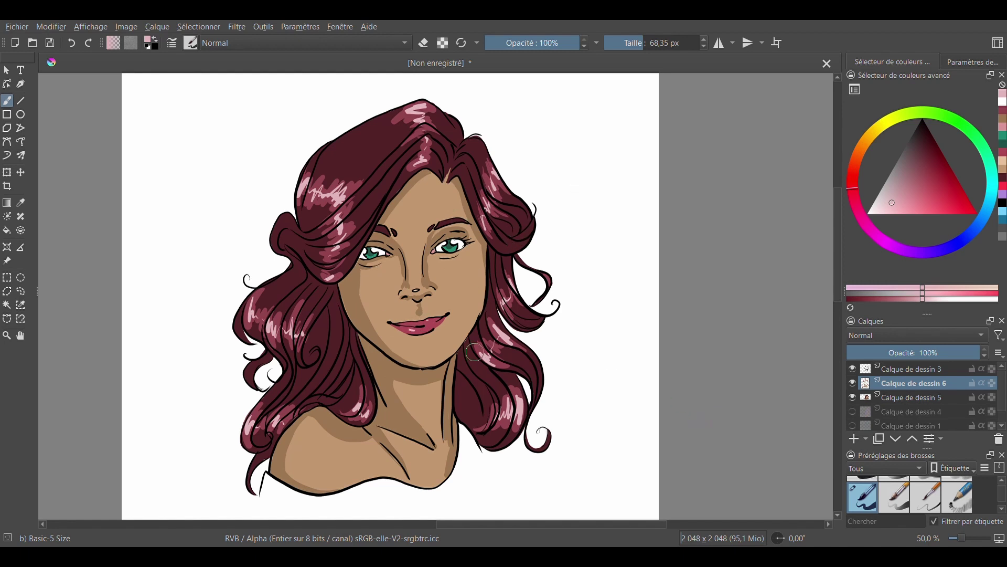
# Step: Choose a greyish pink and touch up the whites of both eyes
pyautogui.moveTo(897, 193); pyautogui.dragTo(894, 188)
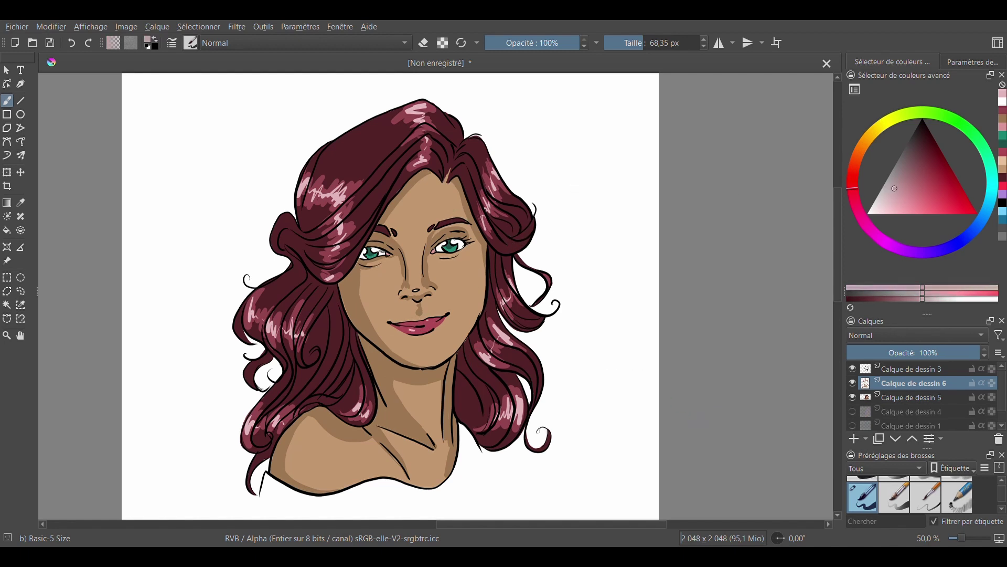
pyautogui.moveTo(385, 252); pyautogui.dragTo(379, 251)
pyautogui.moveTo(441, 245); pyautogui.dragTo(438, 249)
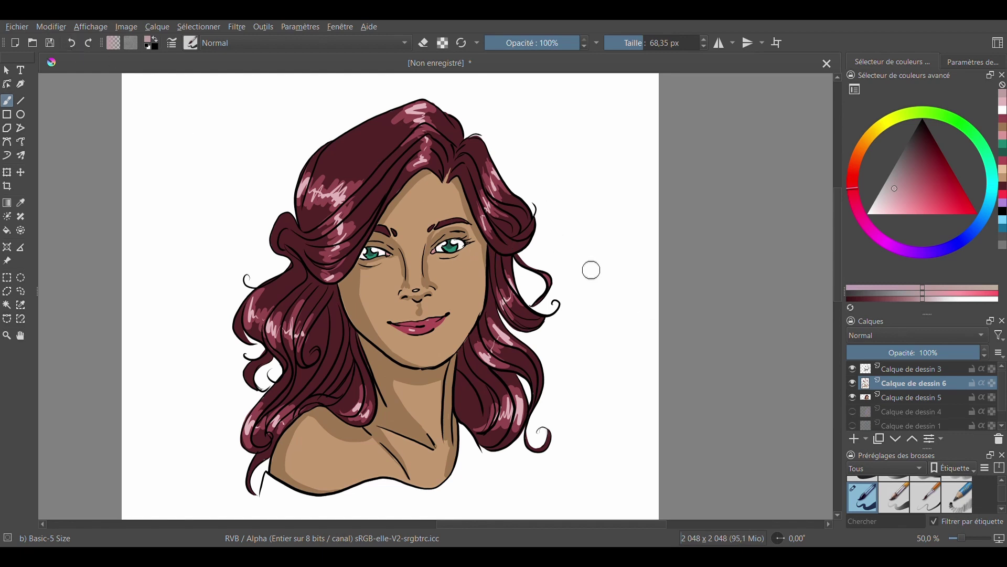
# Step: Pick the base skin color and soften the skin shadows on Calque de dessin 6 with the Blender Basic brush
pyautogui.press('/')
pyautogui.click(914, 397)
pyautogui.click(1002, 178)
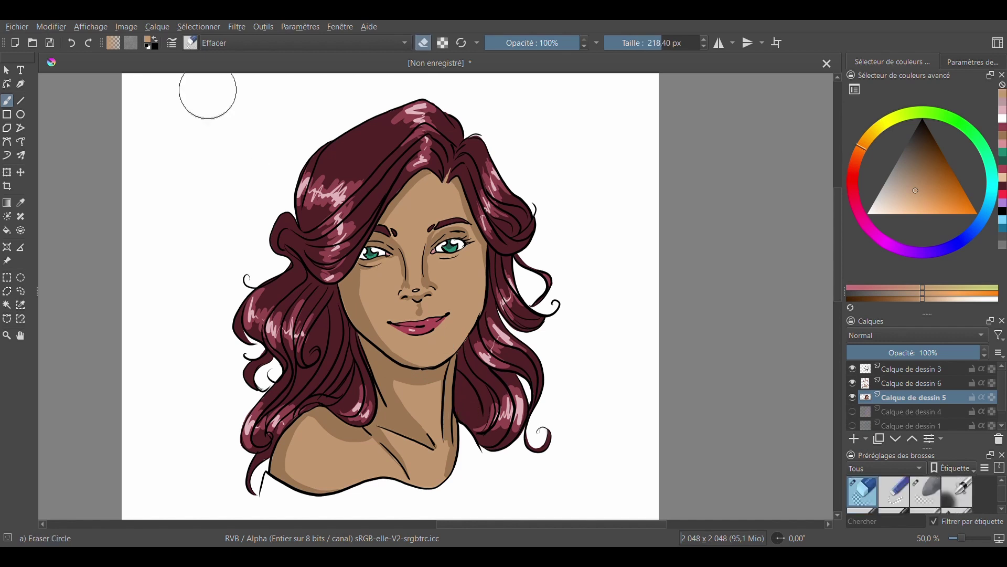
pyautogui.press('e')
pyautogui.press('pageup')
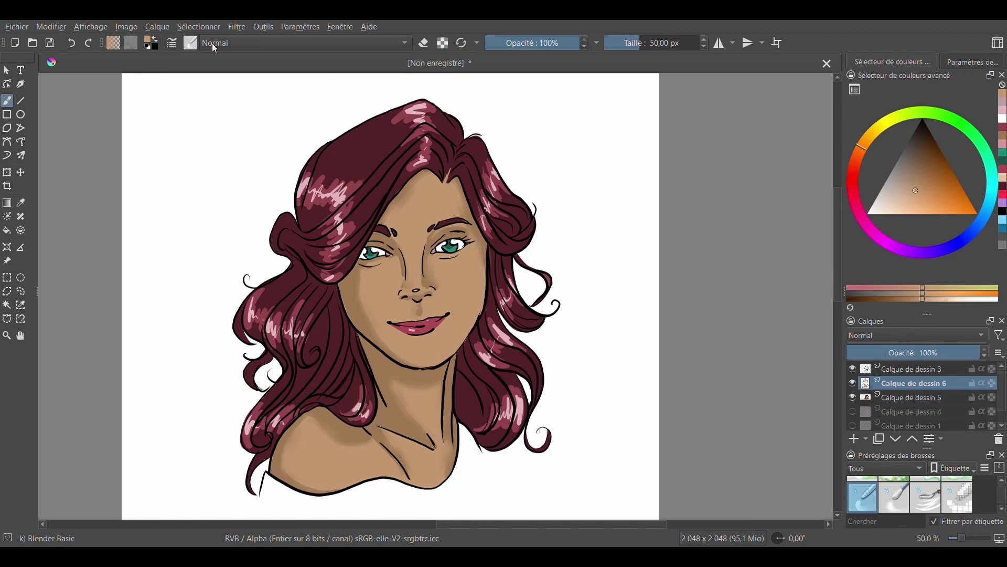
# Step: Soften the highlights on the side curls, fringe and crown with the Blender Blur brush at 60 px
pyautogui.press('/')
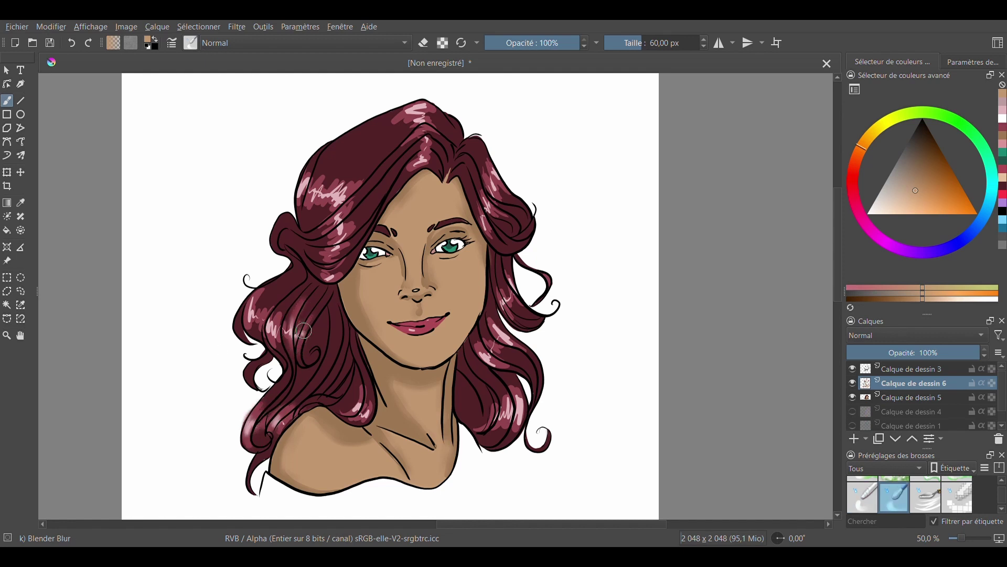
pyautogui.moveTo(304, 331)
pyautogui.mouseDown()
pyautogui.moveTo(288, 299)
pyautogui.moveTo(271, 333)
pyautogui.moveTo(290, 359)
pyautogui.moveTo(267, 307)
pyautogui.moveTo(250, 312)
pyautogui.moveTo(253, 321)
pyautogui.moveTo(259, 290)
pyautogui.moveTo(257, 312)
pyautogui.moveTo(356, 251)
pyautogui.moveTo(328, 278)
pyautogui.moveTo(350, 260)
pyautogui.moveTo(324, 277)
pyautogui.moveTo(326, 261)
pyautogui.moveTo(310, 244)
pyautogui.moveTo(344, 245)
pyautogui.moveTo(326, 243)
pyautogui.moveTo(365, 205)
pyautogui.moveTo(342, 210)
pyautogui.mouseUp()
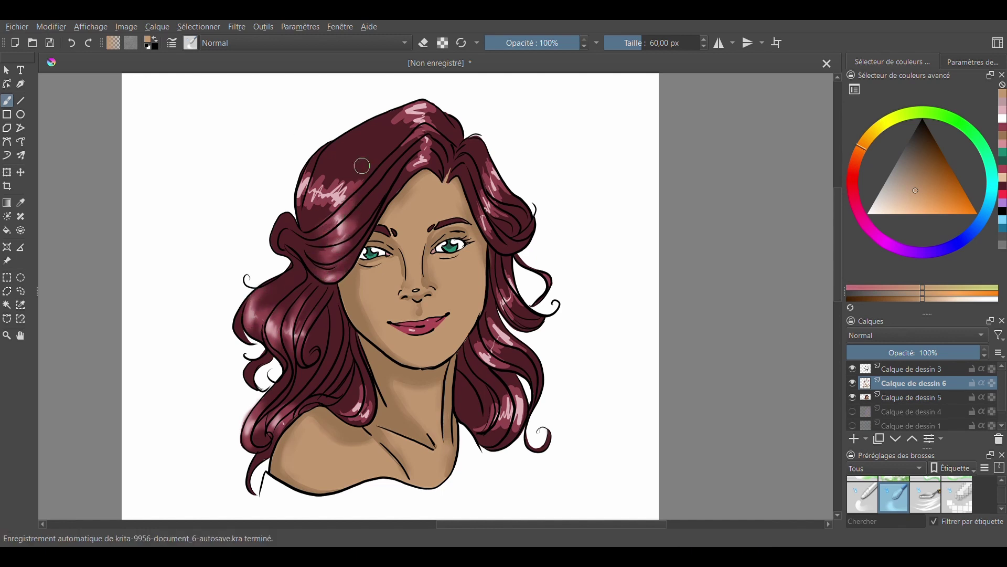
pyautogui.moveTo(362, 166)
pyautogui.mouseDown()
pyautogui.moveTo(316, 213)
pyautogui.moveTo(331, 188)
pyautogui.moveTo(324, 149)
pyautogui.moveTo(307, 222)
pyautogui.moveTo(322, 203)
pyautogui.mouseUp()
pyautogui.moveTo(410, 168)
pyautogui.mouseDown()
pyautogui.moveTo(432, 166)
pyautogui.moveTo(407, 165)
pyautogui.moveTo(429, 153)
pyautogui.moveTo(427, 137)
pyautogui.moveTo(440, 132)
pyautogui.moveTo(431, 119)
pyautogui.moveTo(448, 136)
pyautogui.moveTo(396, 149)
pyautogui.moveTo(398, 119)
pyautogui.mouseUp()
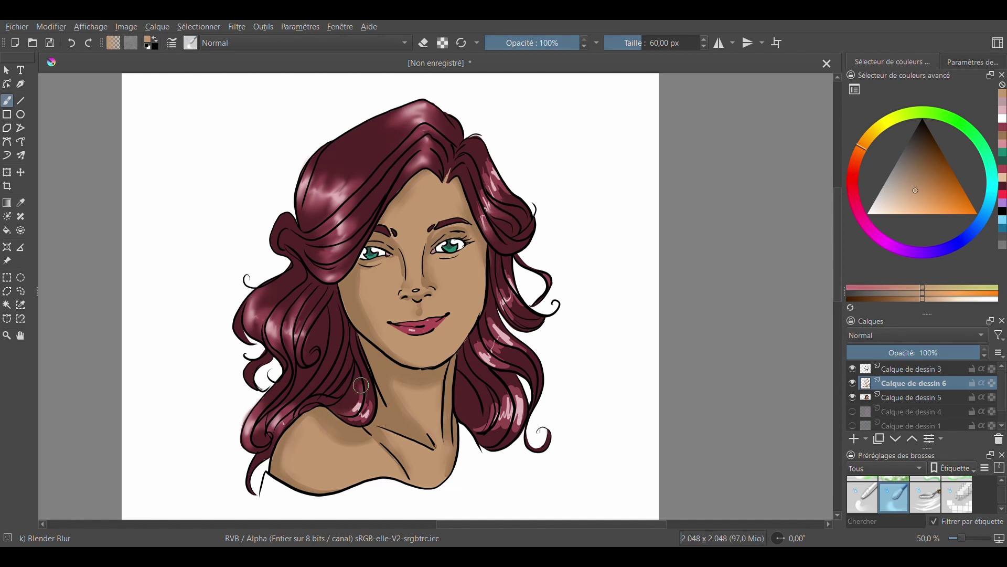
# Step: Blur the highlights on the shoulder curls and on the long waves of the hair's other side
pyautogui.moveTo(362, 385)
pyautogui.mouseDown()
pyautogui.moveTo(366, 414)
pyautogui.moveTo(368, 399)
pyautogui.mouseUp()
pyautogui.moveTo(507, 357)
pyautogui.mouseDown()
pyautogui.moveTo(476, 341)
pyautogui.moveTo(518, 360)
pyautogui.moveTo(495, 325)
pyautogui.mouseUp()
pyautogui.moveTo(499, 277)
pyautogui.mouseDown()
pyautogui.moveTo(523, 321)
pyautogui.moveTo(533, 316)
pyautogui.moveTo(497, 275)
pyautogui.moveTo(506, 259)
pyautogui.moveTo(475, 202)
pyautogui.moveTo(497, 196)
pyautogui.moveTo(482, 160)
pyautogui.moveTo(518, 205)
pyautogui.moveTo(518, 398)
pyautogui.moveTo(483, 386)
pyautogui.moveTo(479, 427)
pyautogui.moveTo(490, 436)
pyautogui.moveTo(518, 425)
pyautogui.moveTo(498, 411)
pyautogui.moveTo(524, 397)
pyautogui.mouseUp()
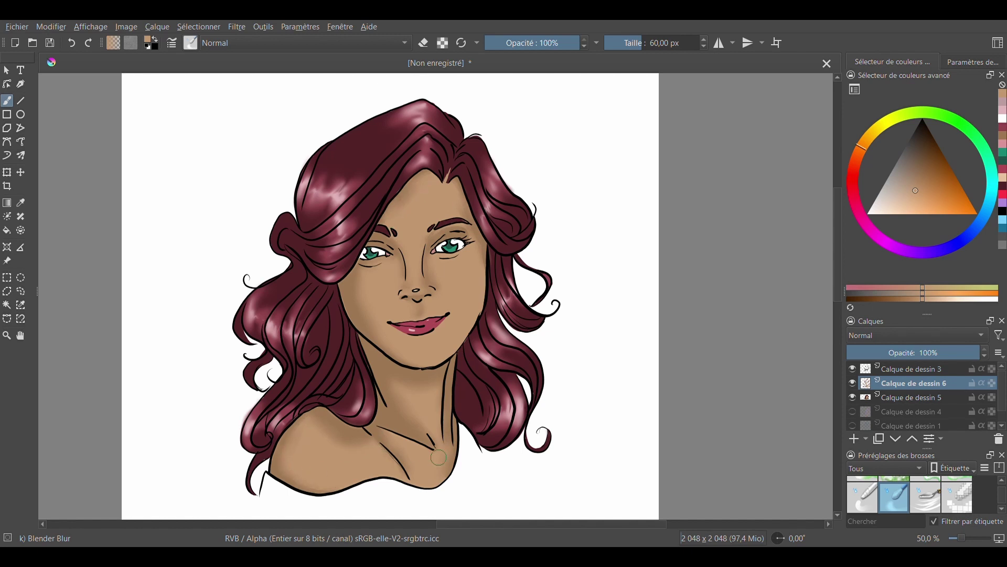
# Step: Paint white highlights on the shoulder and upper chest and blend them into the skin with Blender Blur
pyautogui.press('/')
pyautogui.click(1003, 118)
pyautogui.click(375, 466)
pyautogui.moveTo(328, 462)
pyautogui.mouseDown()
pyautogui.moveTo(376, 466)
pyautogui.moveTo(338, 463)
pyautogui.moveTo(334, 471)
pyautogui.moveTo(356, 455)
pyautogui.moveTo(389, 454)
pyautogui.moveTo(330, 469)
pyautogui.mouseUp()
pyautogui.press('/')
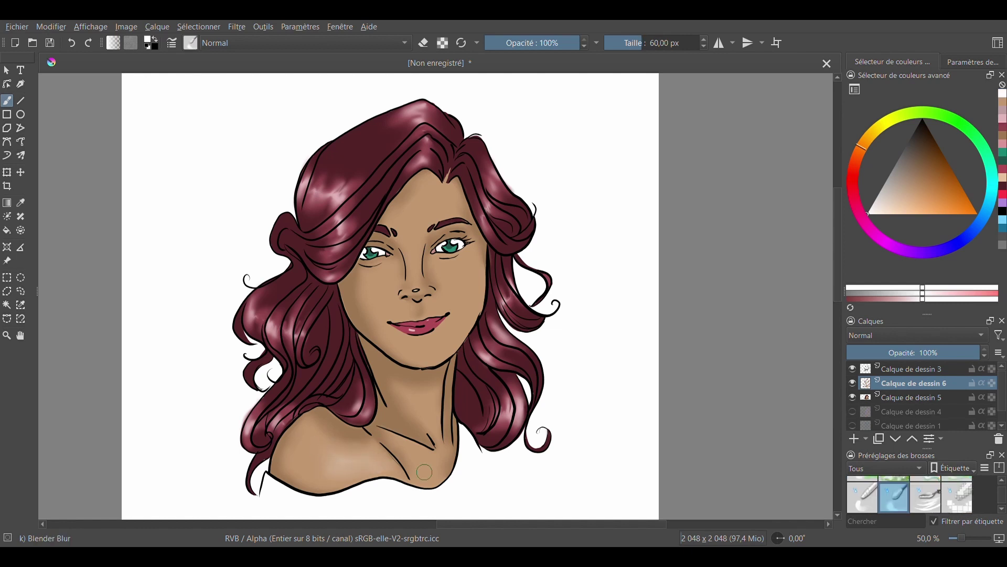
# Step: Add white highlights around the collarbone and on the neck, blurring them into the skin
pyautogui.press('/')
pyautogui.press('/')
pyautogui.moveTo(400, 439)
pyautogui.mouseDown()
pyautogui.moveTo(431, 452)
pyautogui.moveTo(402, 443)
pyautogui.mouseUp()
pyautogui.press('/')
pyautogui.press('/')
pyautogui.moveTo(440, 400)
pyautogui.mouseDown()
pyautogui.moveTo(435, 436)
pyautogui.moveTo(425, 399)
pyautogui.mouseUp()
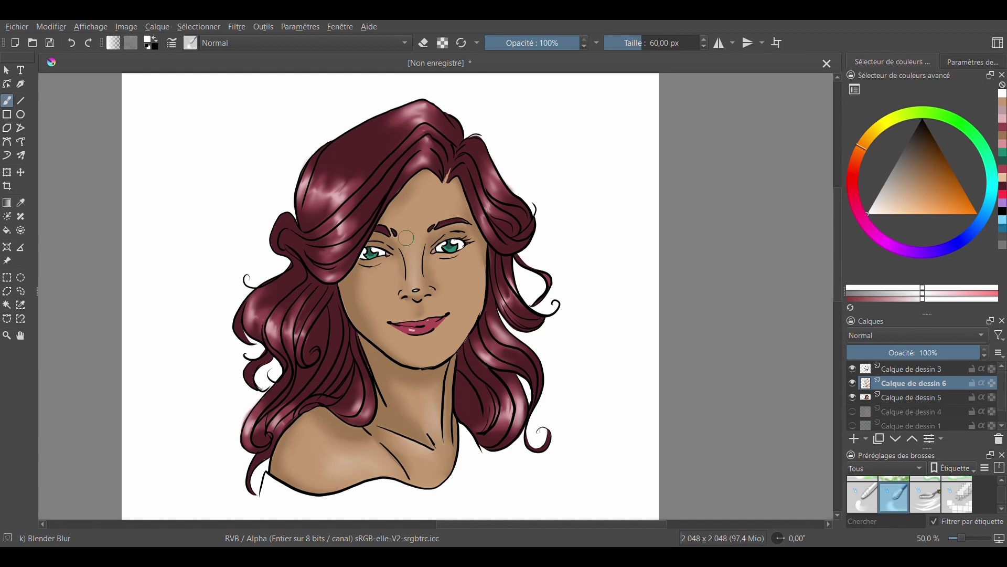
# Step: Paint white highlights on both cheeks below the eyes and blur them into the skin
pyautogui.press('/')
pyautogui.press('/')
pyautogui.press('/')
pyautogui.moveTo(470, 267); pyautogui.dragTo(456, 279)
pyautogui.moveTo(381, 281); pyautogui.dragTo(361, 282)
pyautogui.press('/')
pyautogui.moveTo(465, 269); pyautogui.dragTo(456, 280)
pyautogui.moveTo(363, 283); pyautogui.dragTo(386, 273)
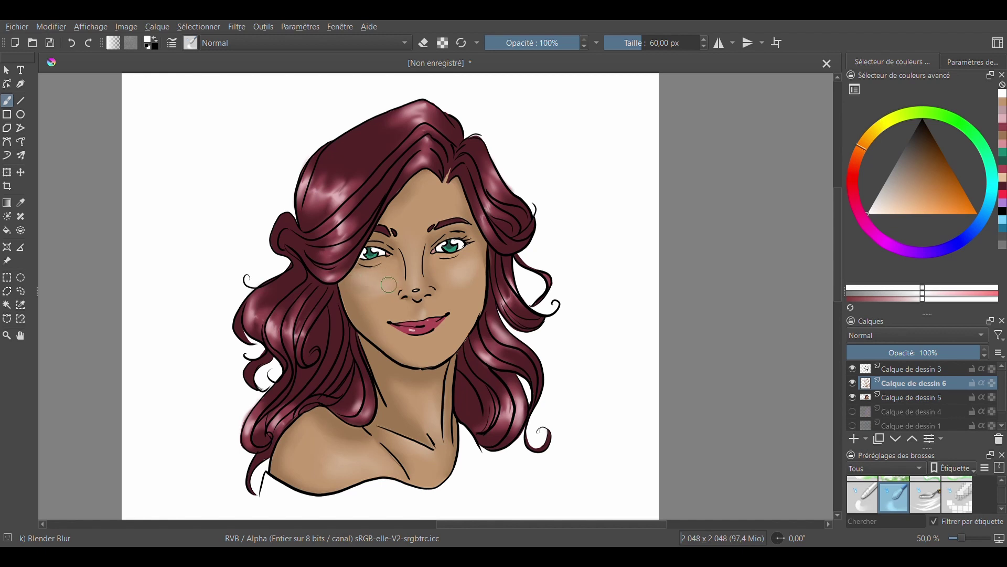
# Step: Add a white highlight to the middle of the forehead and blend it with Blender Blur
pyautogui.press('/')
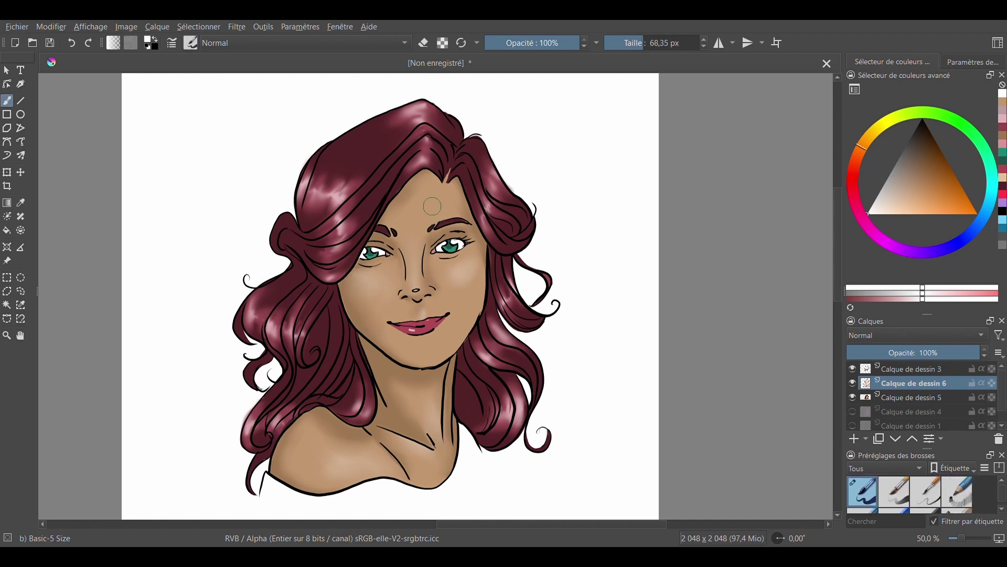
pyautogui.press('/')
pyautogui.moveTo(428, 206)
pyautogui.mouseDown()
pyautogui.moveTo(454, 199)
pyautogui.moveTo(436, 208)
pyautogui.mouseUp()
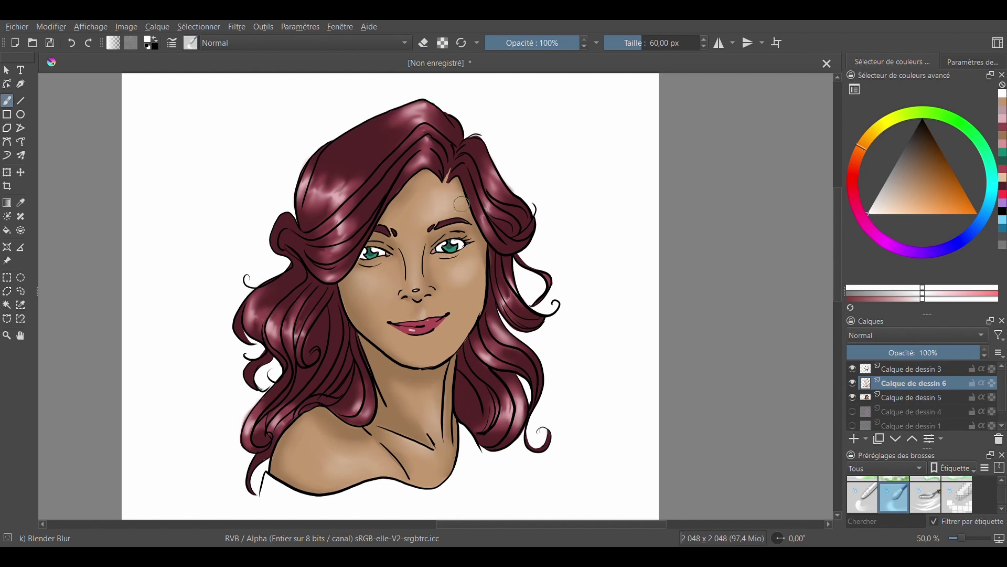
pyautogui.press('/')
pyautogui.press('/')
# Step: Paint small white highlights around the lips and chin and blur them into the surrounding color
pyautogui.press('/')
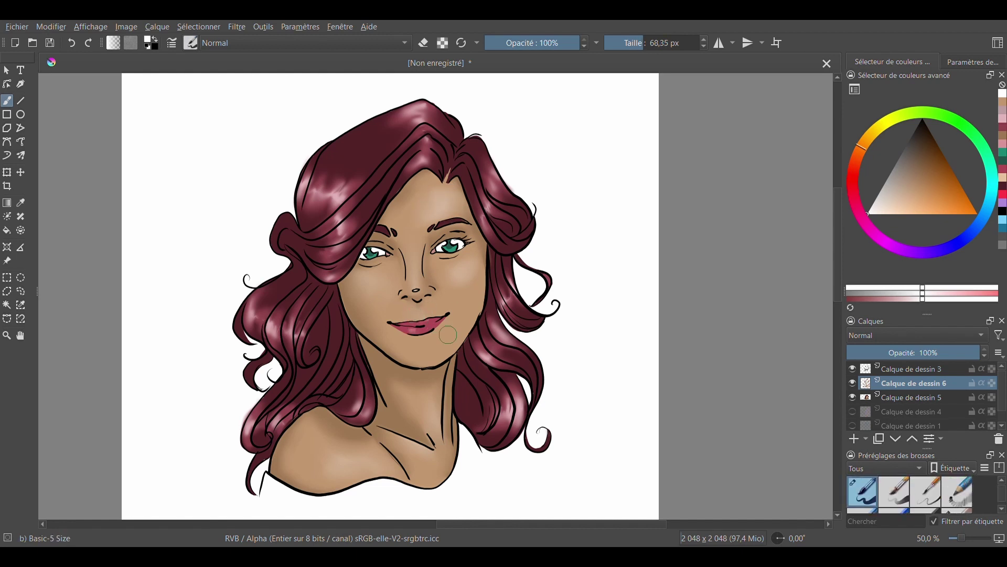
pyautogui.press('/')
pyautogui.press('/')
pyautogui.press('/')
pyautogui.press('/')
pyautogui.press('/')
pyautogui.press('/')
pyautogui.press('/')
pyautogui.moveTo(420, 350)
pyautogui.mouseDown()
pyautogui.moveTo(444, 350)
pyautogui.moveTo(406, 351)
pyautogui.moveTo(412, 344)
pyautogui.mouseUp()
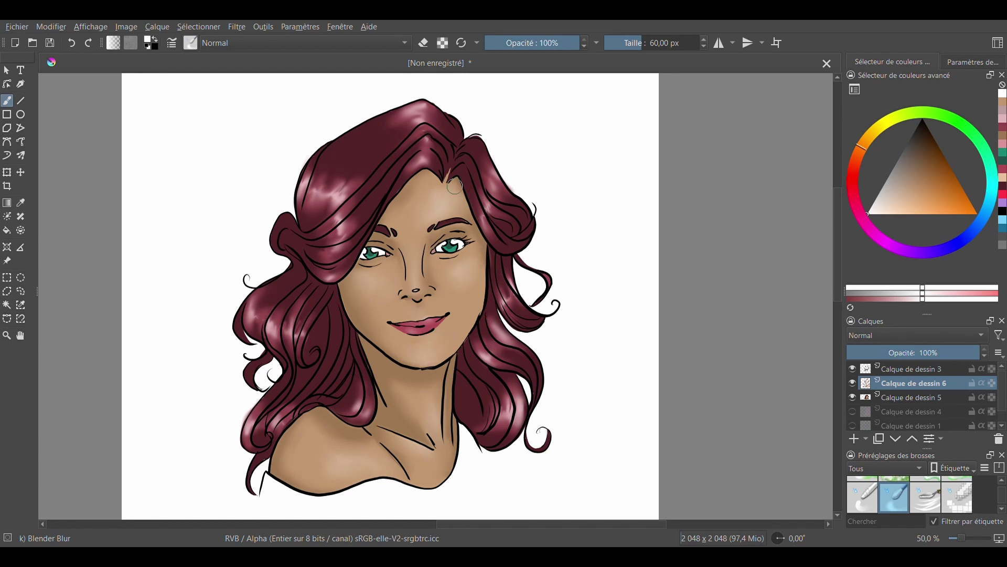
# Step: Pick the dark wine hair color and shade the white of the eye beneath the fringe, blending it with Blender Blur
pyautogui.press('/')
pyautogui.click(1003, 186)
pyautogui.press('/')
pyautogui.moveTo(366, 249); pyautogui.dragTo(387, 255)
pyautogui.press('/')
# Step: Shade the white of the other eye in dark wine and soften the strokes with Blender Blur
pyautogui.press('/')
pyautogui.press('/')
pyautogui.press('/')
pyautogui.press('/')
pyautogui.press('/')
pyautogui.press('/')
pyautogui.press('/')
pyautogui.press('/')
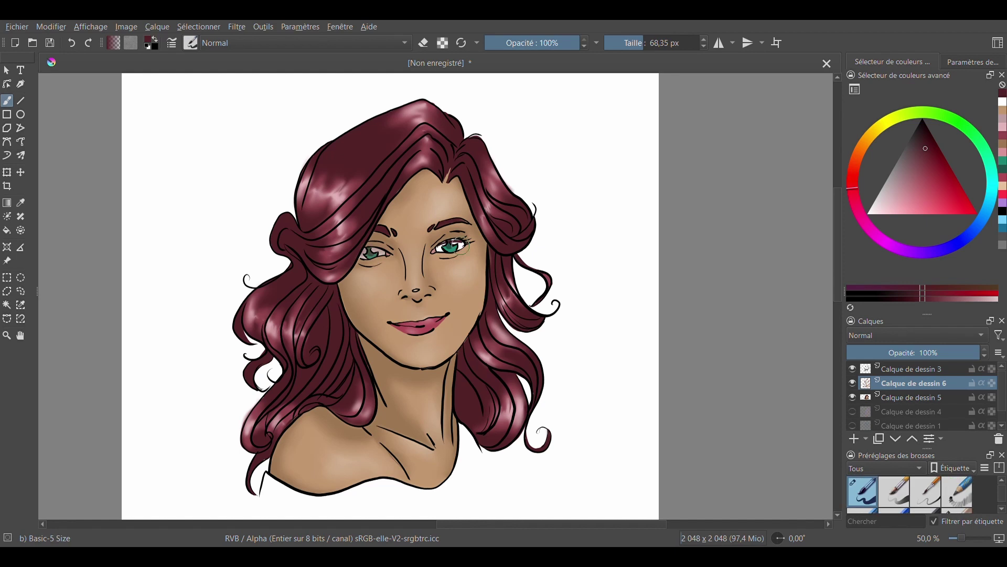
pyautogui.press('/')
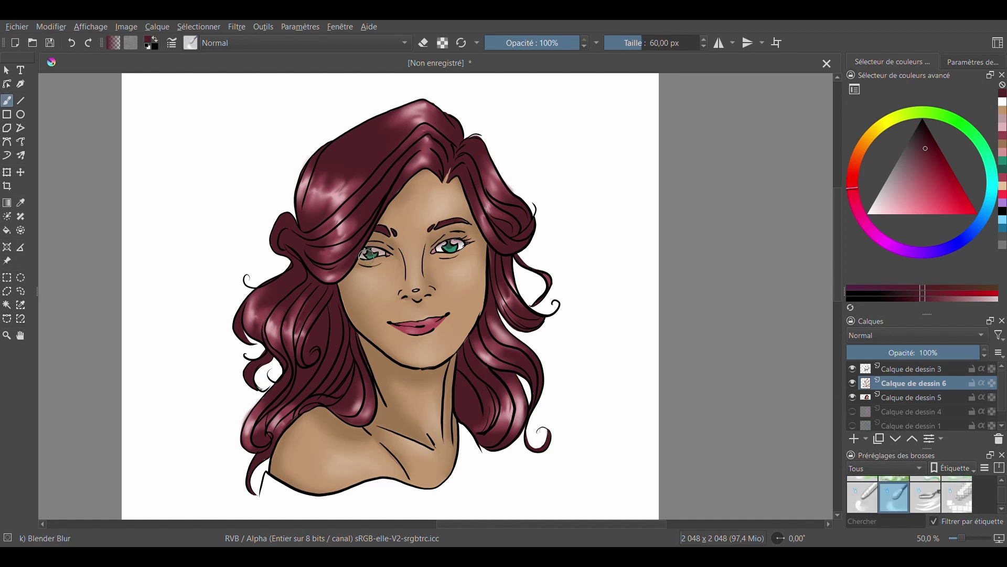
# Step: Try a white highlight on the iris beneath the fringe, undo it, and brighten the irises with a sampled light teal
pyautogui.press('/')
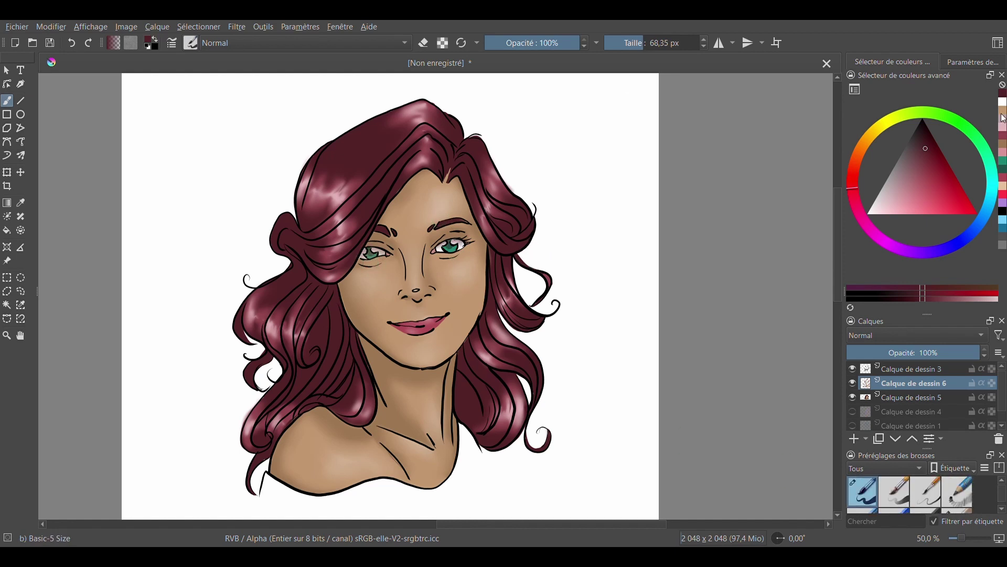
pyautogui.click(1003, 101)
pyautogui.click(373, 255)
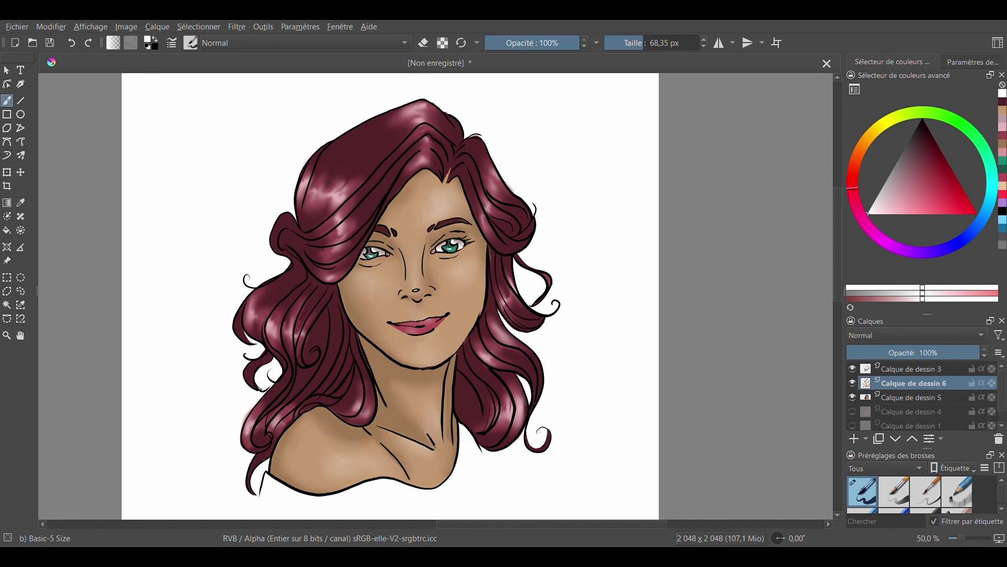
pyautogui.hotkey('ctrl', 'z')
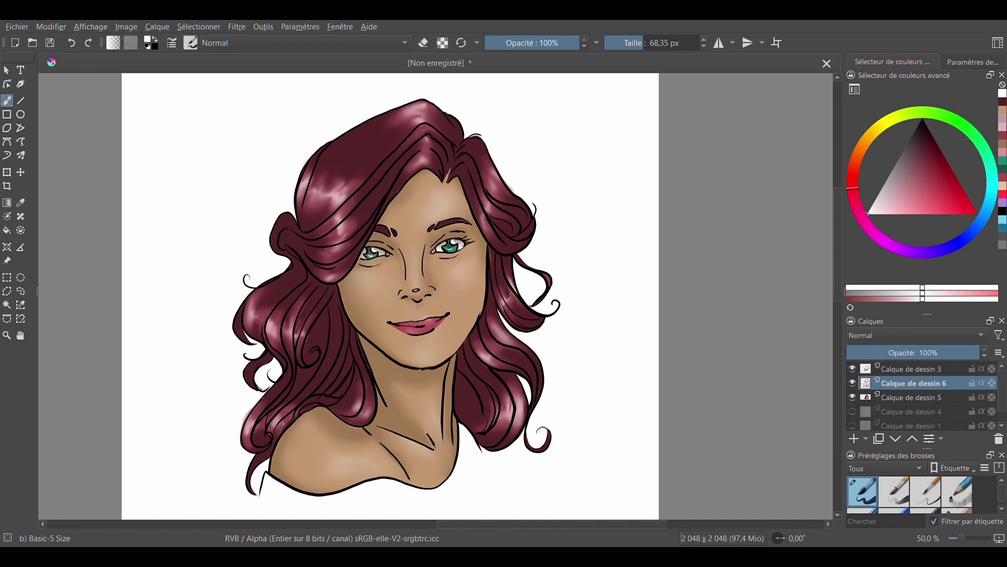
pyautogui.keyDown('ctrl'); pyautogui.click(371, 256); pyautogui.keyUp('ctrl')
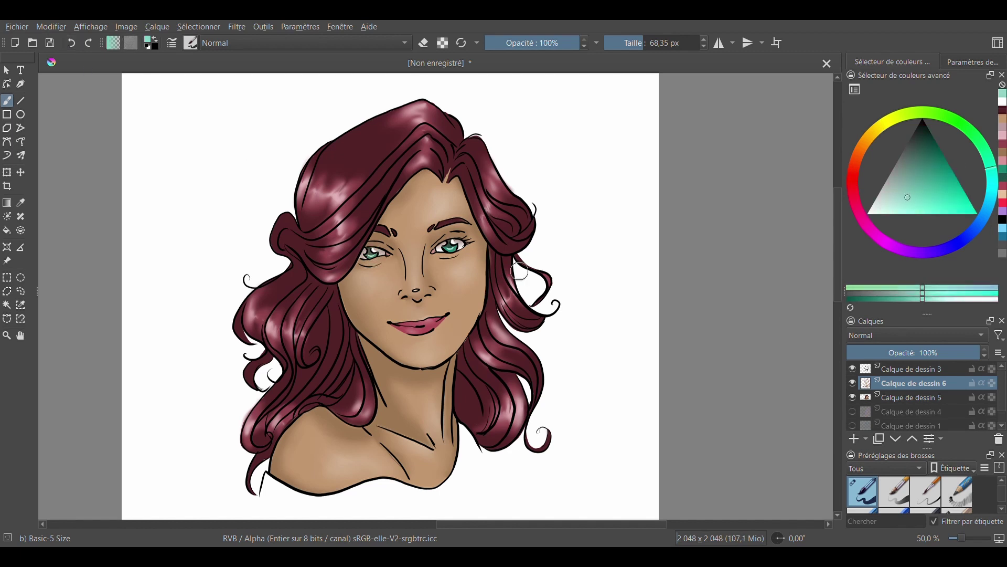
# Step: Add a new paint layer beneath the portrait's color layers and fill it with a muted gray-green background
pyautogui.click(861, 439)
pyautogui.click(929, 254)
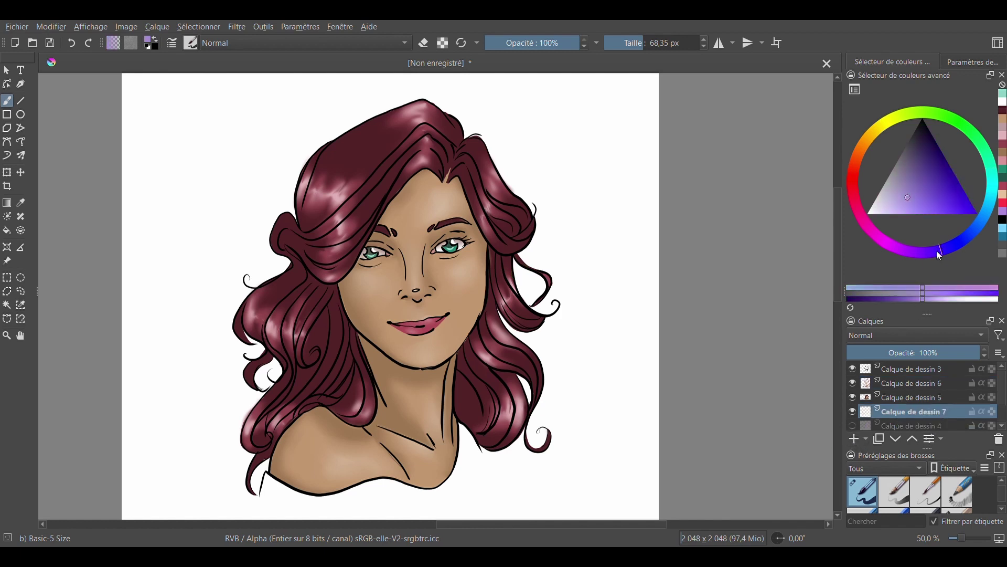
pyautogui.click(980, 145)
pyautogui.moveTo(914, 185)
pyautogui.mouseDown()
pyautogui.moveTo(905, 169)
pyautogui.moveTo(901, 178)
pyautogui.mouseUp()
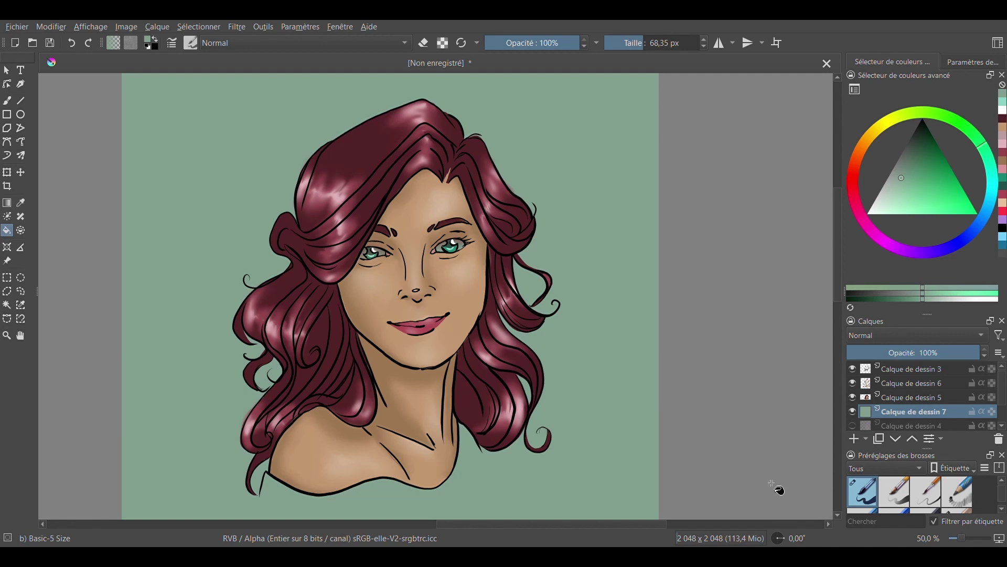
# Step: Sample white from the eye and paint the whites of both eyes on the background layer
pyautogui.press('b')
pyautogui.keyDown('ctrl'); pyautogui.click(453, 243); pyautogui.keyUp('ctrl')
pyautogui.moveTo(440, 249); pyautogui.dragTo(462, 245)
pyautogui.moveTo(384, 253); pyautogui.dragTo(359, 244)
# Step: Paint white leafy fans with the Stamp Stylised Tree brush beside the lower shoulder and diagonally opposite beside the upper hair
pyautogui.moveTo(961, 538); pyautogui.dragTo(959, 538)
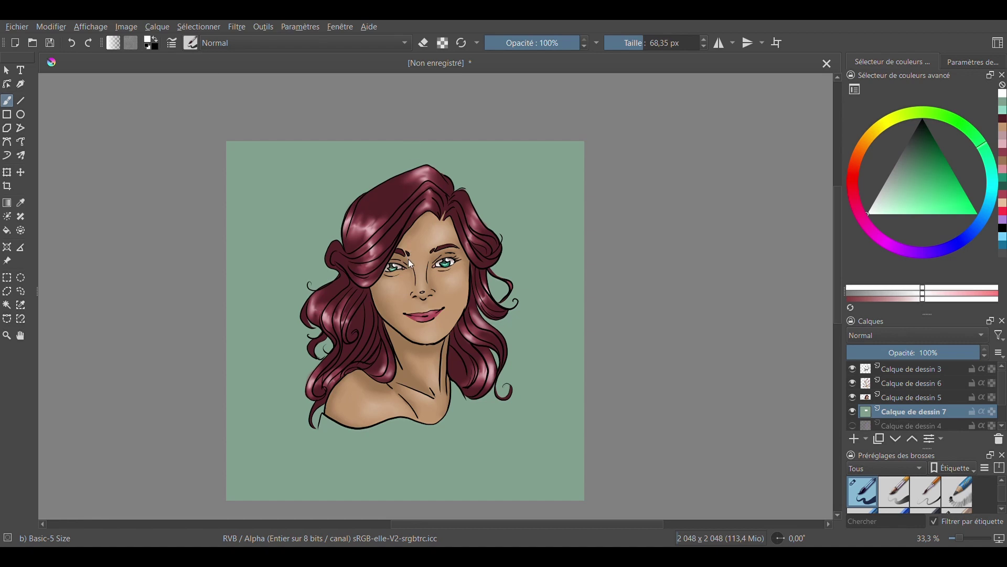
pyautogui.moveTo(313, 445); pyautogui.dragTo(282, 399)
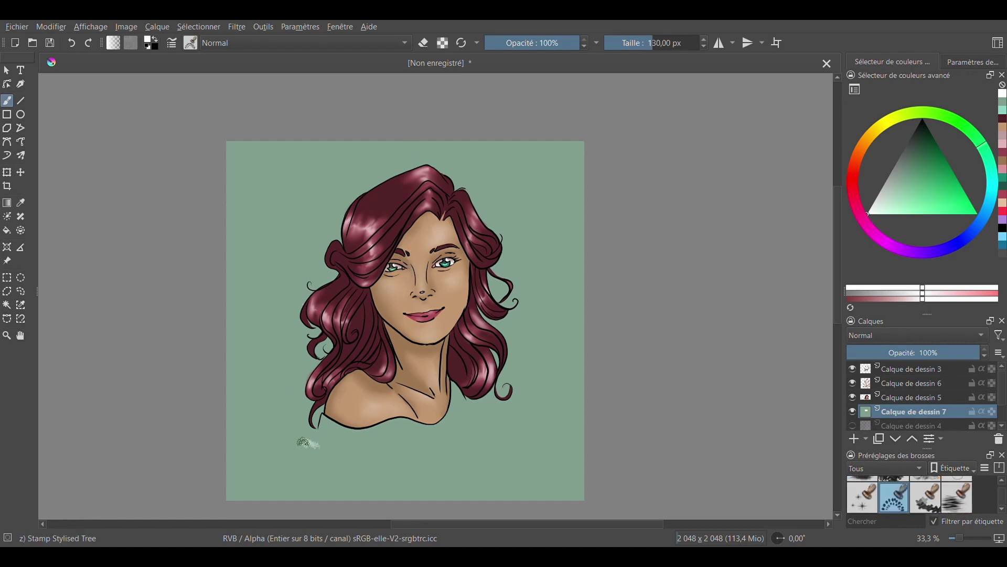
pyautogui.moveTo(306, 436)
pyautogui.mouseDown()
pyautogui.moveTo(298, 403)
pyautogui.moveTo(273, 431)
pyautogui.mouseUp()
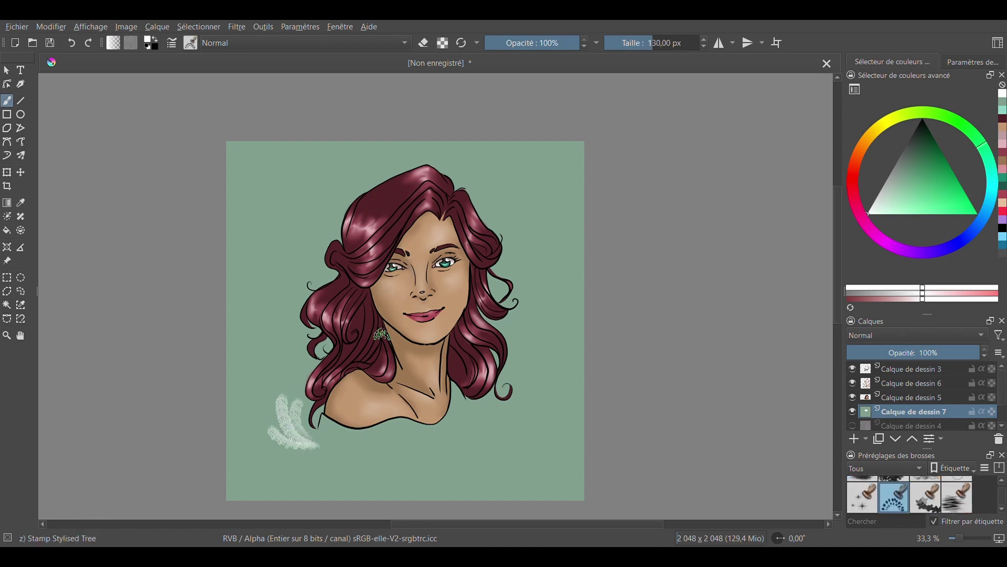
pyautogui.moveTo(520, 230)
pyautogui.mouseDown()
pyautogui.moveTo(509, 208)
pyautogui.moveTo(522, 173)
pyautogui.mouseUp()
pyautogui.moveTo(312, 444)
pyautogui.mouseDown()
pyautogui.moveTo(279, 369)
pyautogui.moveTo(291, 426)
pyautogui.moveTo(310, 443)
pyautogui.moveTo(280, 356)
pyautogui.mouseUp()
pyautogui.moveTo(509, 206)
pyautogui.mouseDown()
pyautogui.moveTo(533, 193)
pyautogui.moveTo(523, 180)
pyautogui.moveTo(522, 253)
pyautogui.moveTo(525, 189)
pyautogui.mouseUp()
# Step: Layer medium teal-green Stamp Stylised Tree strokes over both white leafy fans
pyautogui.click(1003, 178)
pyautogui.moveTo(529, 252)
pyautogui.mouseDown()
pyautogui.moveTo(545, 211)
pyautogui.moveTo(532, 188)
pyautogui.mouseUp()
pyautogui.moveTo(527, 242); pyautogui.dragTo(520, 194)
pyautogui.moveTo(526, 251); pyautogui.dragTo(520, 212)
pyautogui.moveTo(297, 413)
pyautogui.mouseDown()
pyautogui.moveTo(281, 398)
pyautogui.moveTo(313, 449)
pyautogui.mouseUp()
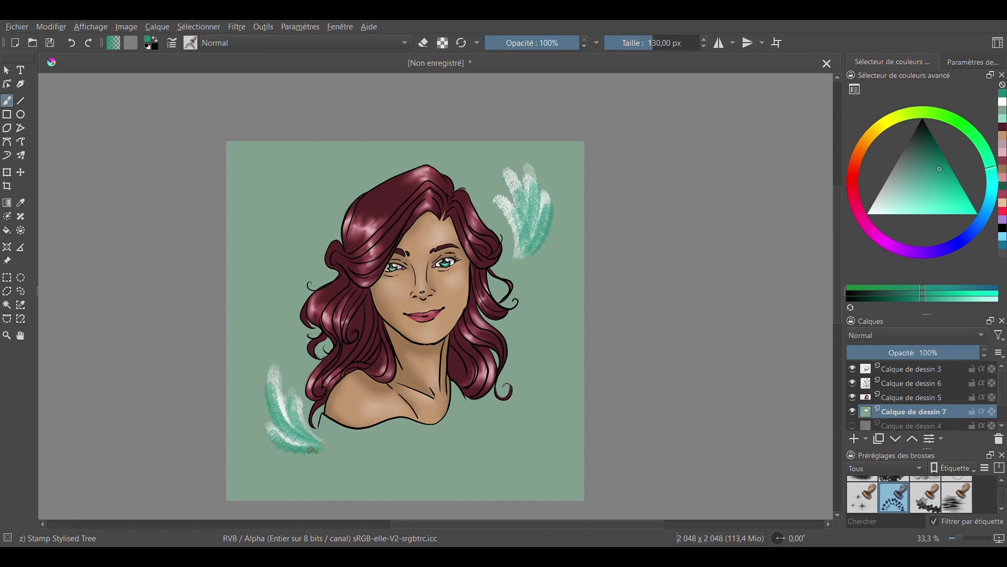
# Step: Add dark green strokes along the outer edges of both leafy fans for depth
pyautogui.click(1004, 189)
pyautogui.moveTo(545, 247)
pyautogui.mouseDown()
pyautogui.moveTo(527, 178)
pyautogui.moveTo(520, 263)
pyautogui.mouseUp()
pyautogui.moveTo(272, 388); pyautogui.dragTo(313, 442)
pyautogui.moveTo(268, 433); pyautogui.dragTo(321, 448)
# Step: Paint white strokes over the green in both leafy fans to brighten them
pyautogui.click(1002, 110)
pyautogui.moveTo(546, 199); pyautogui.dragTo(525, 245)
pyautogui.moveTo(525, 174); pyautogui.dragTo(515, 250)
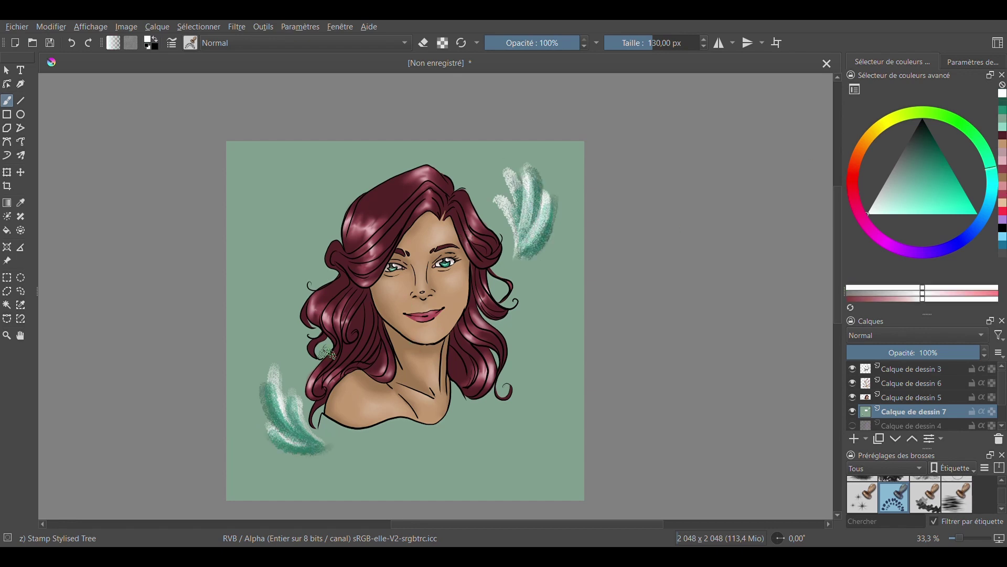
pyautogui.moveTo(274, 380)
pyautogui.mouseDown()
pyautogui.moveTo(310, 435)
pyautogui.moveTo(336, 450)
pyautogui.mouseUp()
pyautogui.moveTo(540, 224); pyautogui.dragTo(514, 255)
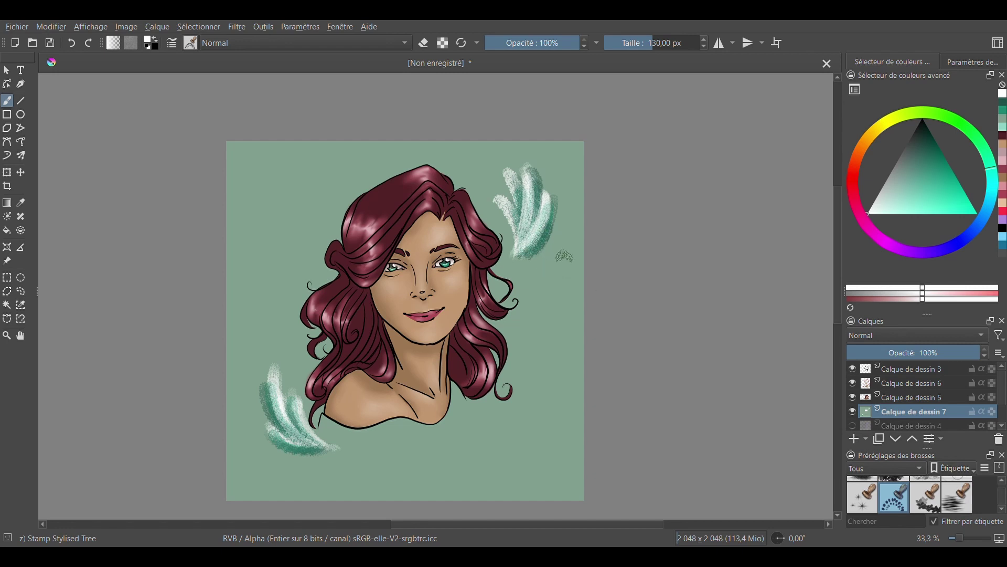
# Step: Choose the Stamp Bokeh brush preset at 375 px
pyautogui.click(195, 47)
pyautogui.click(220, 462)
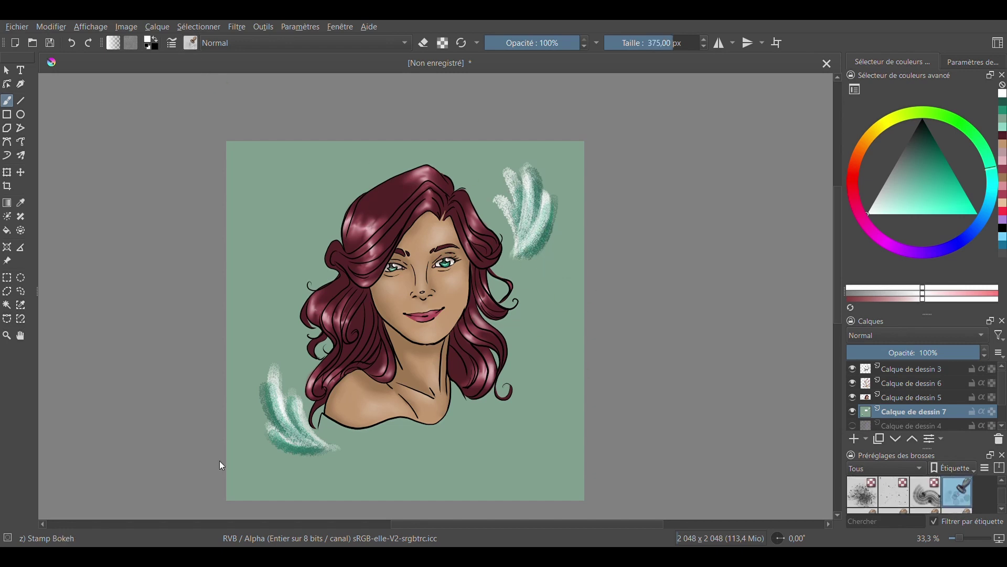